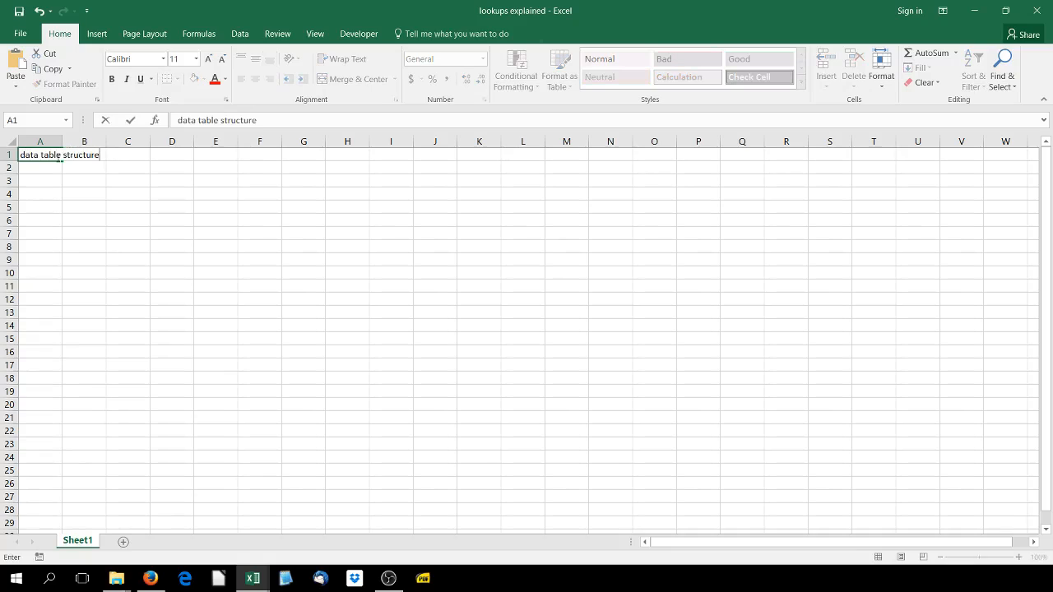
Complete the data table structure heading in A1 and enter match, index and index(match) in cells A2 to A4
{"action": "key", "text": "Return"}
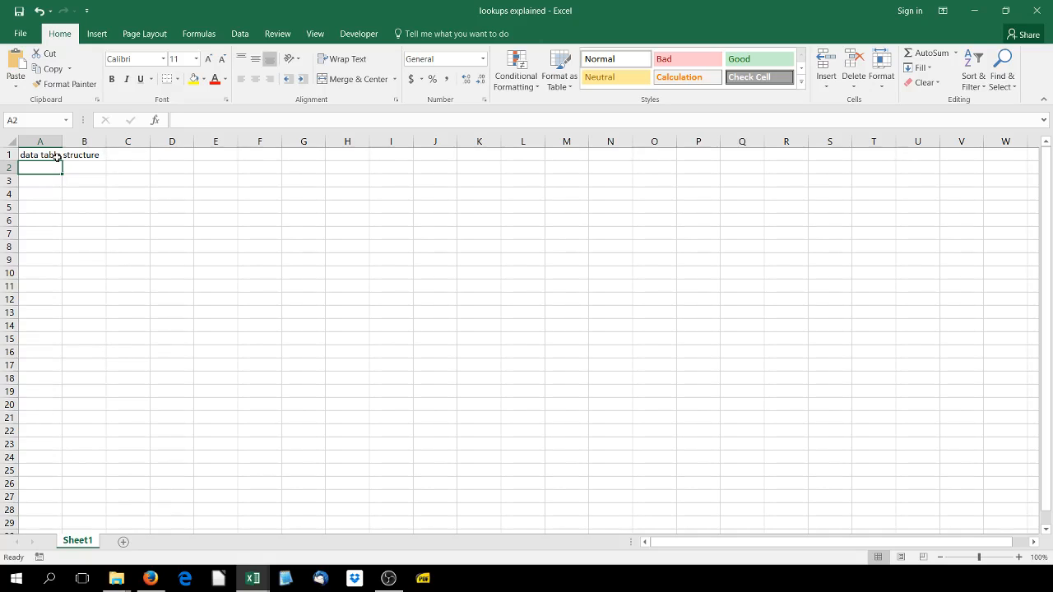
{"action": "type", "text": "match"}
{"action": "key", "text": "Return"}
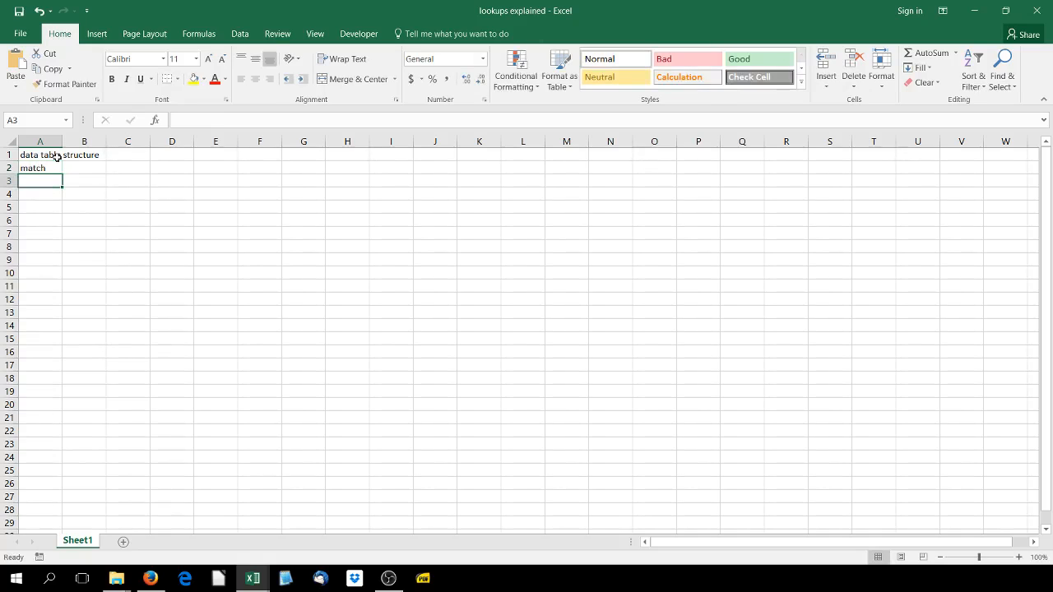
{"action": "type", "text": "ind"}
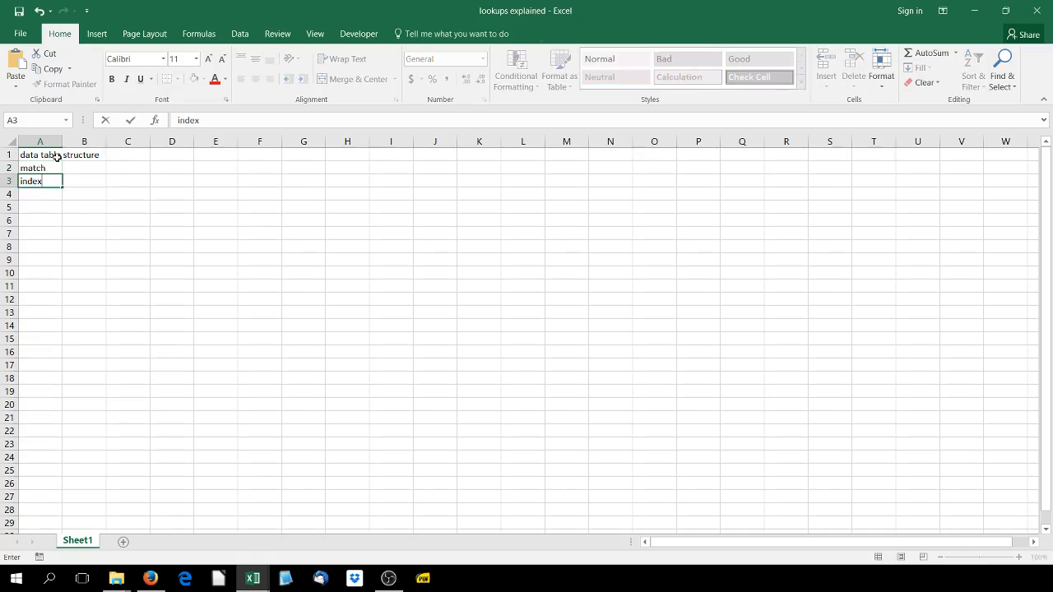
{"action": "type", "text": "ex"}
{"action": "key", "text": "Return"}
{"action": "type", "text": "index"}
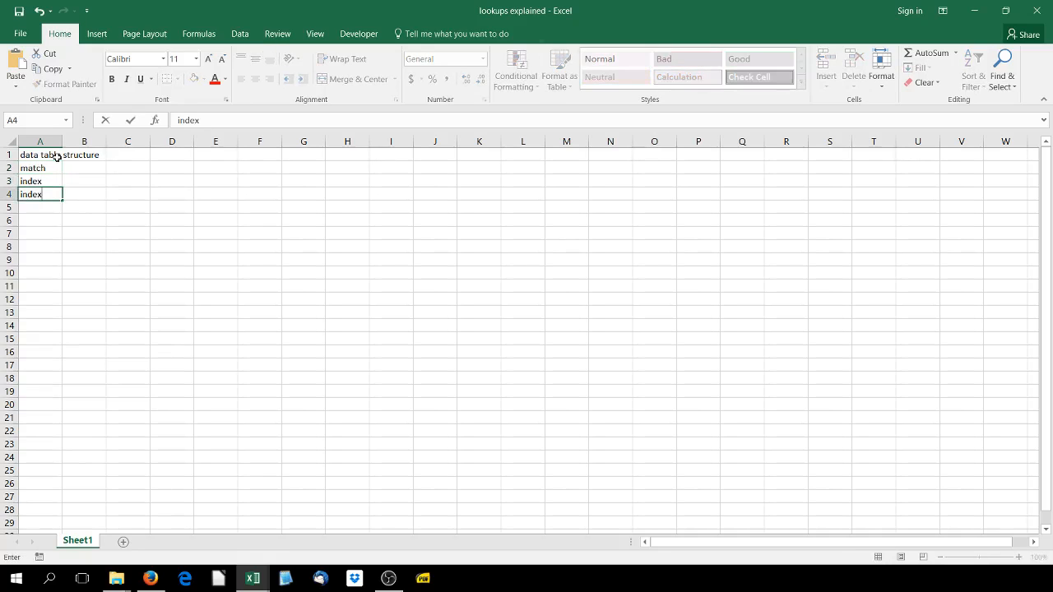
{"action": "type", "text": "(match)"}
{"action": "key", "text": "Return"}
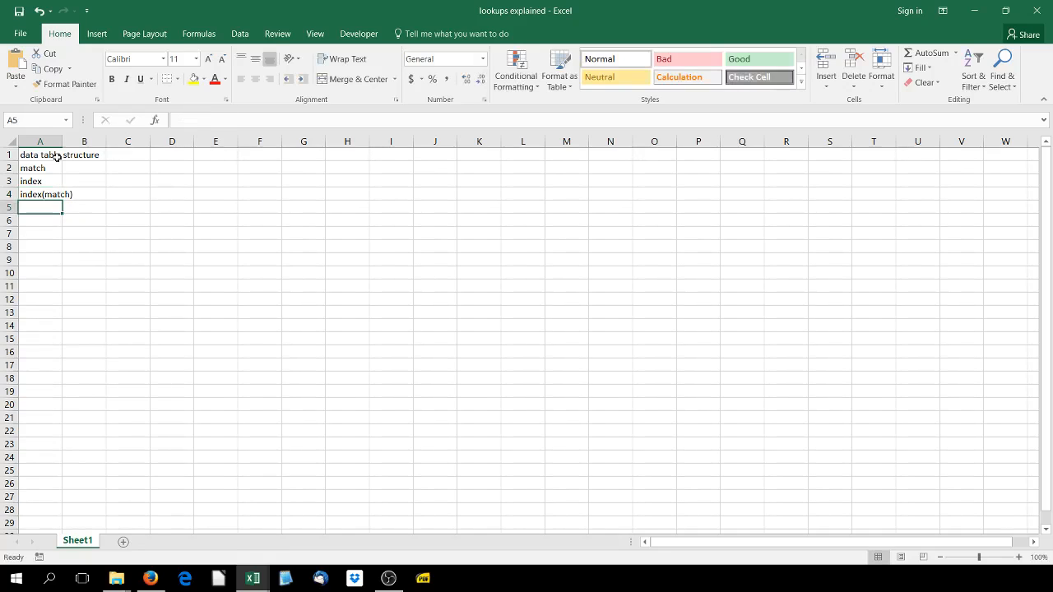
Add vlookup in cell A5 and hlookup in cell A6 of the topic list
{"action": "type", "text": "vlook"}
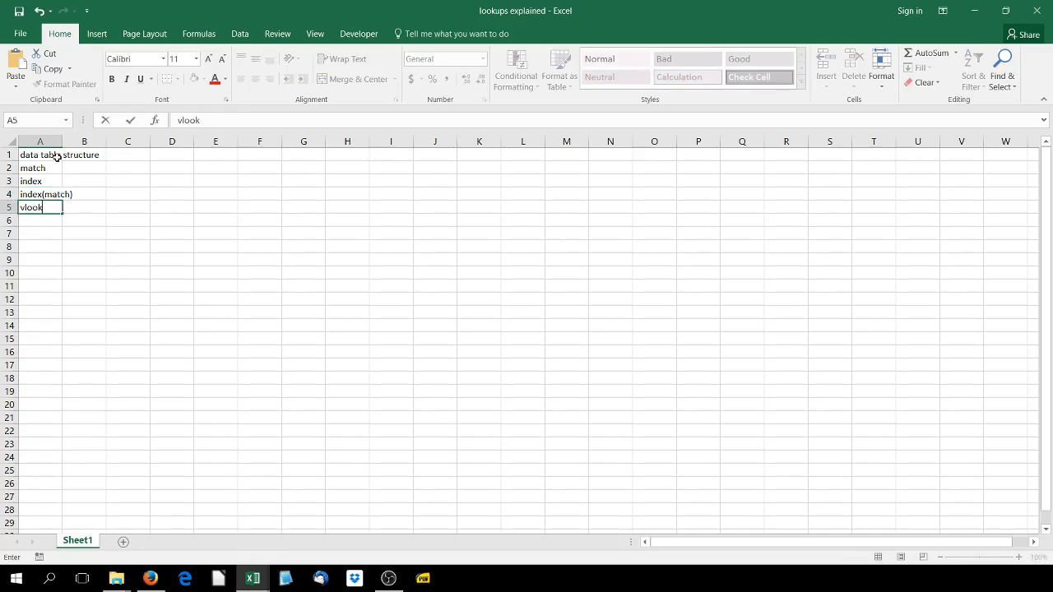
{"action": "type", "text": "up"}
{"action": "key", "text": "Return"}
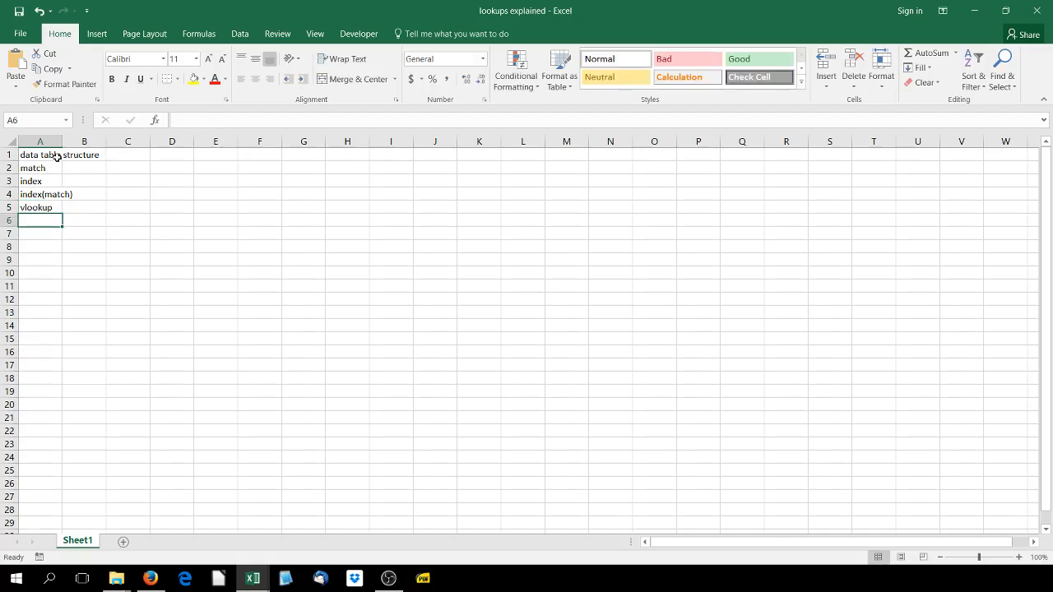
{"action": "type", "text": "hlookup"}
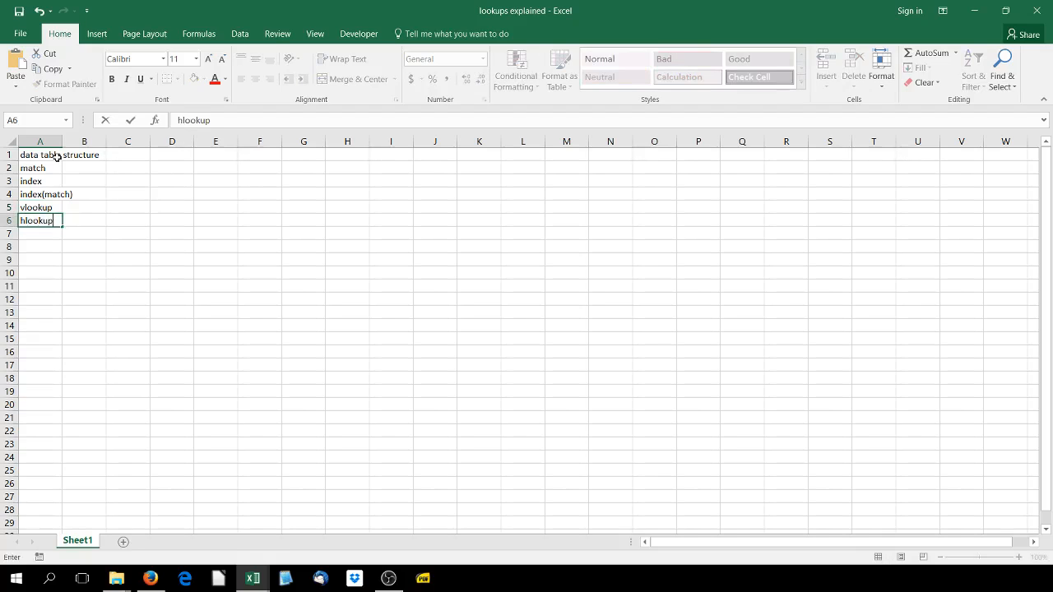
{"action": "key", "text": "Return"}
Enter other row positions in A7 and exact vs approximate in A8, and widen column A to fit the topics
{"action": "type", "text": "ot"}
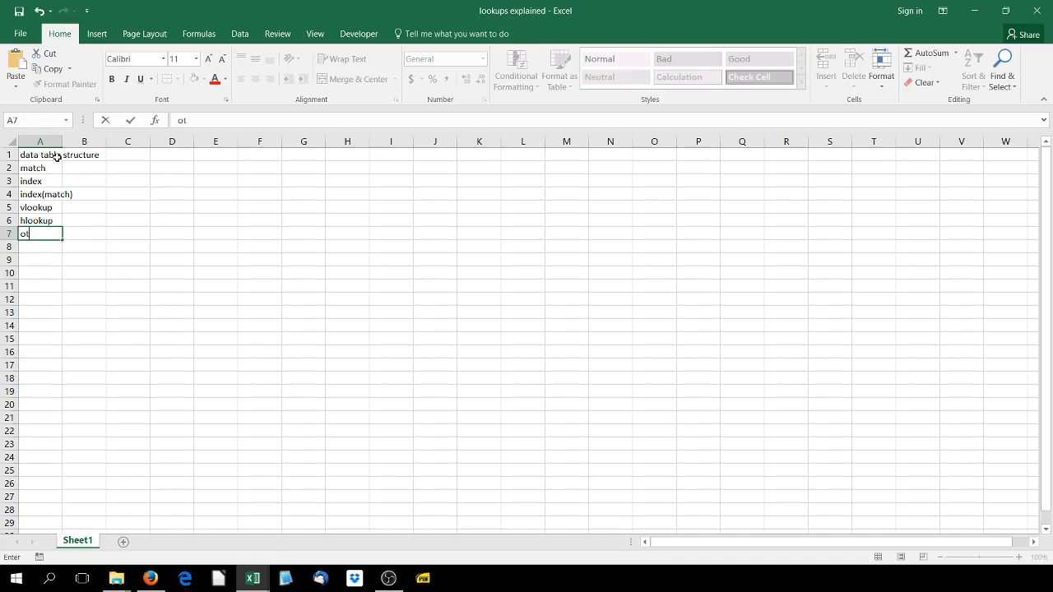
{"action": "type", "text": "her row position"}
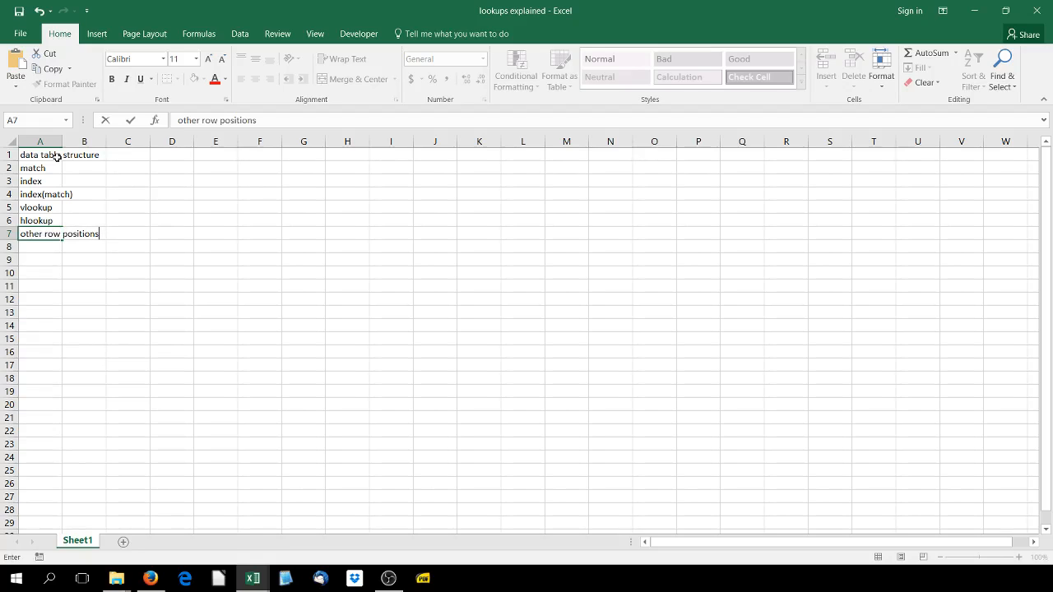
{"action": "type", "text": "s"}
{"action": "key", "text": "Return"}
{"action": "type", "text": "exact vs ap"}
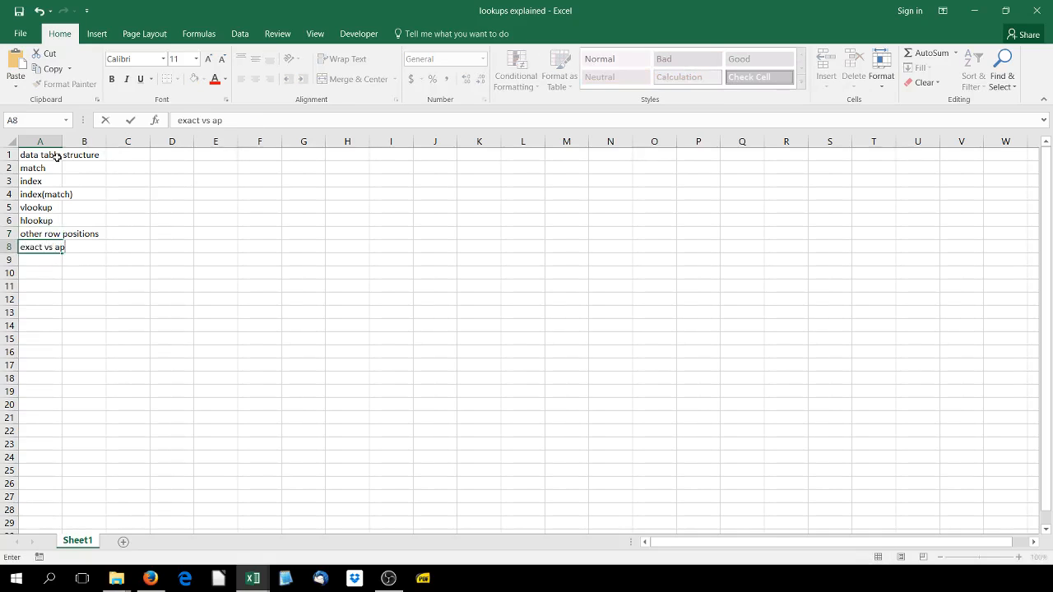
{"action": "type", "text": "proximate"}
{"action": "left_click", "coordinate": [40, 258]}
{"action": "left_click_drag", "start_coordinate": [62, 140], "coordinate": [110, 140]}
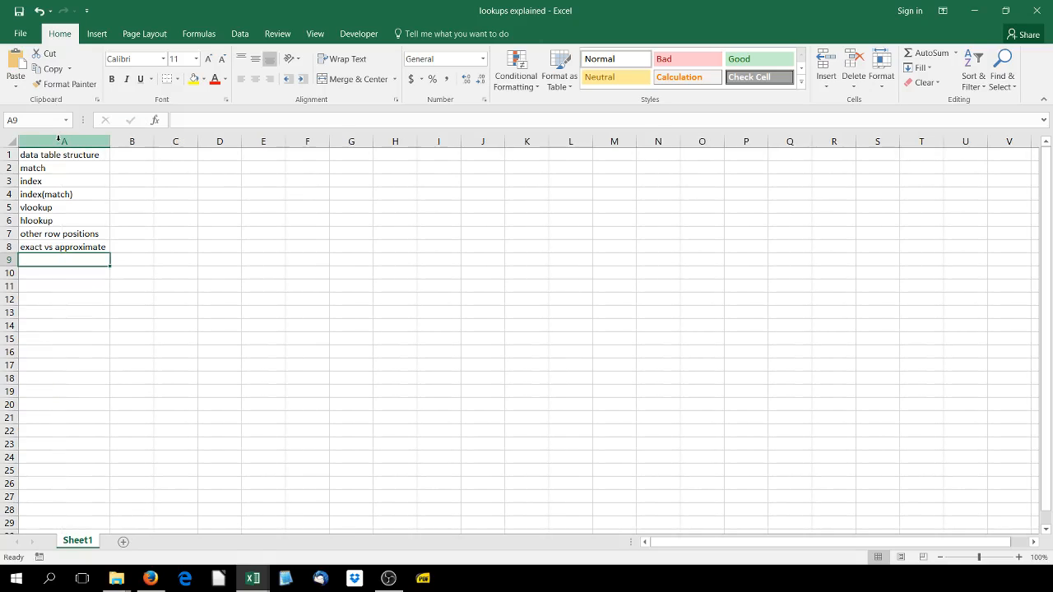
{"action": "left_click", "coordinate": [48, 155]}
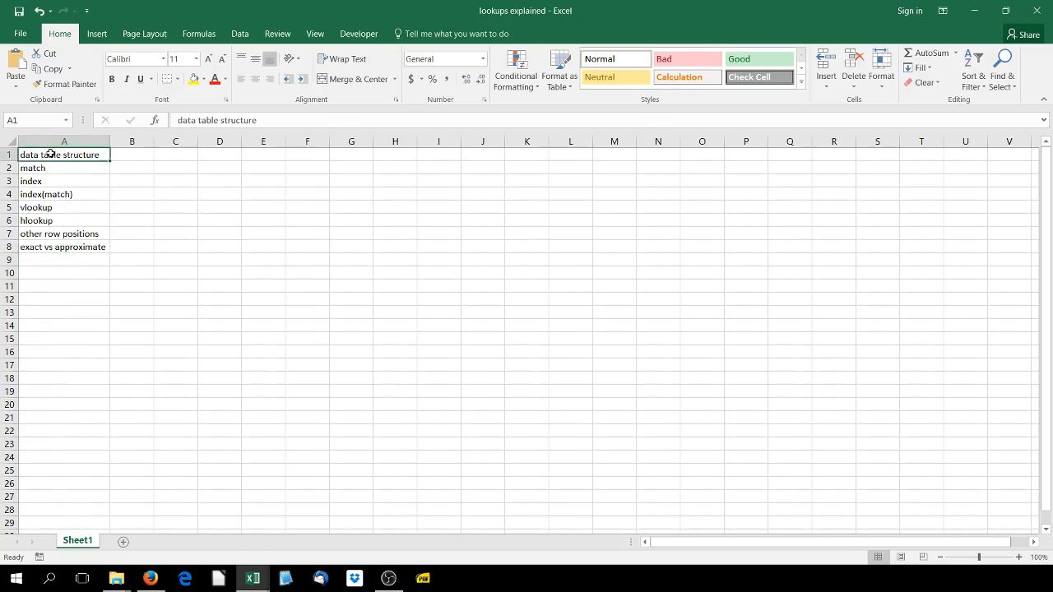
Switch to Firefox and copy the entire saturated steam table, headings included, from the Engineering ToolBox page
{"action": "left_click", "coordinate": [150, 578]}
{"action": "scroll", "coordinate": [282, 370], "scroll_direction": "up", "scroll_amount": 15}
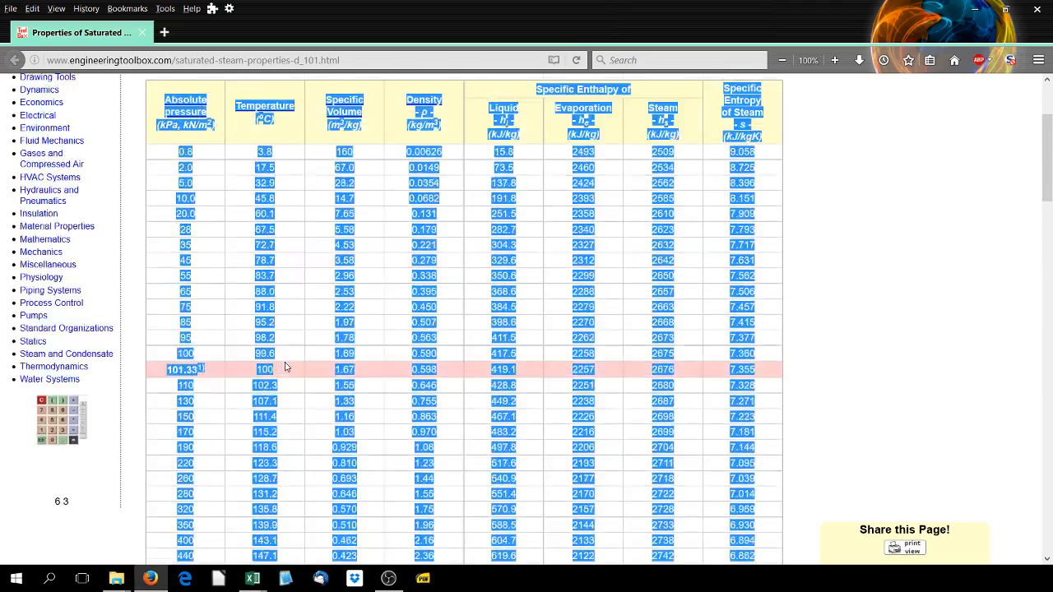
{"action": "left_click", "coordinate": [454, 108]}
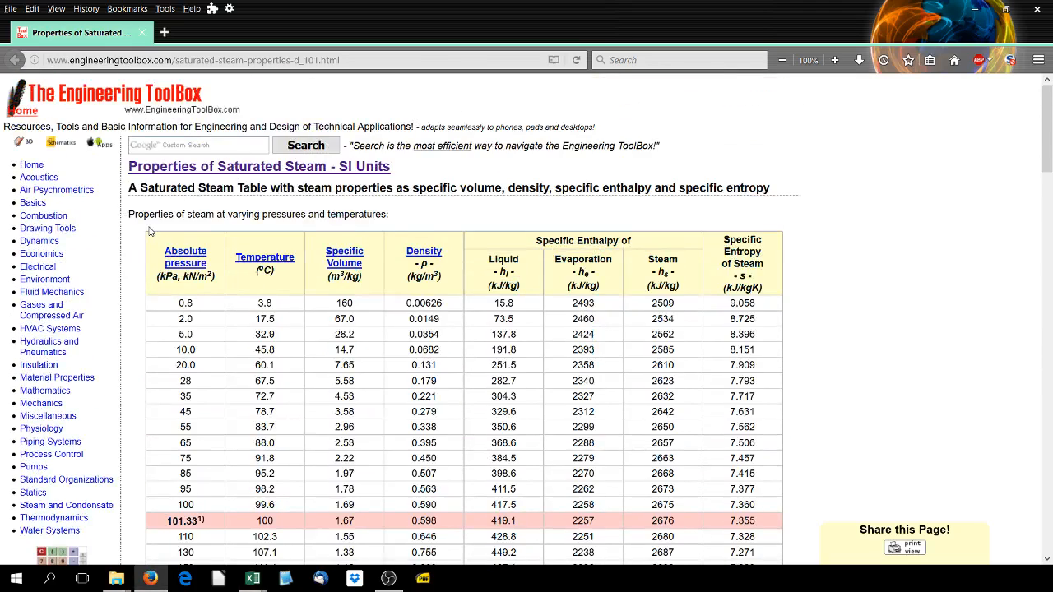
{"action": "left_click_drag", "start_coordinate": [149, 231], "coordinate": [765, 527]}
{"action": "scroll", "coordinate": [697, 252], "scroll_direction": "down", "scroll_amount": 8}
{"action": "scroll", "coordinate": [731, 241], "scroll_direction": "down", "scroll_amount": 5}
{"action": "right_click", "coordinate": [372, 267]}
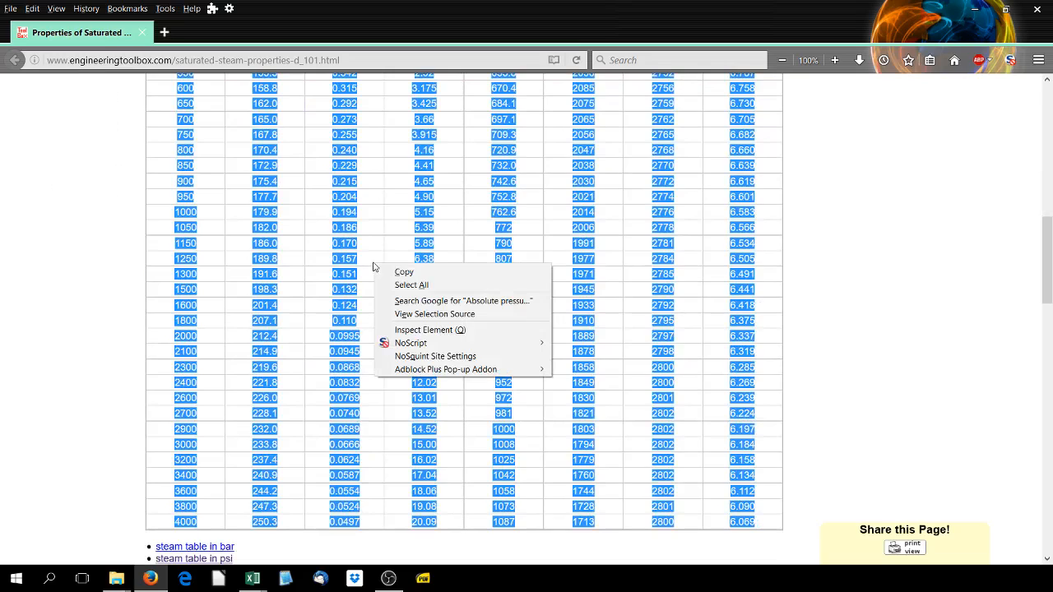
{"action": "left_click", "coordinate": [387, 273]}
{"action": "scroll", "coordinate": [386, 272], "scroll_direction": "up", "scroll_amount": 15}
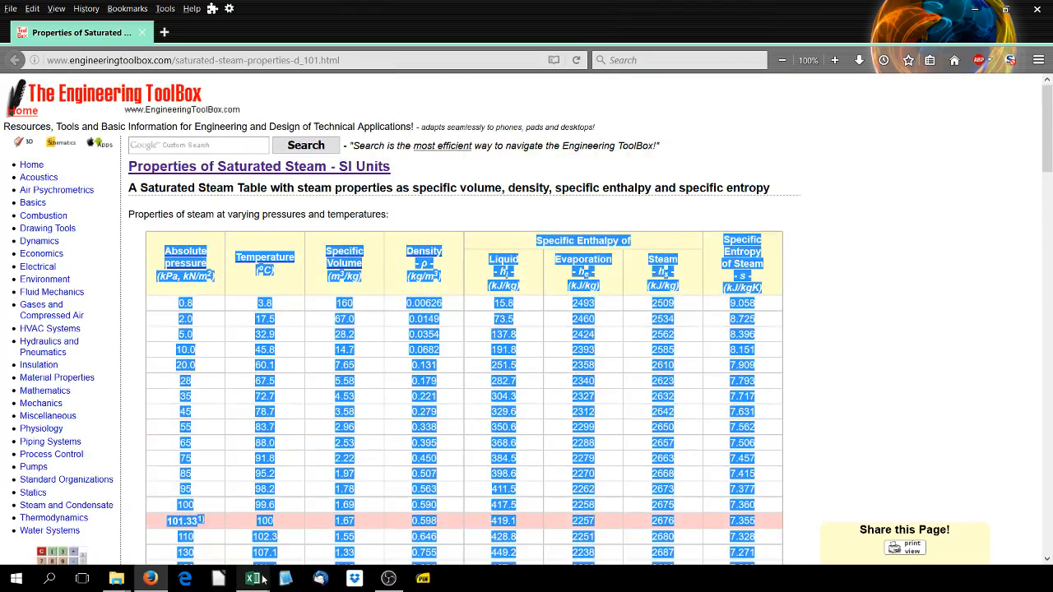
Switch to the lookups explained workbook in Excel and paste the steam table at C2, matching the destination formatting
{"action": "mouse_move", "coordinate": [243, 585]}
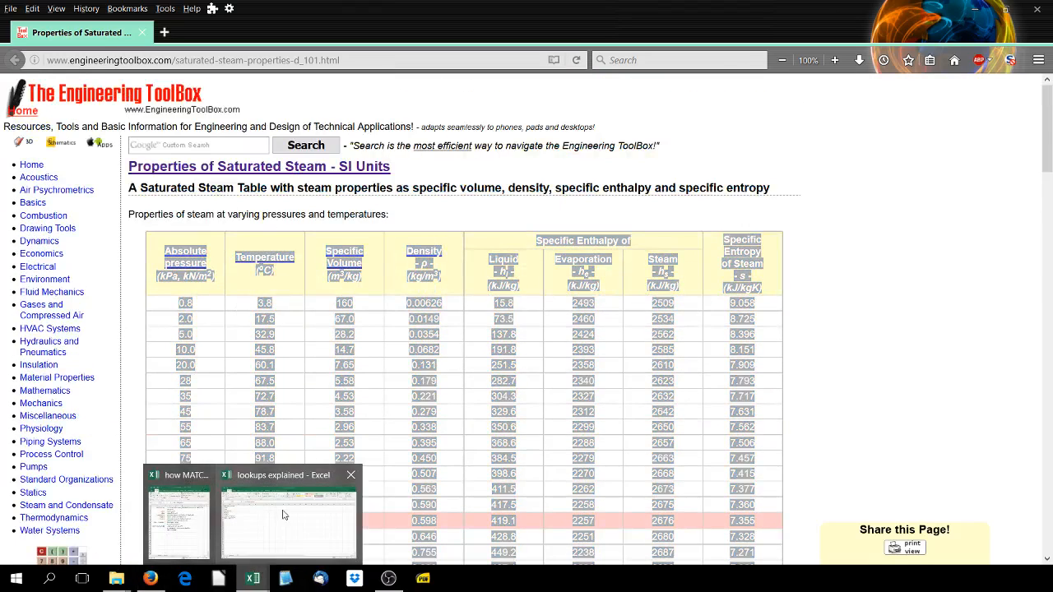
{"action": "left_click", "coordinate": [290, 526]}
{"action": "left_click", "coordinate": [181, 170]}
{"action": "right_click", "coordinate": [182, 169]}
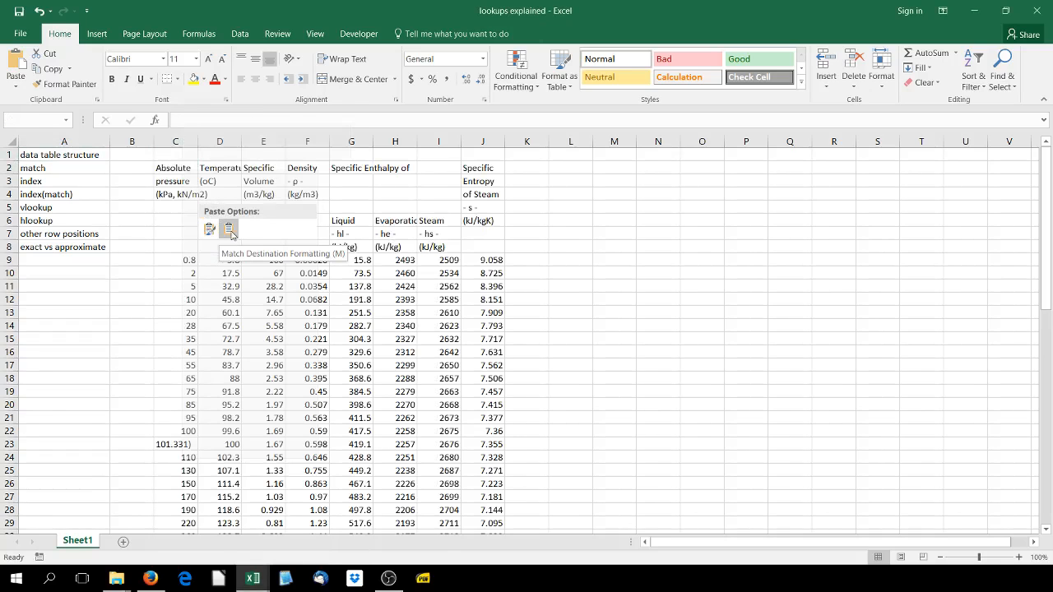
{"action": "left_click", "coordinate": [231, 233]}
{"action": "left_click", "coordinate": [150, 232]}
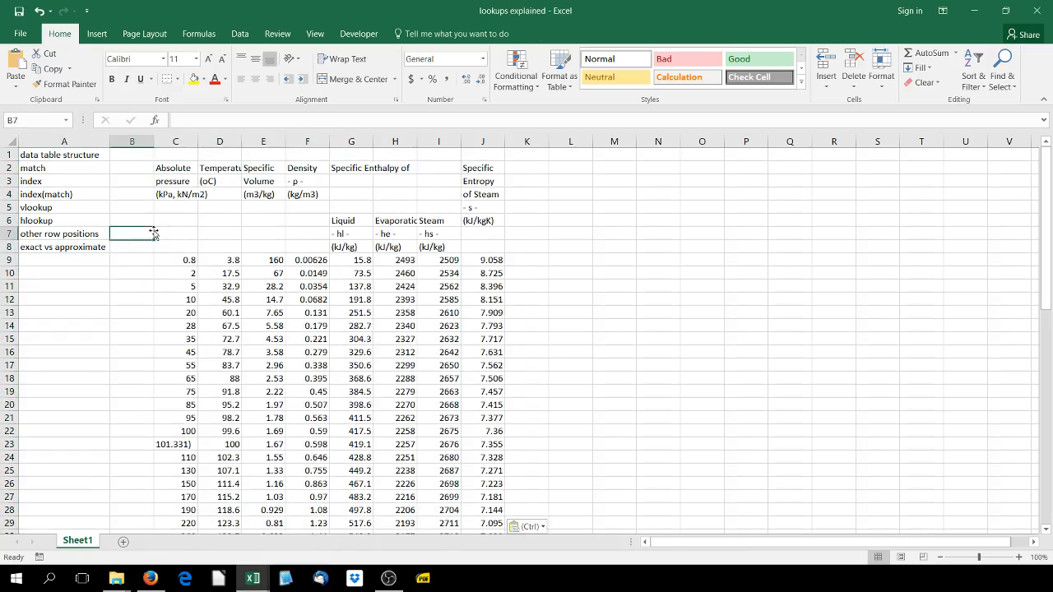
Examine the pasted column headings for pressure, temperature, specific volume, density, specific enthalpy and specific entropy
{"action": "left_click", "coordinate": [182, 183]}
{"action": "left_click", "coordinate": [209, 170]}
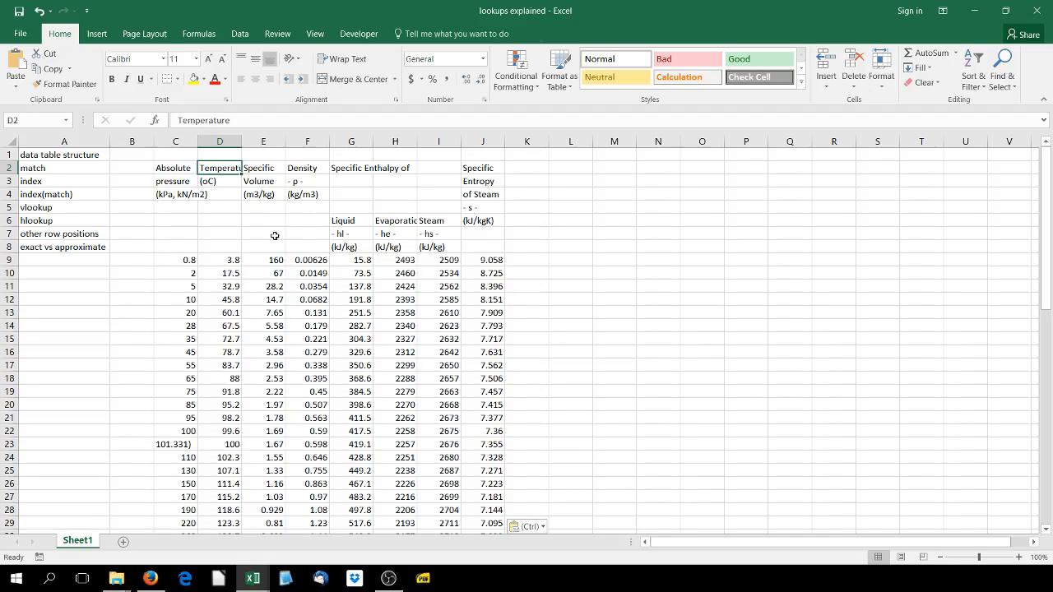
{"action": "left_click", "coordinate": [262, 181]}
{"action": "left_click", "coordinate": [308, 182]}
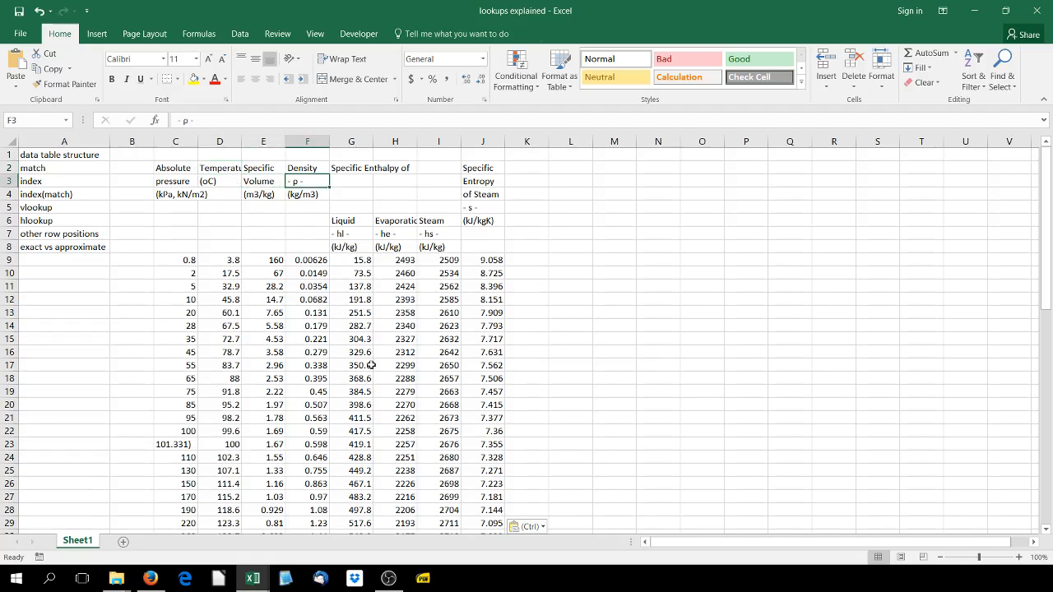
{"action": "left_click_drag", "start_coordinate": [347, 219], "coordinate": [438, 247]}
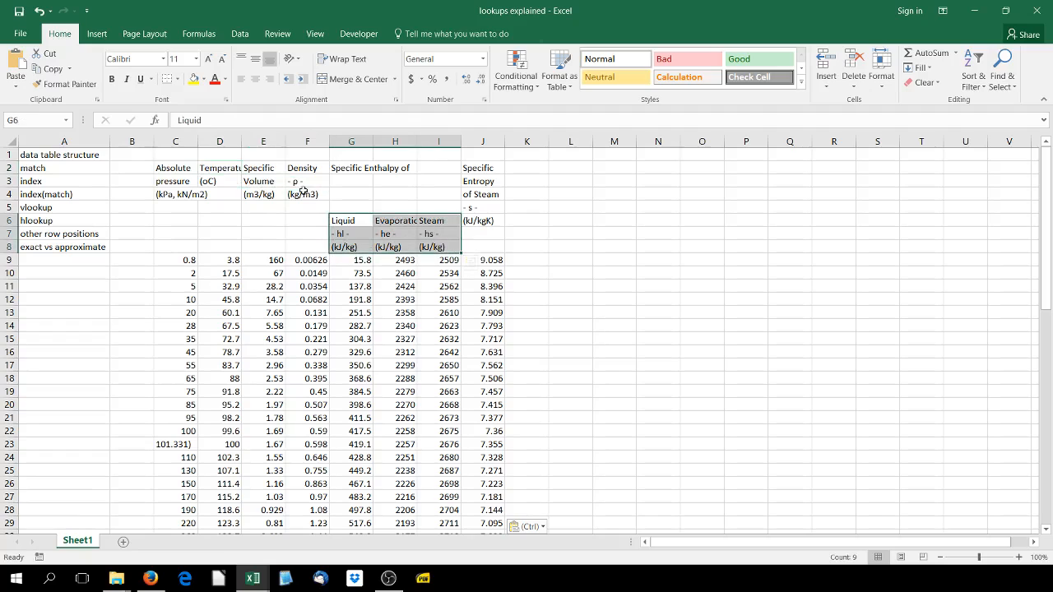
{"action": "left_click", "coordinate": [469, 181]}
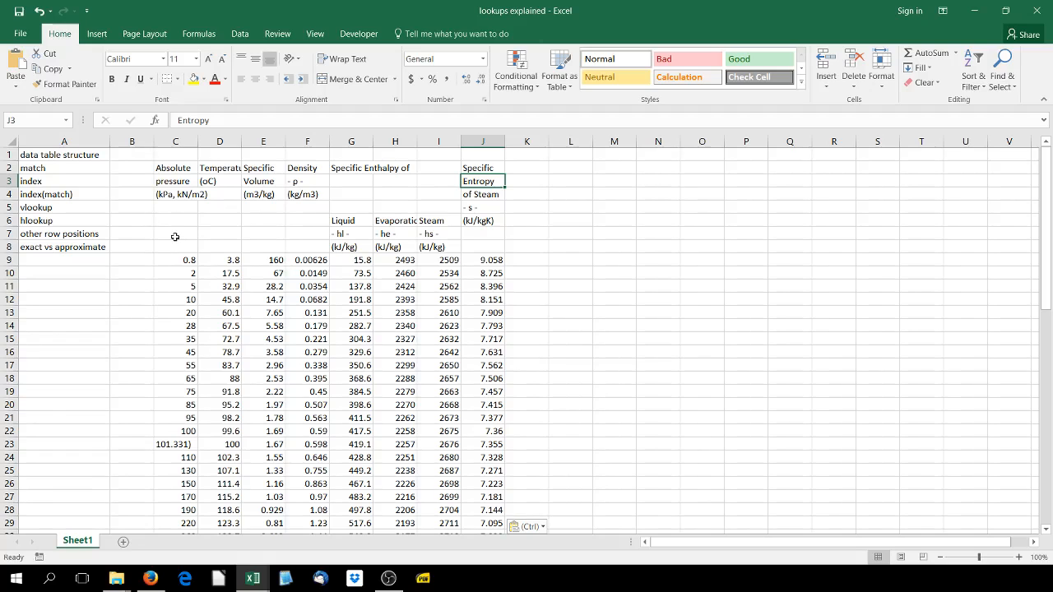
Examine the pressure and temperature columns and the corresponding steam property values in columns E to J
{"action": "scroll", "coordinate": [174, 237], "scroll_direction": "down", "scroll_amount": 1}
{"action": "left_click_drag", "start_coordinate": [186, 223], "coordinate": [216, 419]}
{"action": "scroll", "coordinate": [247, 219], "scroll_direction": "up", "scroll_amount": 1}
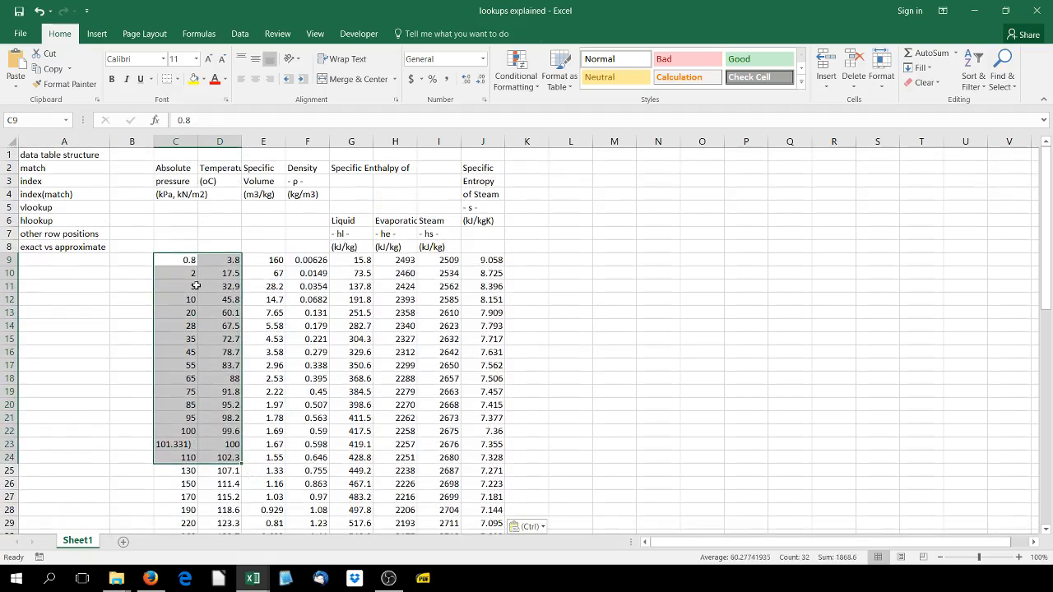
{"action": "scroll", "coordinate": [195, 285], "scroll_direction": "down", "scroll_amount": 1}
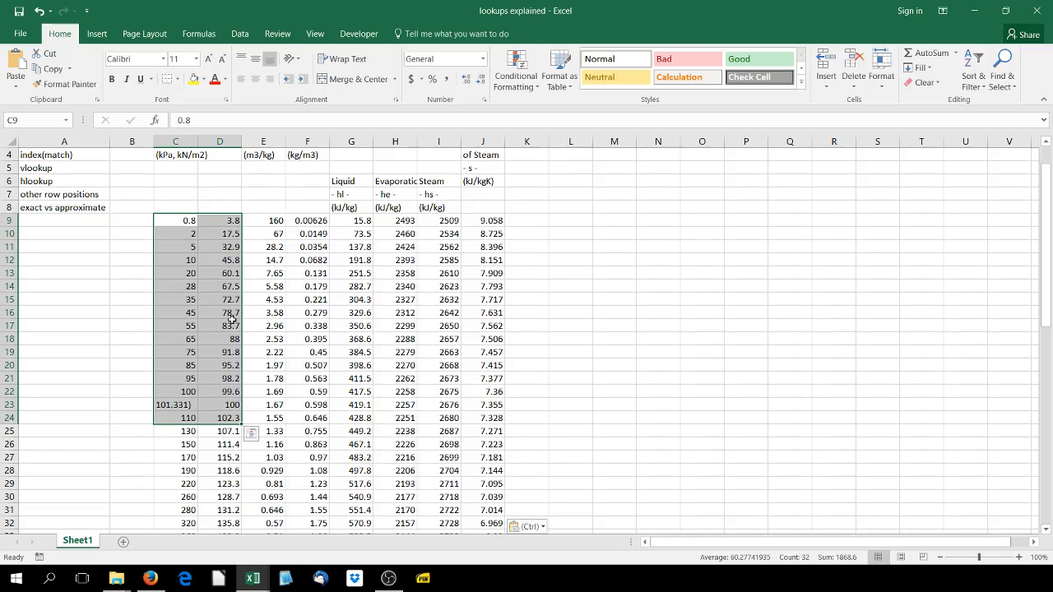
{"action": "left_click_drag", "start_coordinate": [269, 219], "coordinate": [493, 444]}
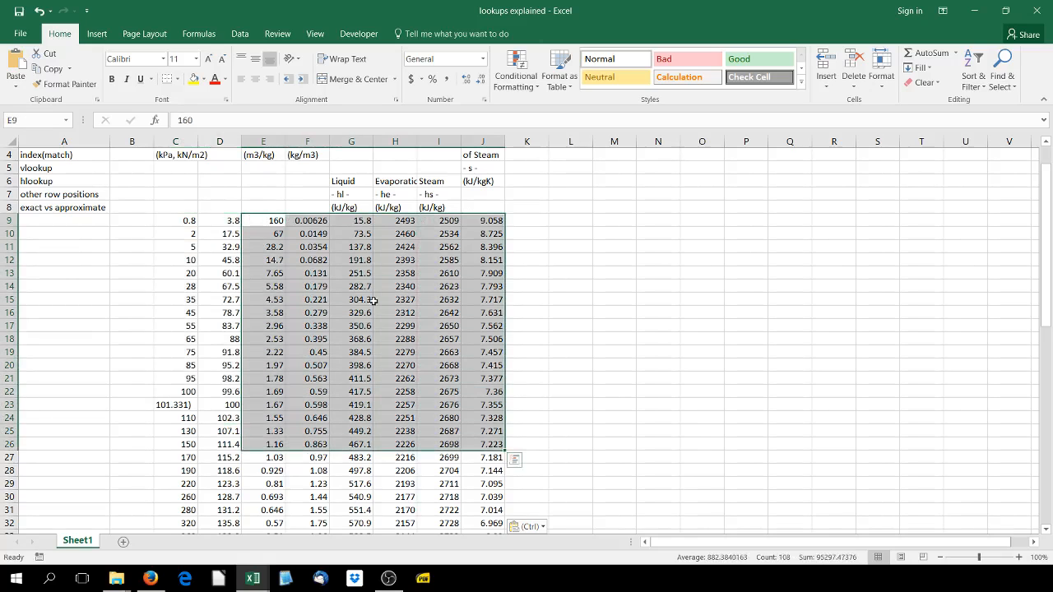
{"action": "scroll", "coordinate": [372, 301], "scroll_direction": "up", "scroll_amount": 1}
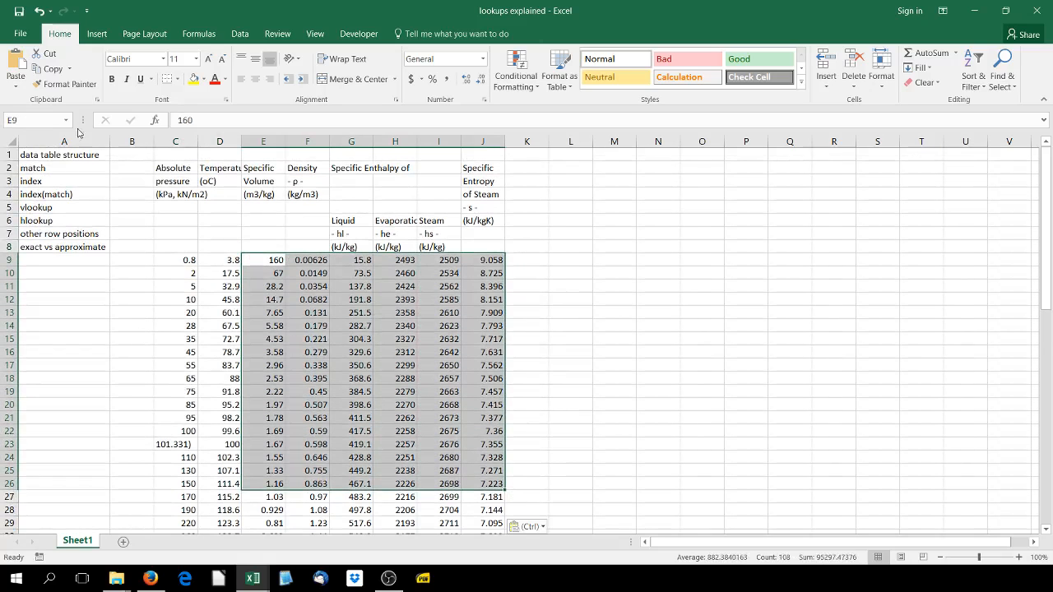
{"action": "scroll", "coordinate": [204, 269], "scroll_direction": "down", "scroll_amount": 1}
{"action": "scroll", "coordinate": [383, 285], "scroll_direction": "down", "scroll_amount": 4}
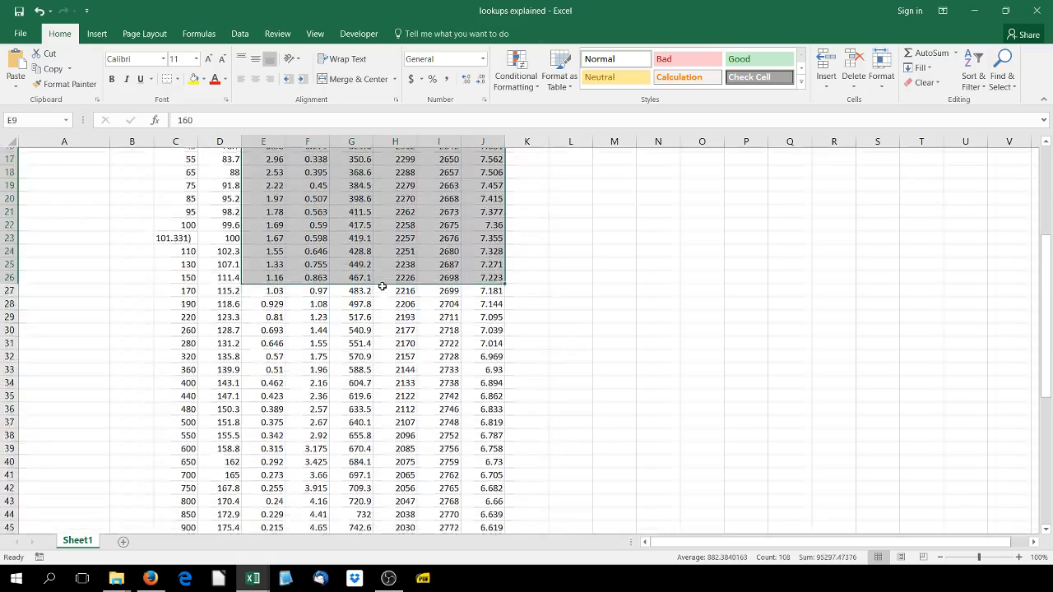
{"action": "scroll", "coordinate": [385, 281], "scroll_direction": "down", "scroll_amount": 7}
{"action": "scroll", "coordinate": [390, 277], "scroll_direction": "up", "scroll_amount": 7}
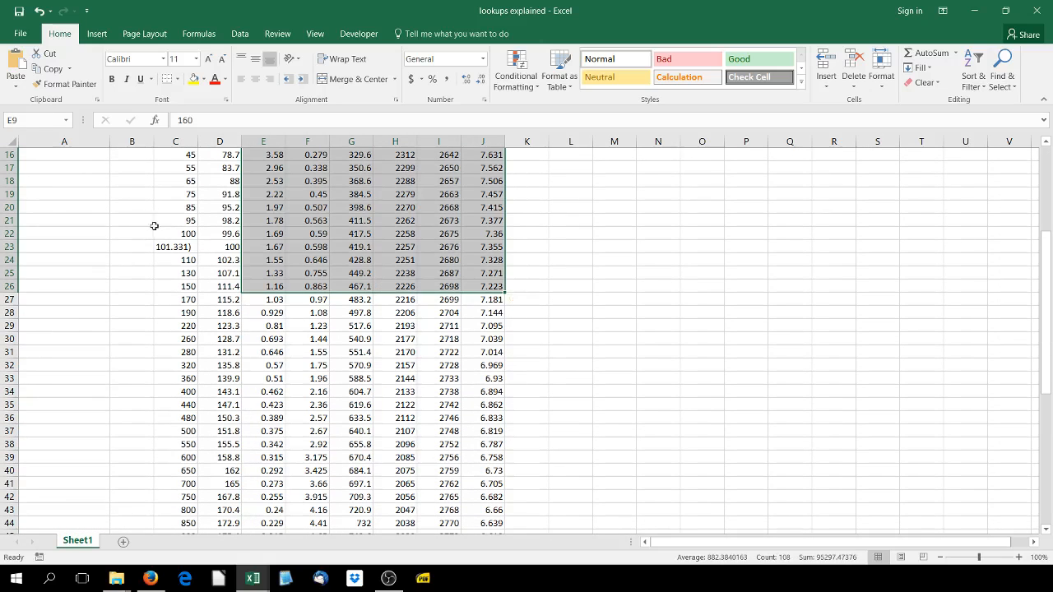
Check the C23 pressure against the Engineering ToolBox page in Firefox, and correct the cell to 101.33 back in the Excel workbook
{"action": "left_click", "coordinate": [193, 247]}
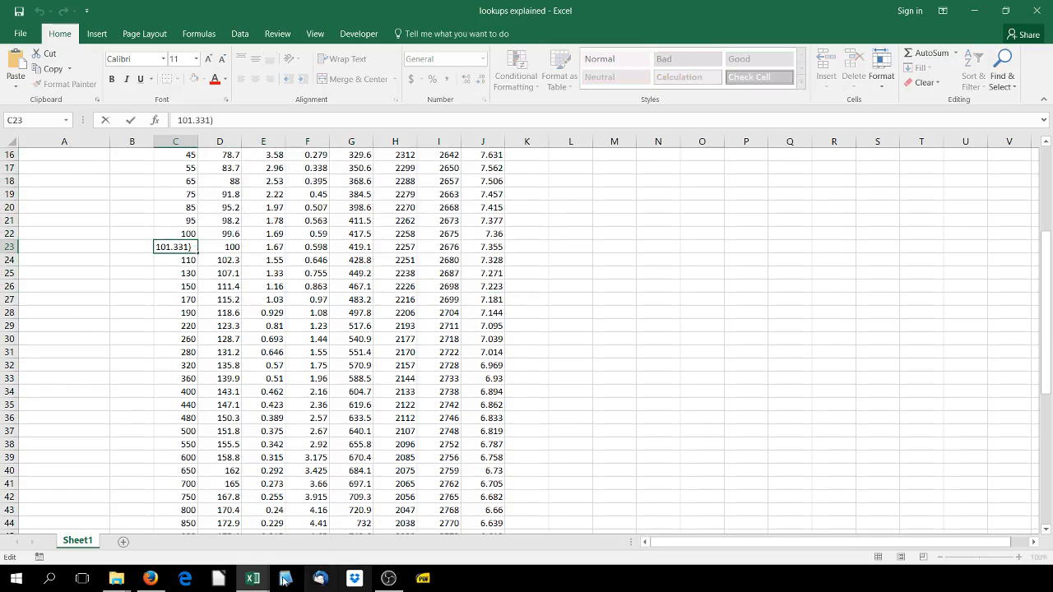
{"action": "left_click", "coordinate": [150, 578]}
{"action": "left_click", "coordinate": [224, 460]}
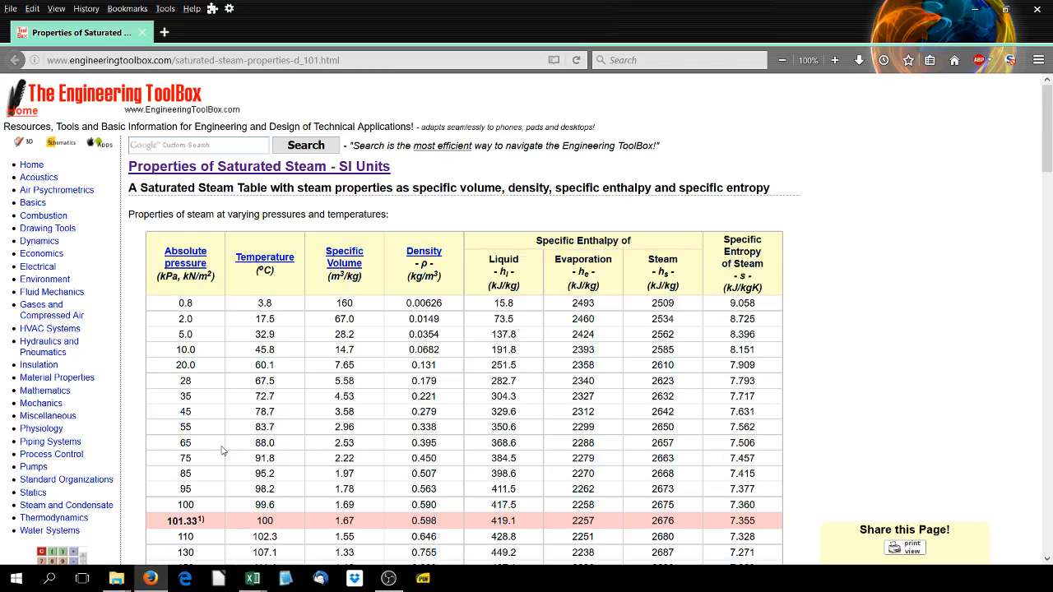
{"action": "scroll", "coordinate": [220, 465], "scroll_direction": "down", "scroll_amount": 3}
{"action": "left_click_drag", "start_coordinate": [198, 368], "coordinate": [206, 367]}
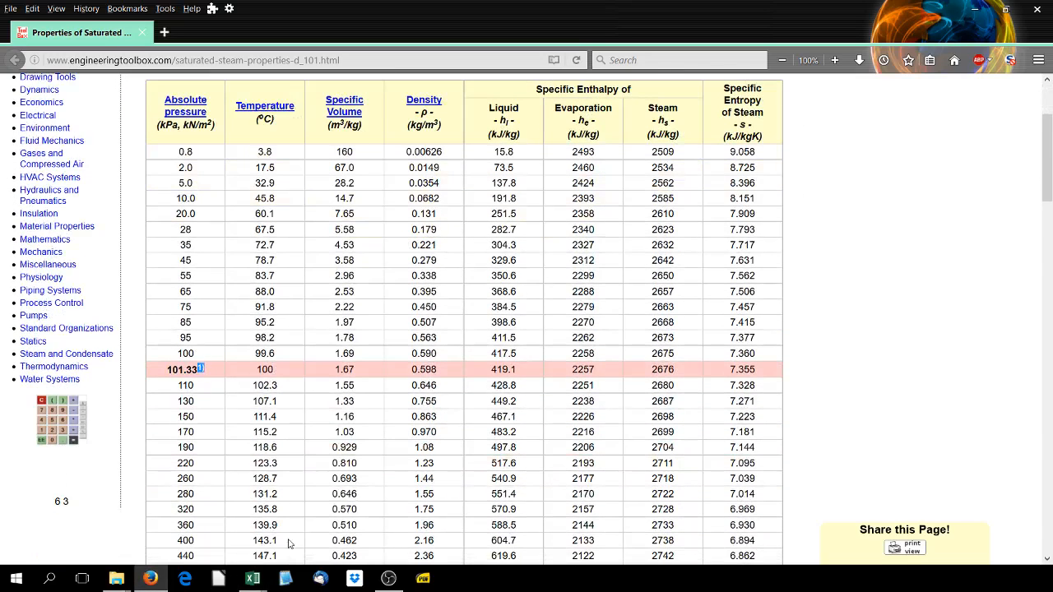
{"action": "mouse_move", "coordinate": [247, 578]}
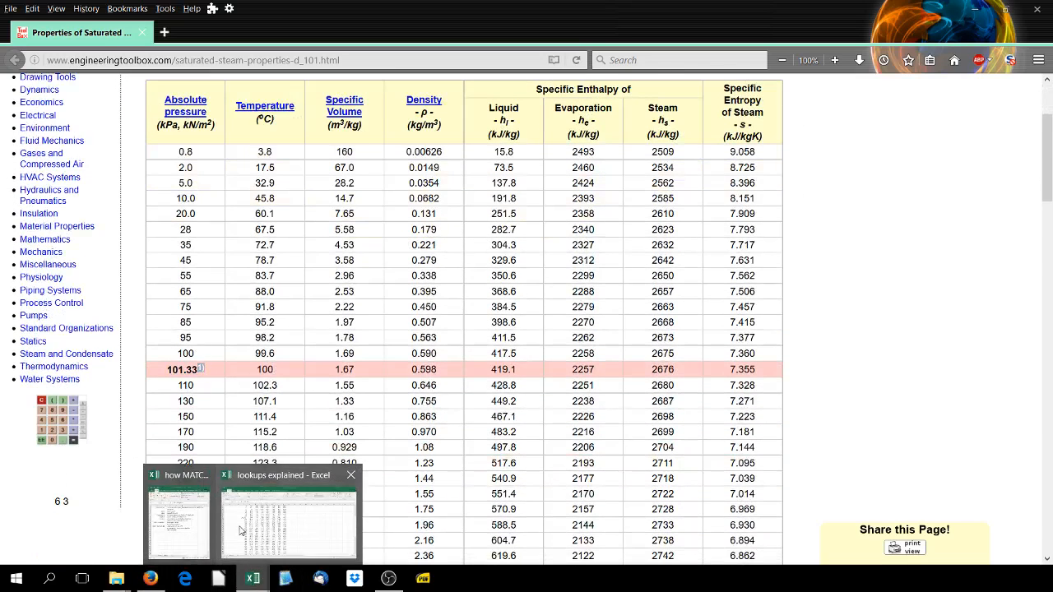
{"action": "left_click", "coordinate": [271, 524]}
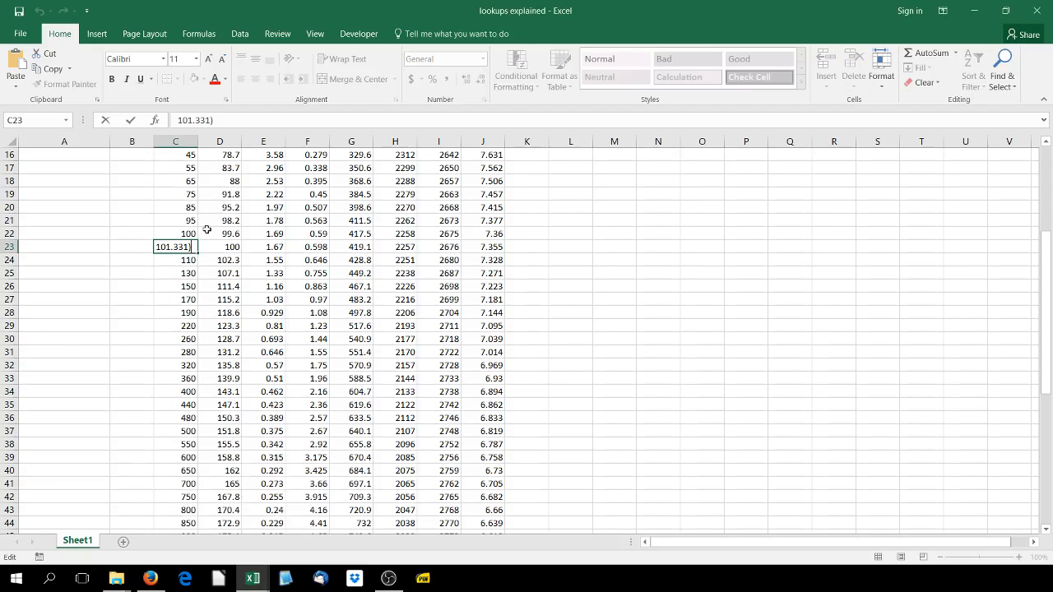
{"action": "key", "text": "BackSpace"}
{"action": "key", "text": "BackSpace"}
{"action": "key", "text": "Return"}
Enter the headings INPUT in L3 and match in M3 beside the steam table
{"action": "scroll", "coordinate": [236, 225], "scroll_direction": "up", "scroll_amount": 5}
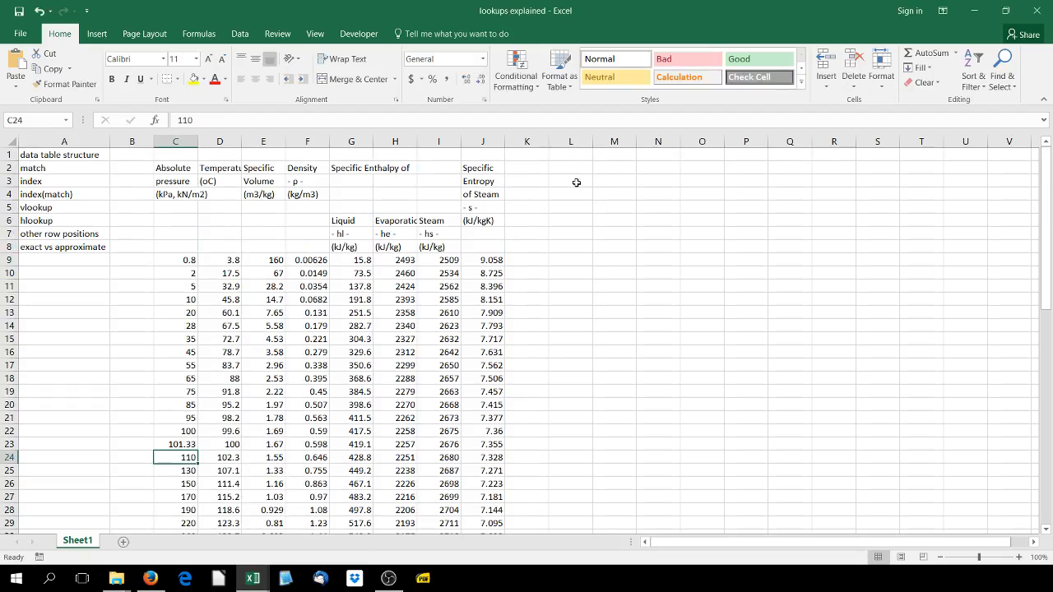
{"action": "left_click", "coordinate": [577, 180]}
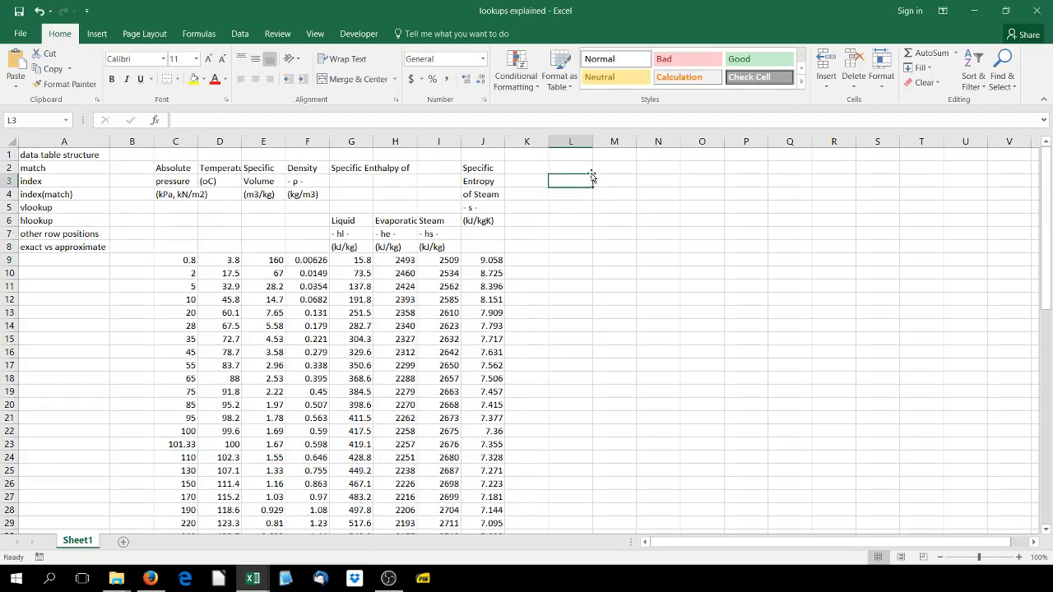
{"action": "type", "text": "INPUT"}
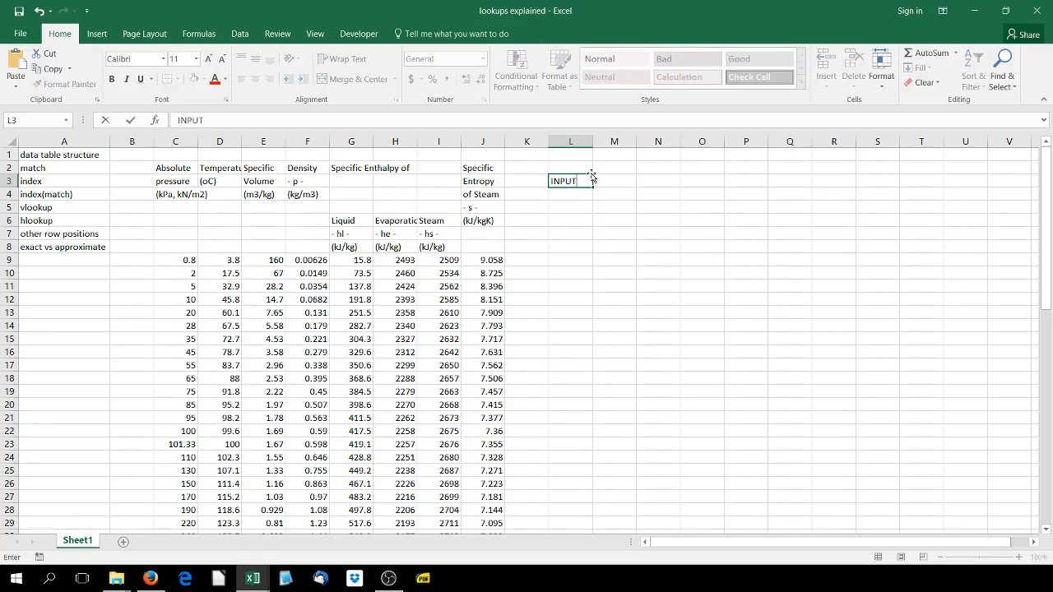
{"action": "key", "text": "Tab"}
{"action": "type", "text": "match"}
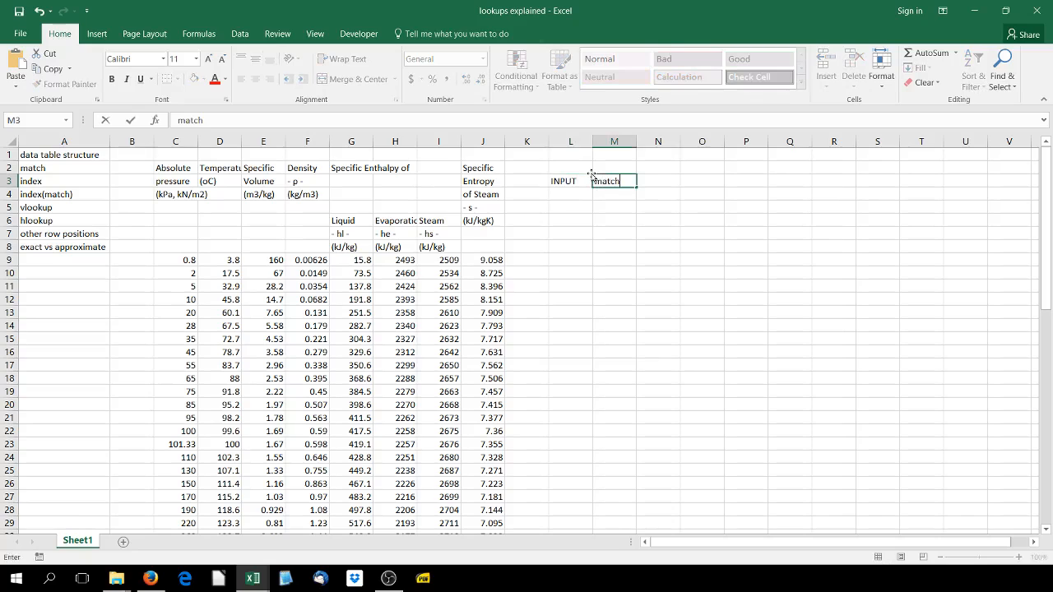
{"action": "key", "text": "Return"}
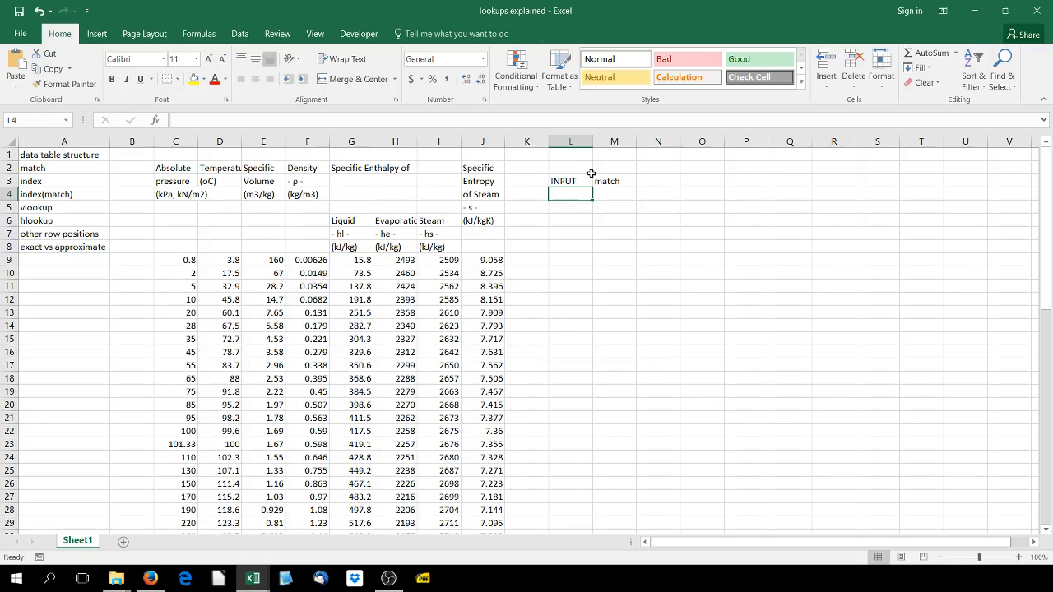
Enter 100 as the input value in L4 and its unit, deg C, in L5
{"action": "type", "text": "1-00-"}
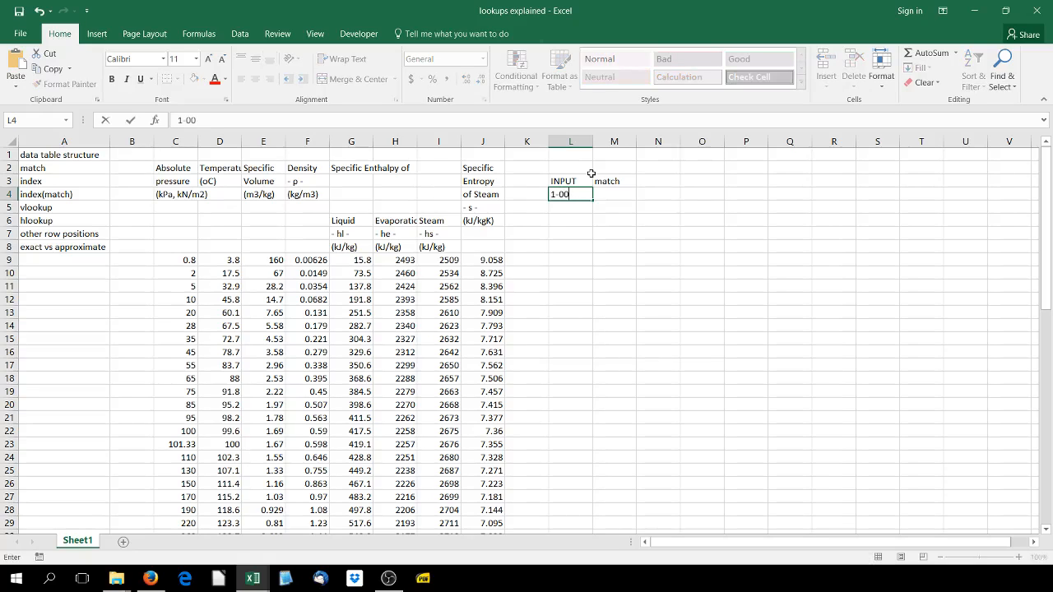
{"action": "key", "text": "BackSpace"}
{"action": "key", "text": "BackSpace"}
{"action": "key", "text": "BackSpace"}
{"action": "key", "text": "Return"}
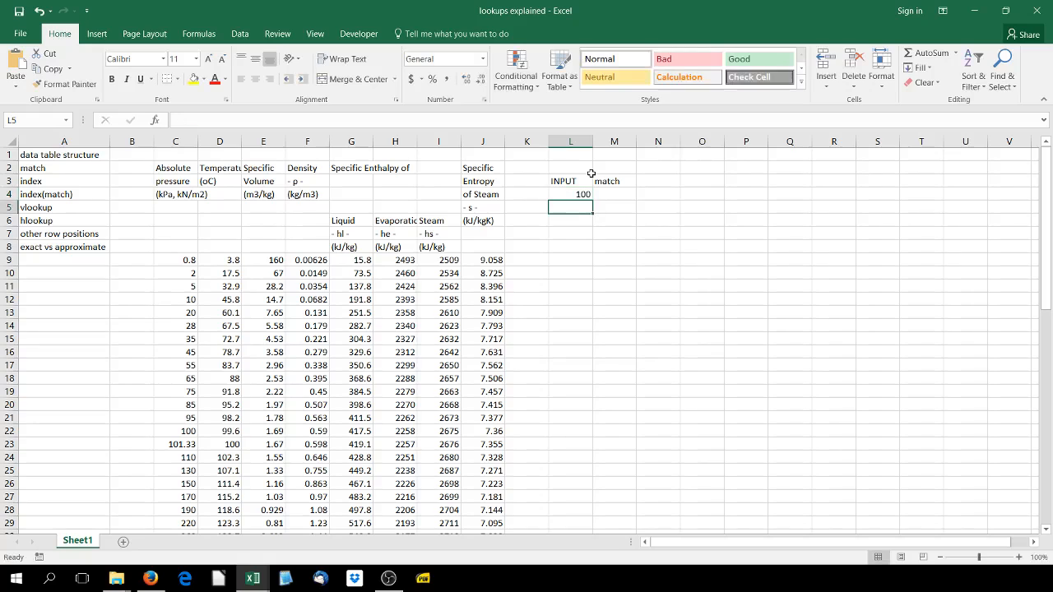
{"action": "type", "text": "deg"}
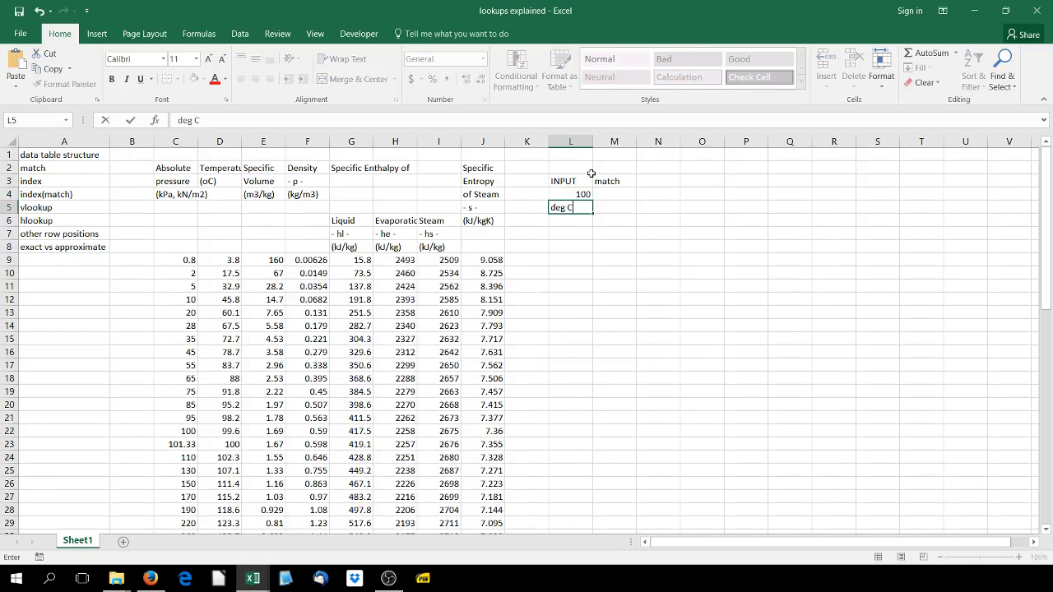
{"action": "type", "text": " C"}
Start a MATCH formula in M4 with L4 as the lookup value and the temperatures D9:D67 as the lookup array
{"action": "key", "text": "Up"}
{"action": "key", "text": "Right"}
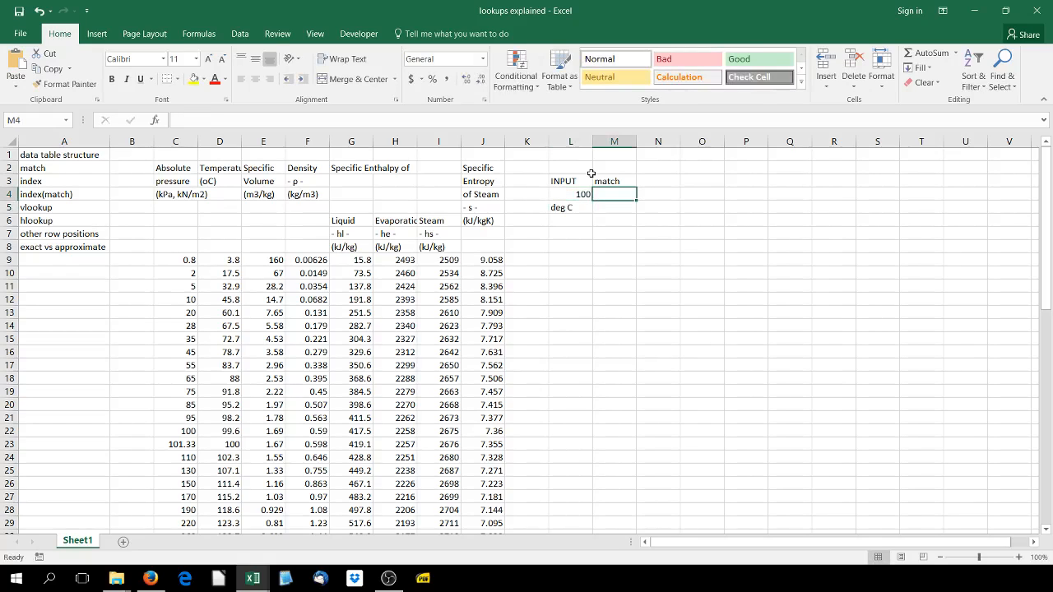
{"action": "type", "text": "=match("}
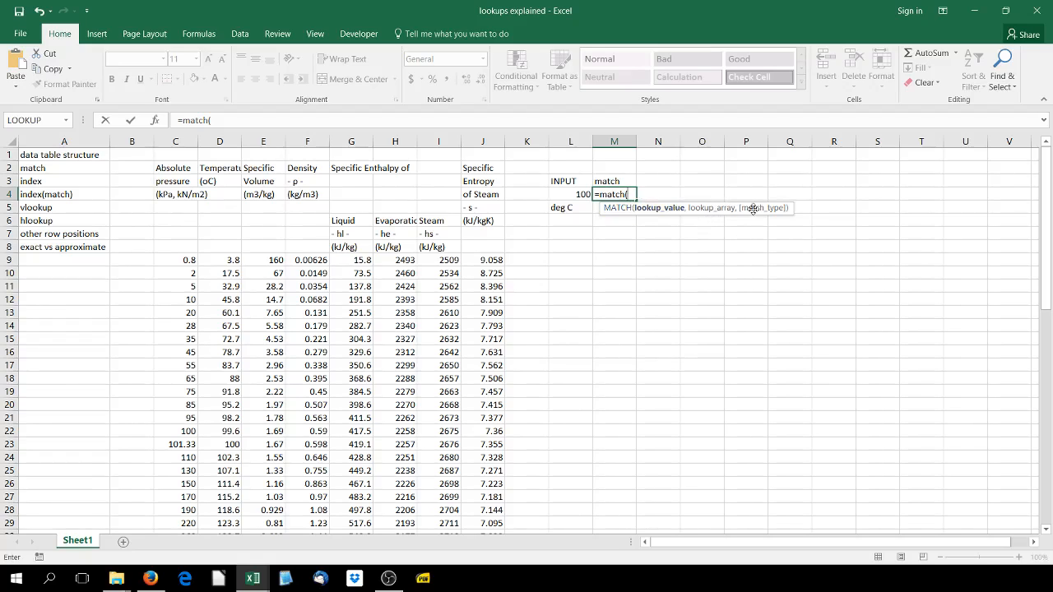
{"action": "left_click", "coordinate": [576, 194]}
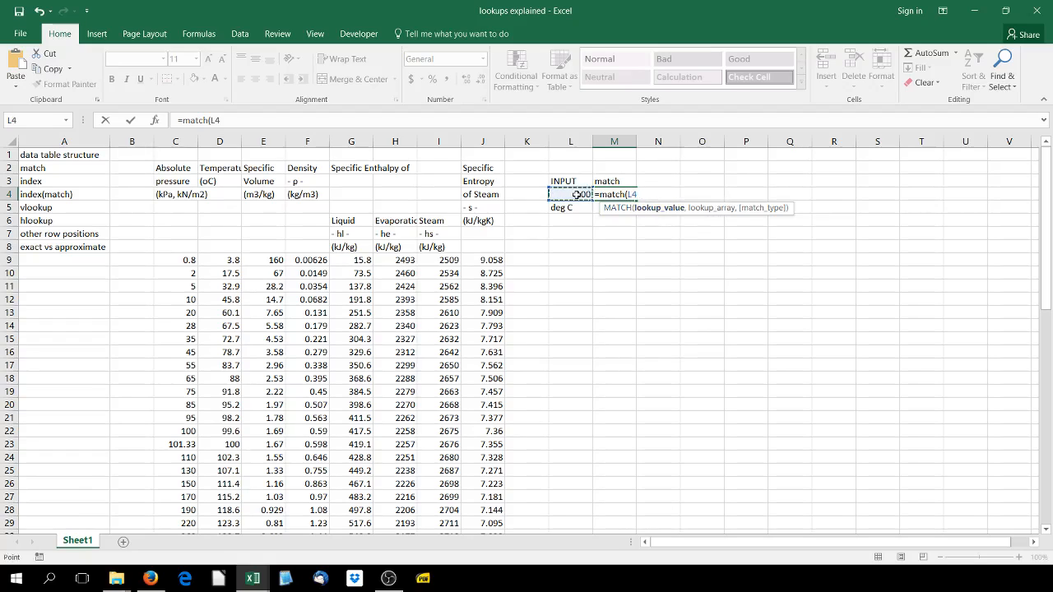
{"action": "type", "text": ","}
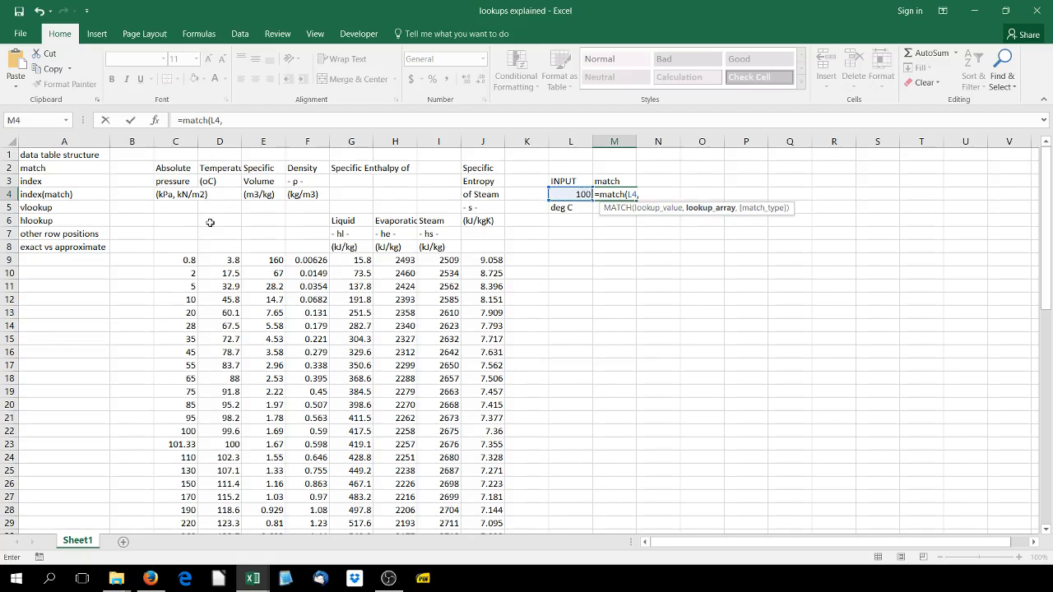
{"action": "left_click_drag", "start_coordinate": [228, 260], "coordinate": [222, 499]}
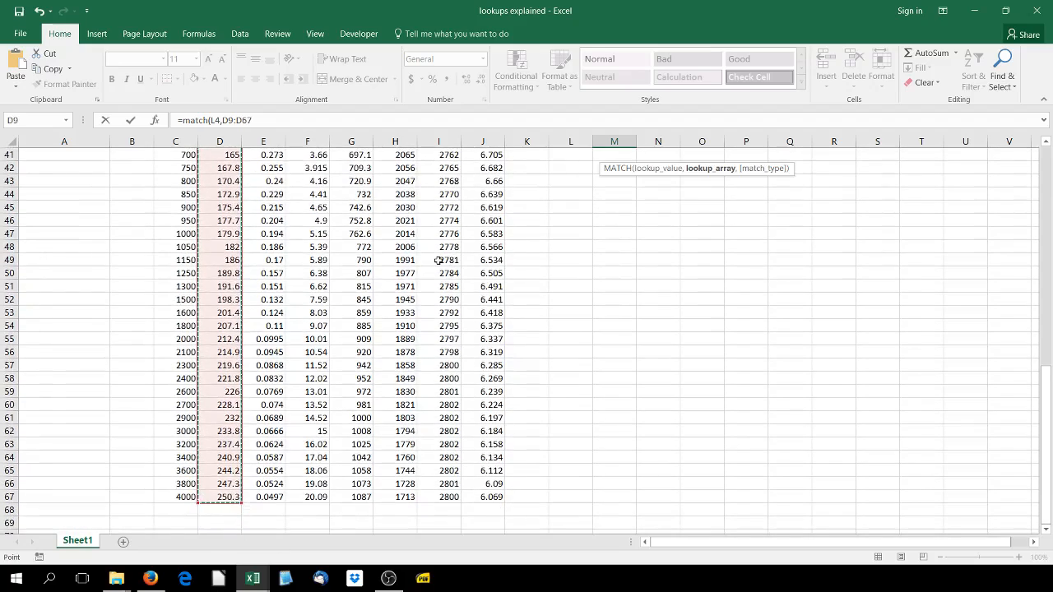
{"action": "scroll", "coordinate": [438, 260], "scroll_direction": "up", "scroll_amount": 13}
{"action": "type", "text": ","}
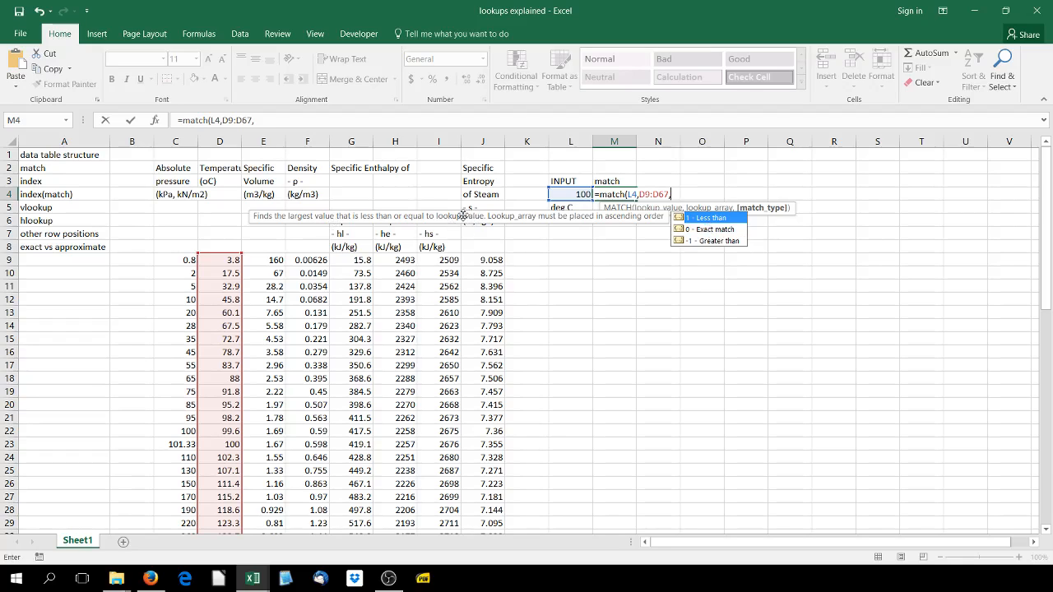
Compare the match type descriptions, complete the M4 formula with 0 - Exact match, and review it against the input in L4
{"action": "left_click", "coordinate": [704, 234]}
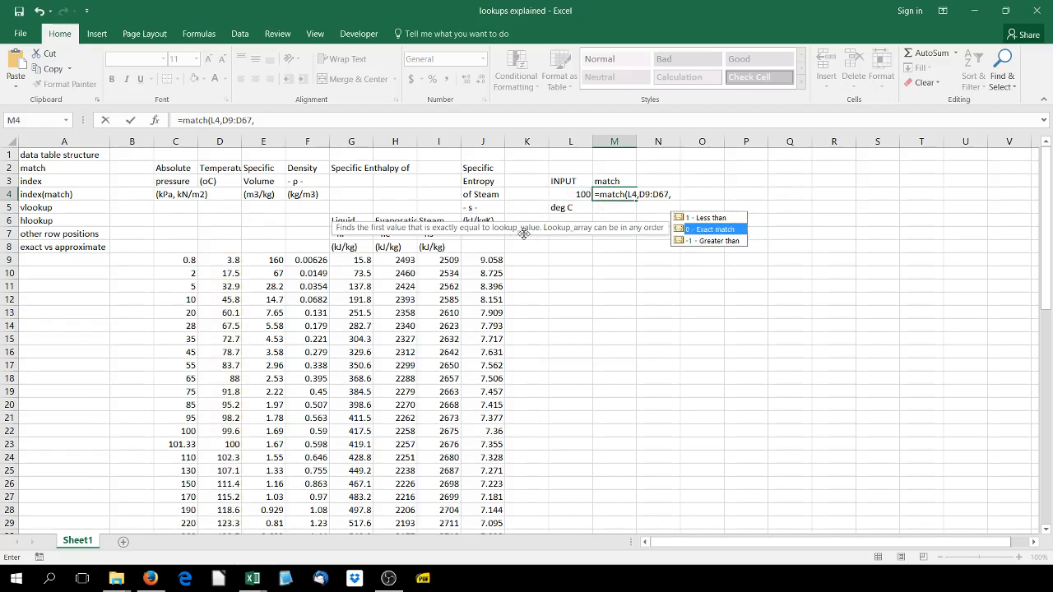
{"action": "left_click", "coordinate": [722, 241]}
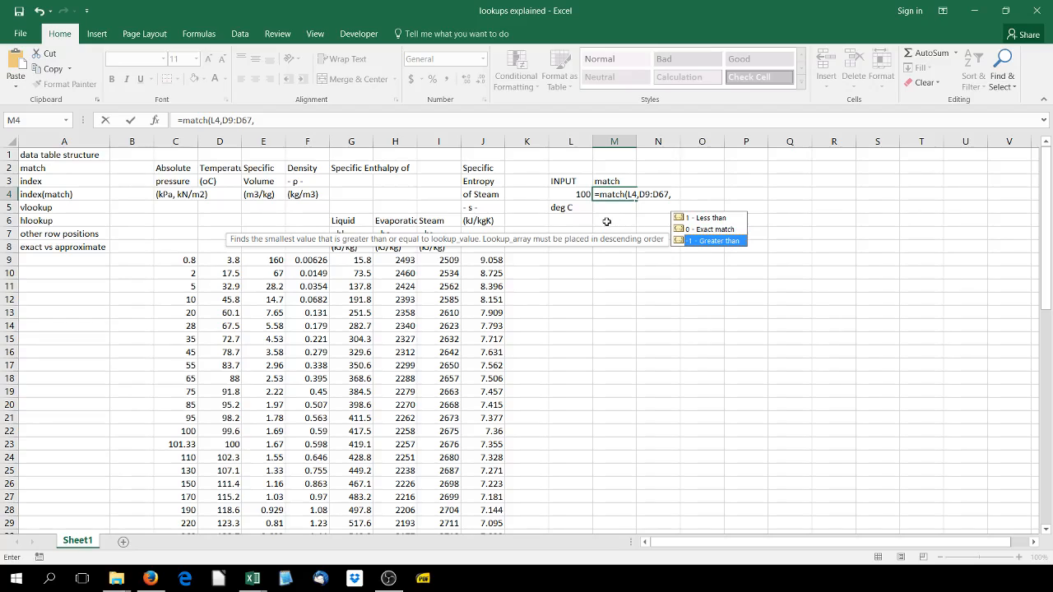
{"action": "left_click", "coordinate": [714, 229]}
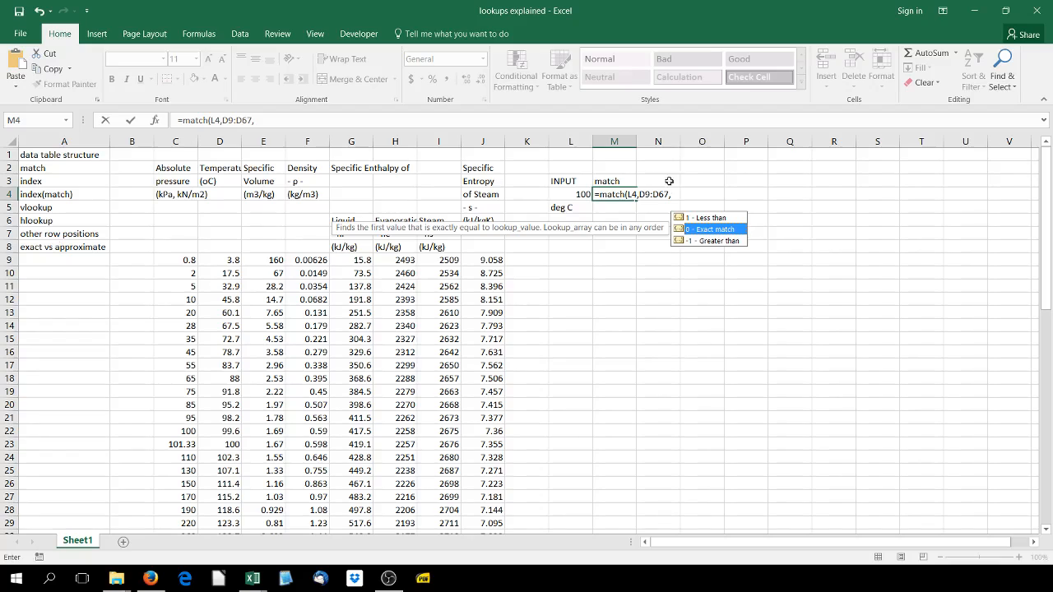
{"action": "double_click", "coordinate": [714, 229]}
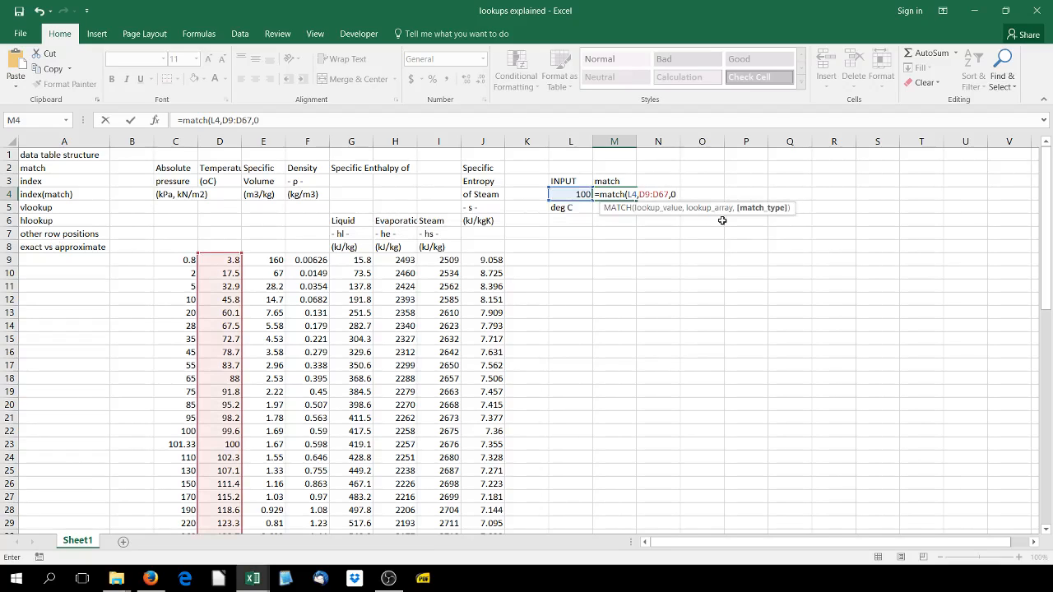
{"action": "key", "text": "Return"}
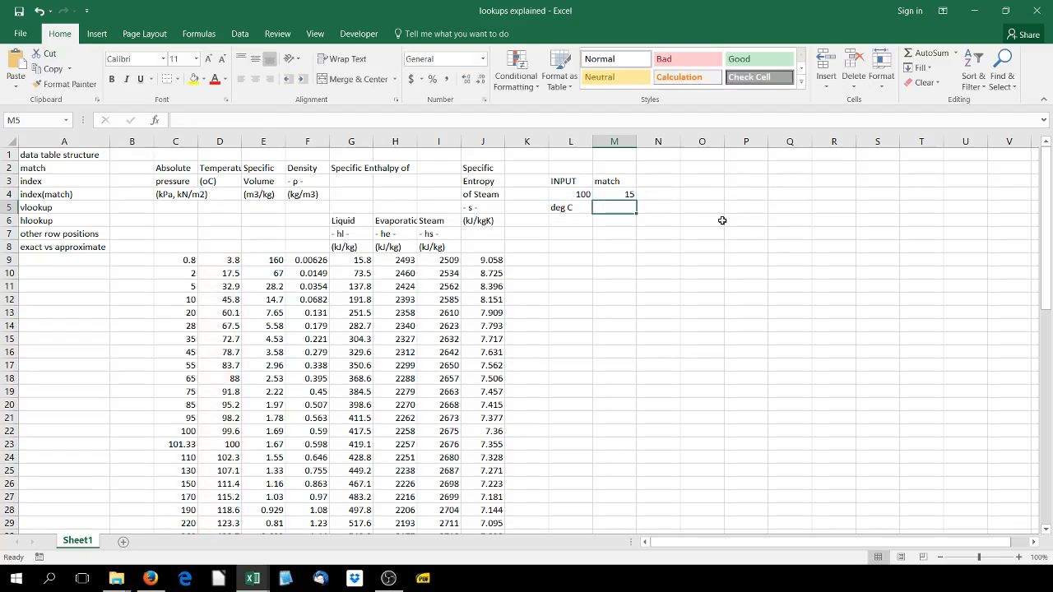
{"action": "left_click", "coordinate": [614, 197]}
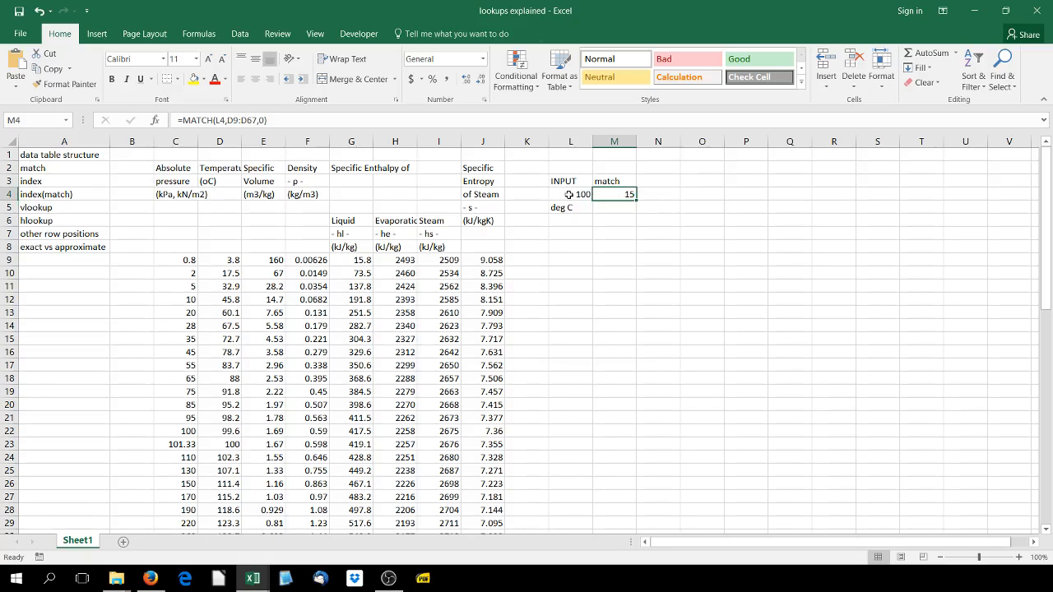
{"action": "left_click", "coordinate": [568, 194]}
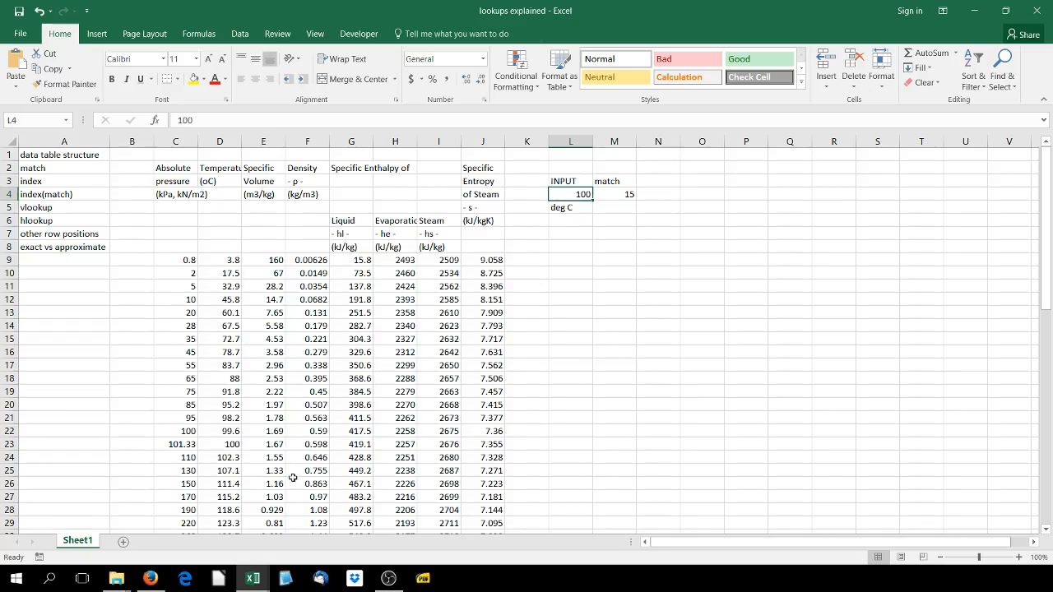
{"action": "left_click", "coordinate": [627, 196]}
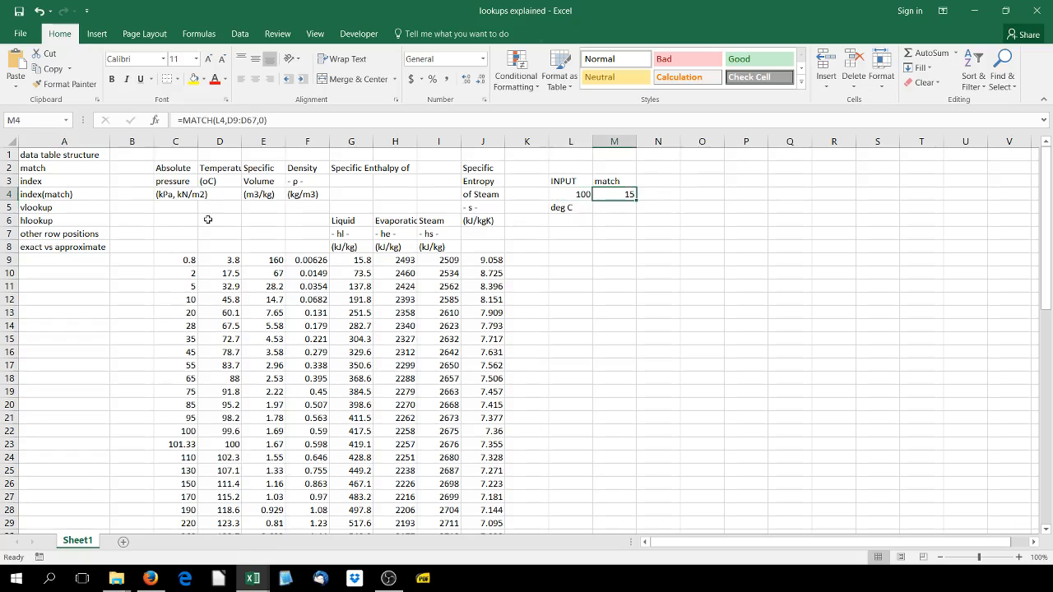
Insert a blank column before the absolute pressure column and enter the heading row index in C8
{"action": "right_click", "coordinate": [176, 142]}
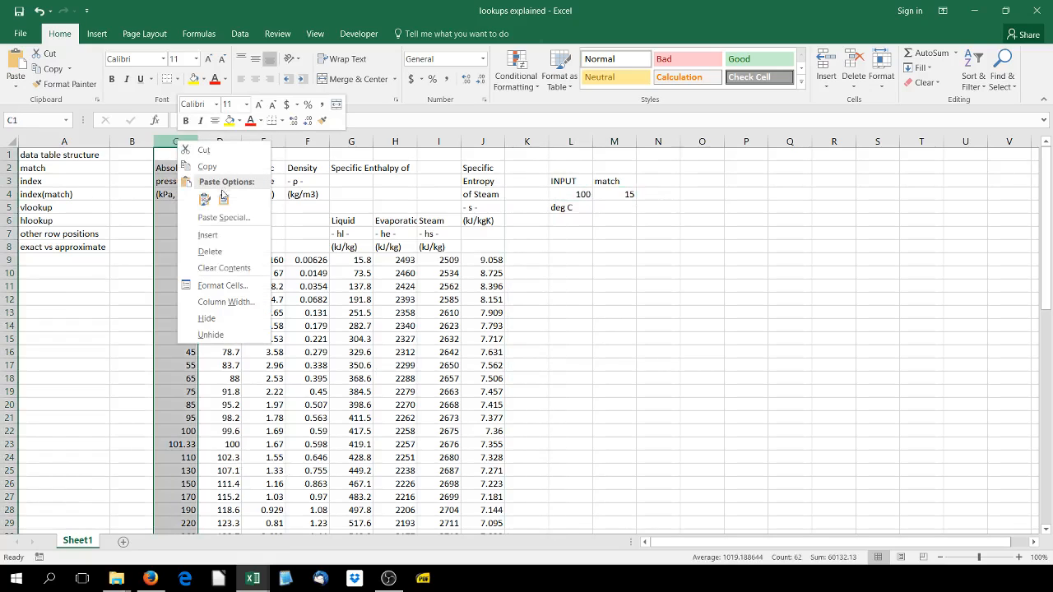
{"action": "left_click", "coordinate": [207, 236]}
{"action": "left_click", "coordinate": [176, 247]}
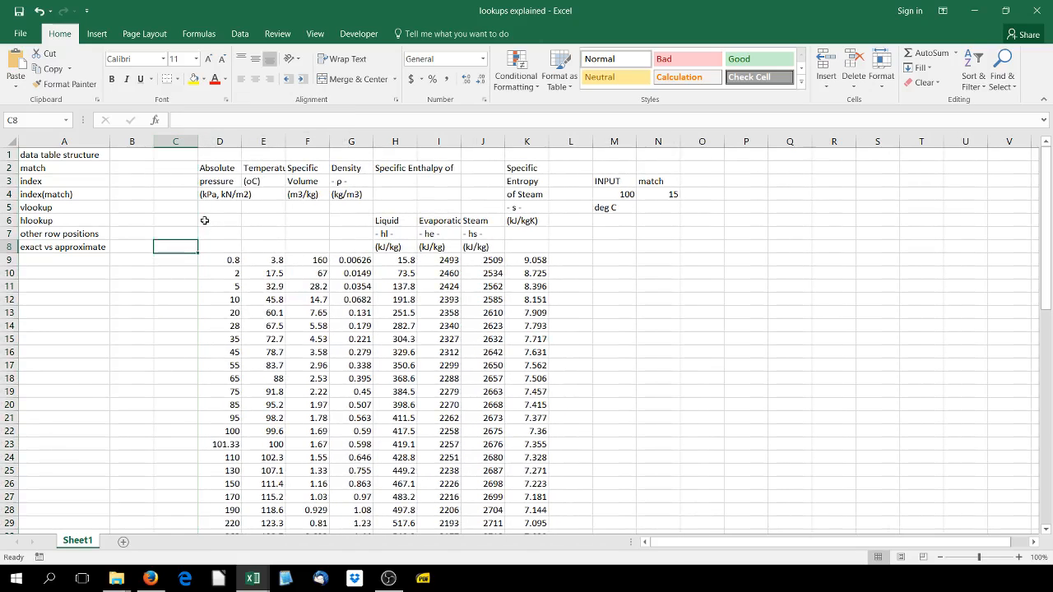
{"action": "type", "text": "row inde"}
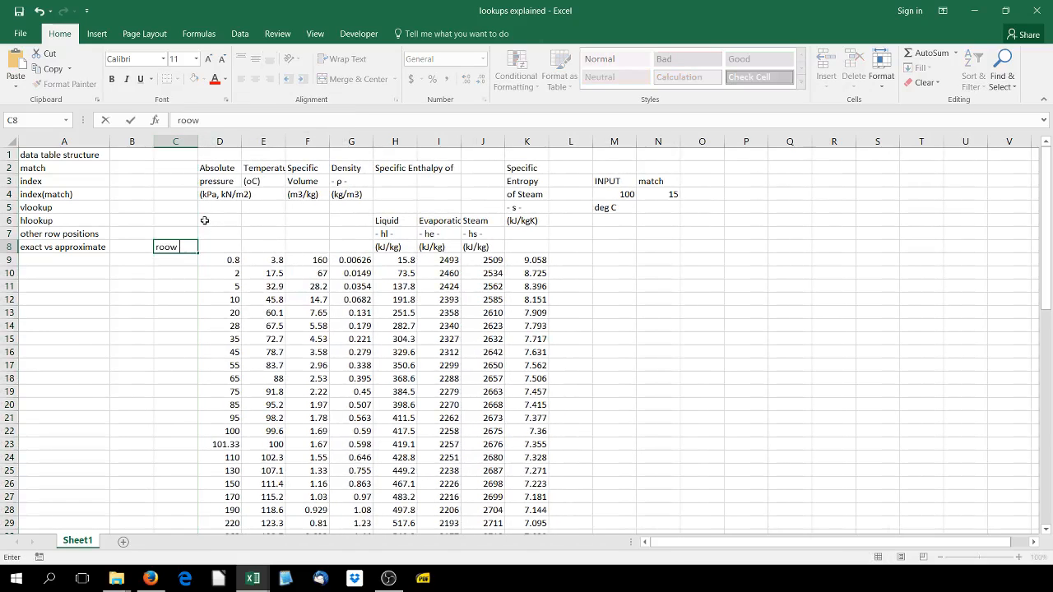
{"action": "type", "text": "x"}
{"action": "key", "text": "Return"}
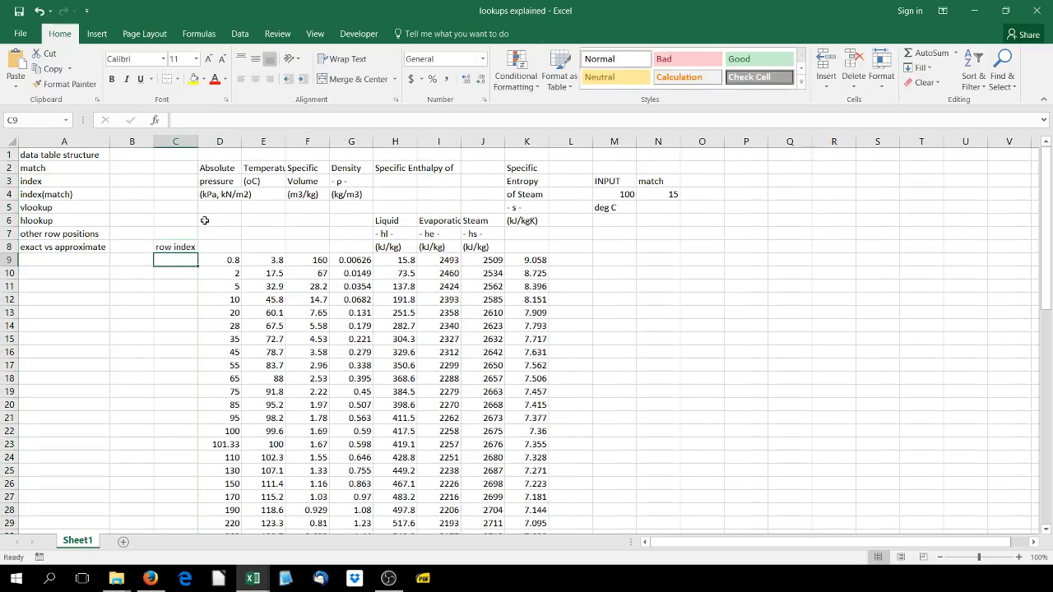
Enter 1, 2, 3 and 4 in C9:C12 and fill the row index series down to the table's last row
{"action": "type", "text": "1"}
{"action": "key", "text": "Return"}
{"action": "type", "text": "2"}
{"action": "key", "text": "Return"}
{"action": "type", "text": "3"}
{"action": "key", "text": "ctrl+Return"}
{"action": "key", "text": "Return"}
{"action": "type", "text": "4"}
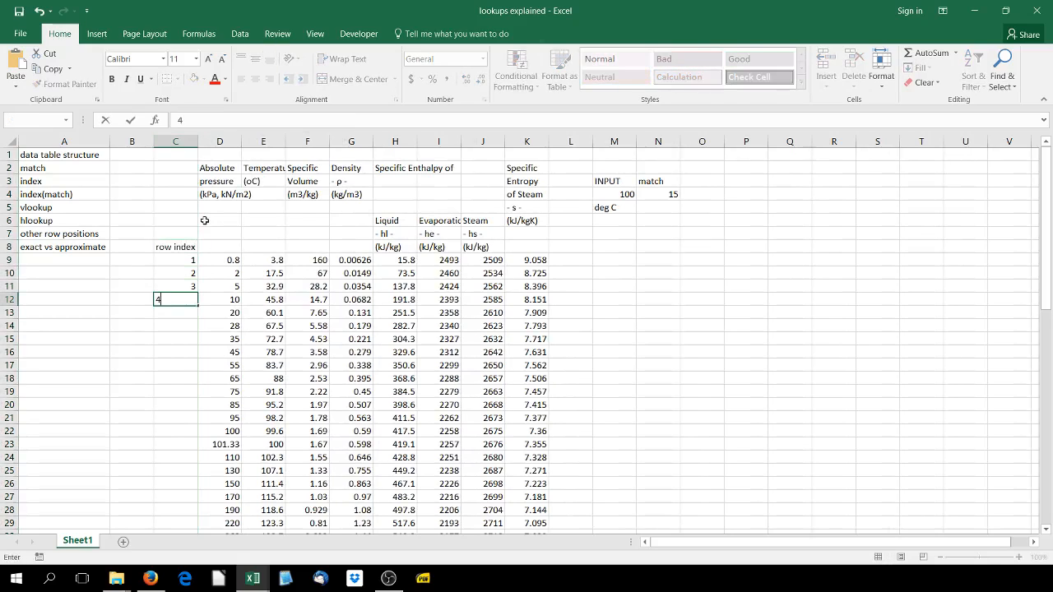
{"action": "key", "text": "Return"}
{"action": "left_click_drag", "start_coordinate": [175, 260], "coordinate": [179, 303]}
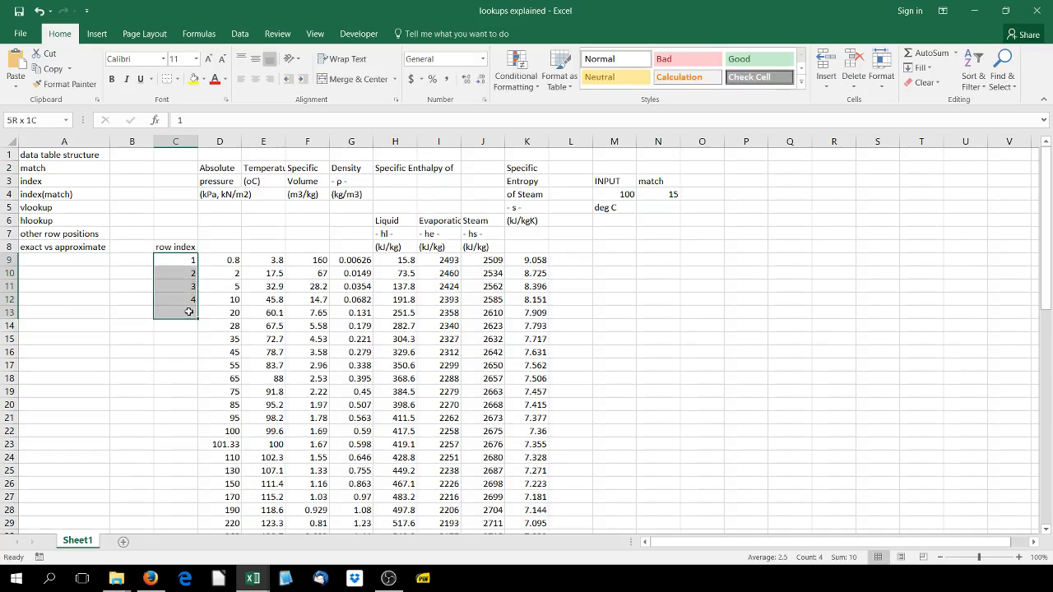
{"action": "double_click", "coordinate": [193, 303]}
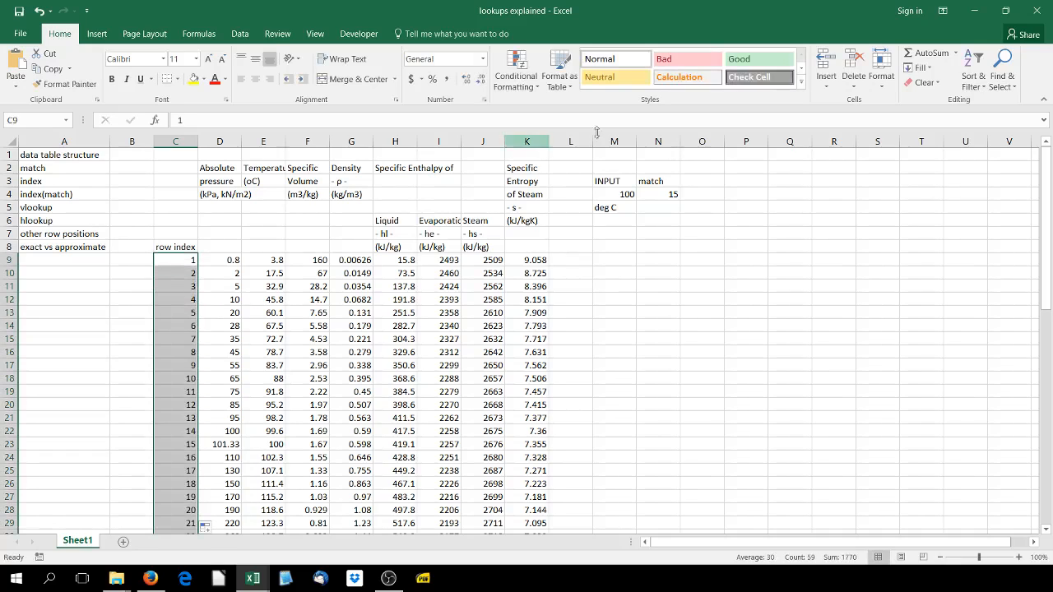
{"action": "left_click", "coordinate": [634, 194]}
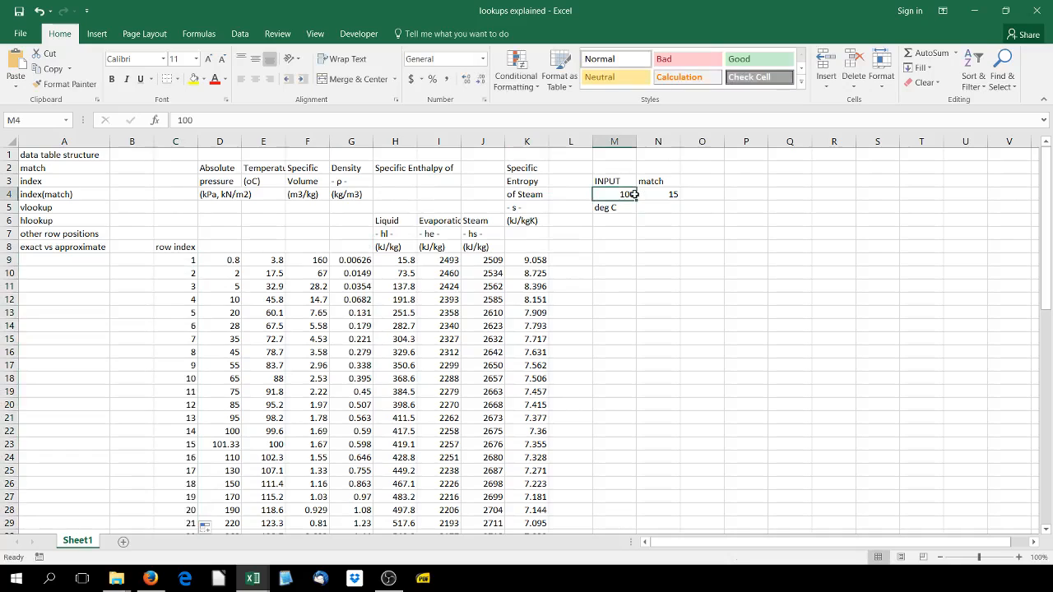
Review the MATCH formula in N4 and its lookup value in M4 against the highlighted temperature range
{"action": "left_click", "coordinate": [660, 196]}
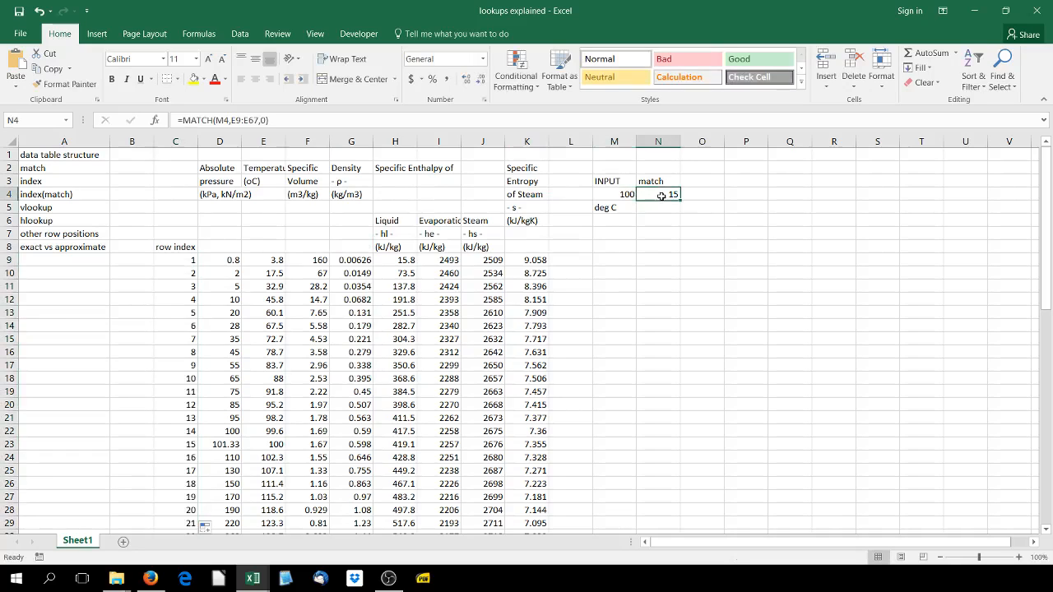
{"action": "double_click", "coordinate": [662, 195]}
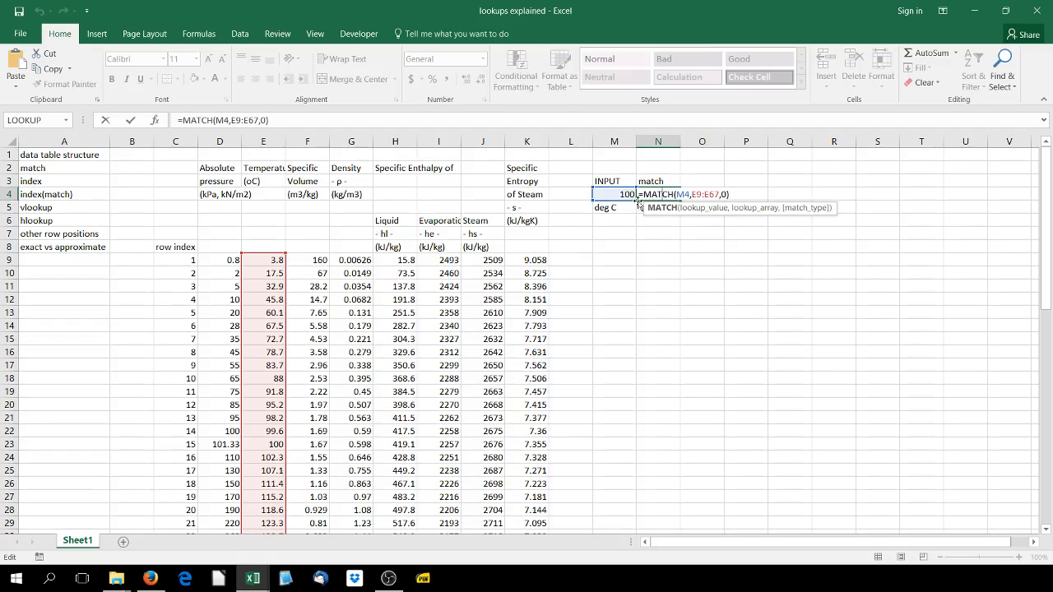
{"action": "left_click", "coordinate": [613, 196]}
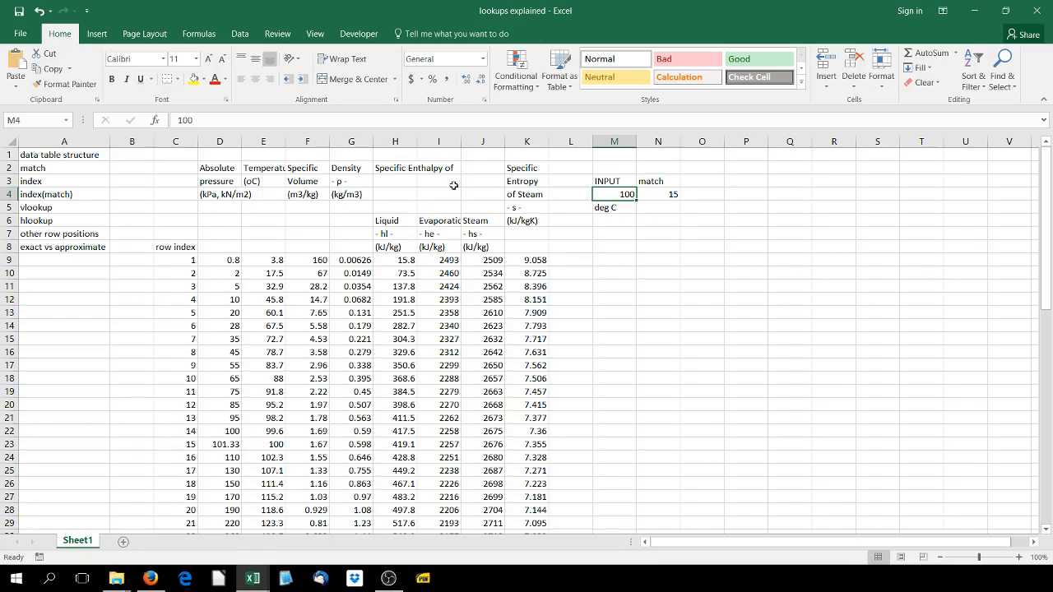
Enter the heading index in O3, beside the match heading
{"action": "left_click", "coordinate": [710, 180]}
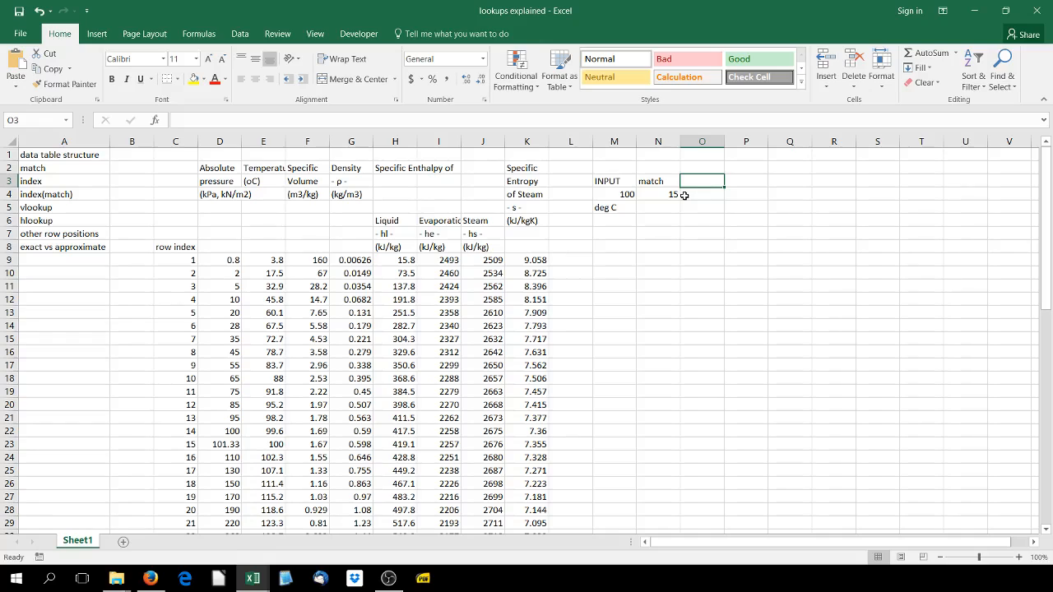
{"action": "type", "text": "index"}
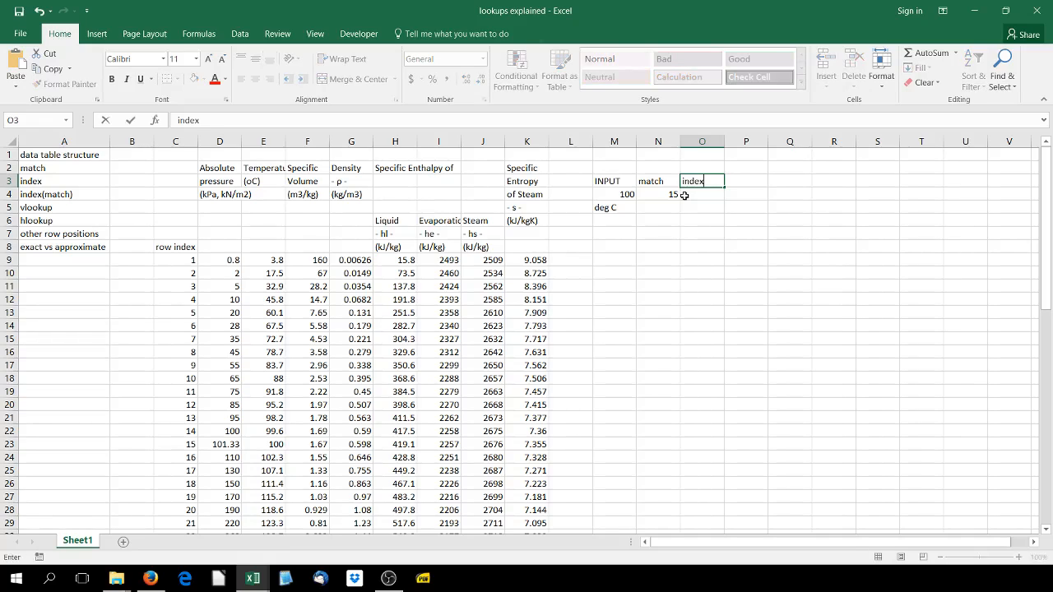
{"action": "key", "text": "Return"}
Enter an INDEX formula in O4 with the densities G9:G67 as the array and N4 as the row number
{"action": "type", "text": "=index"}
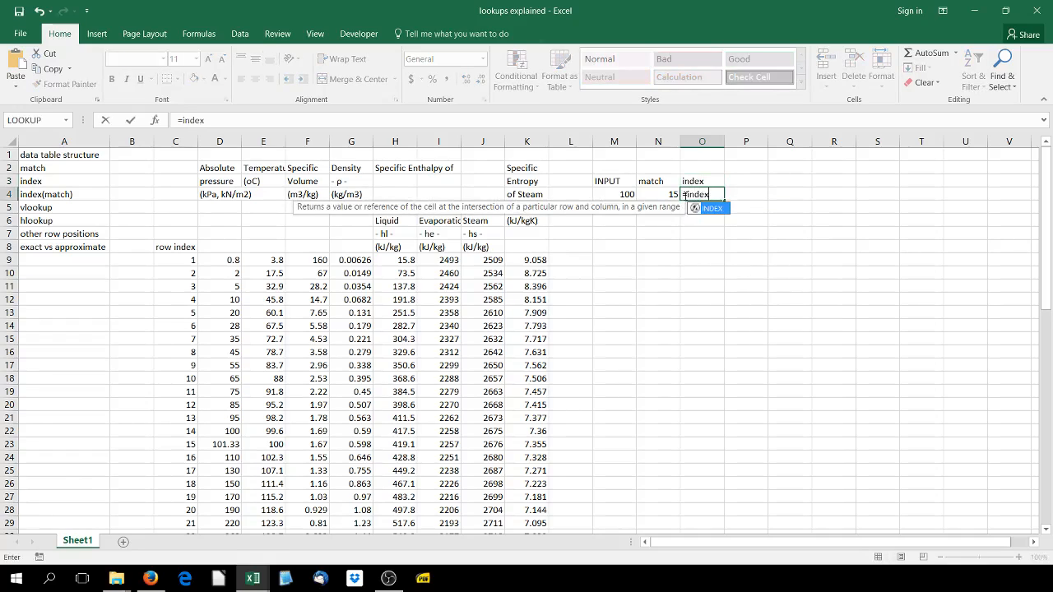
{"action": "type", "text": "("}
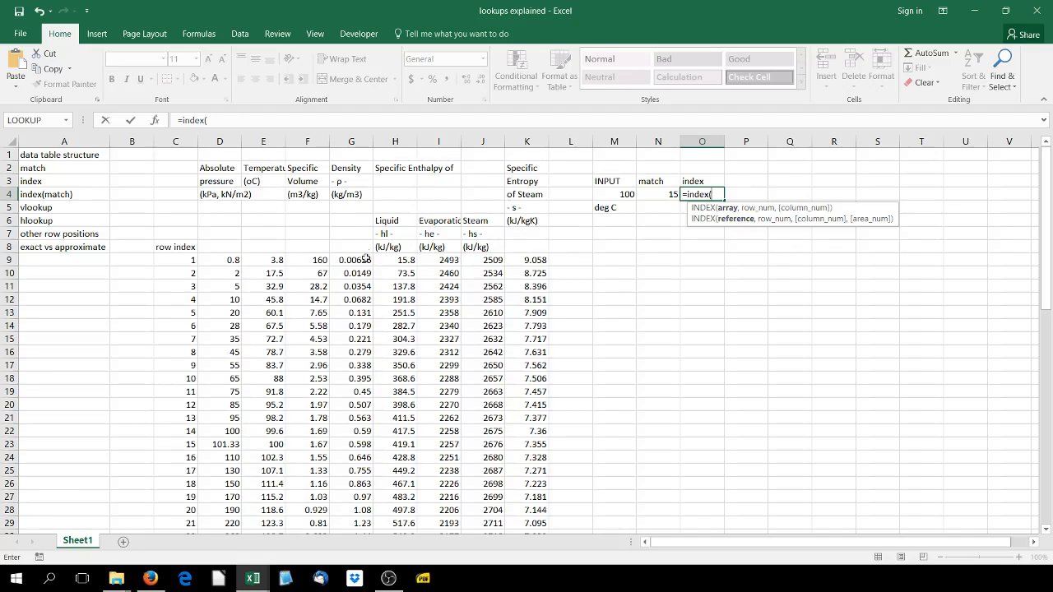
{"action": "left_click_drag", "start_coordinate": [366, 260], "coordinate": [350, 486]}
{"action": "scroll", "coordinate": [667, 162], "scroll_direction": "up", "scroll_amount": 12}
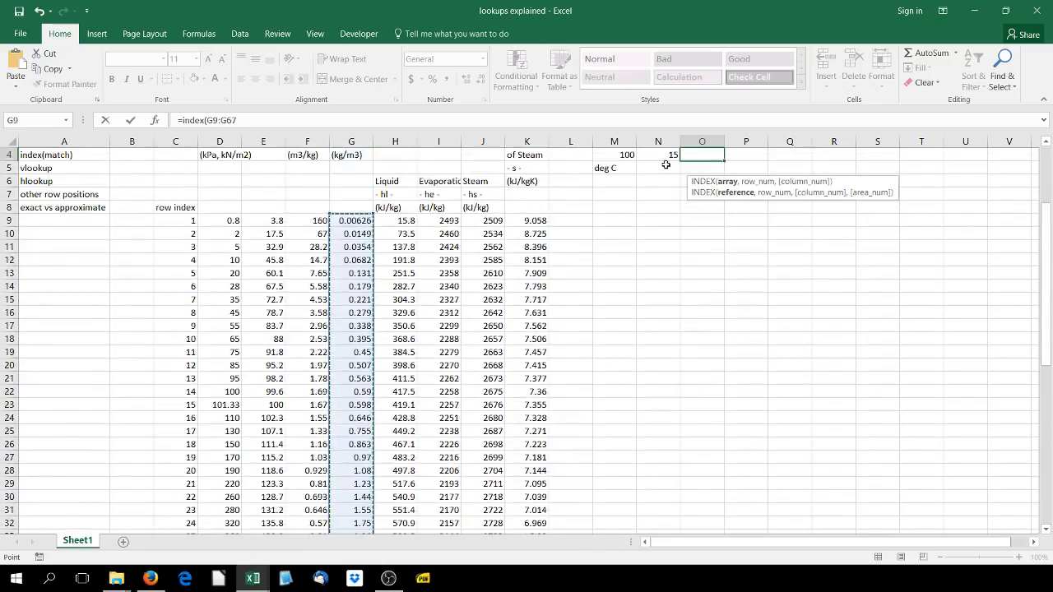
{"action": "scroll", "coordinate": [666, 164], "scroll_direction": "up", "scroll_amount": 1}
{"action": "type", "text": ","}
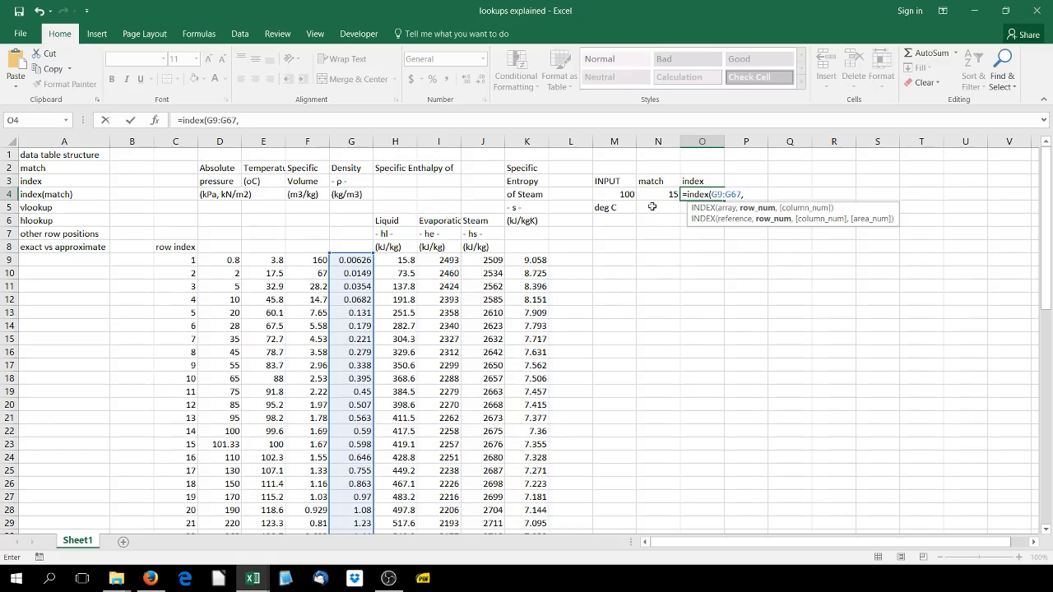
{"action": "left_click", "coordinate": [651, 191]}
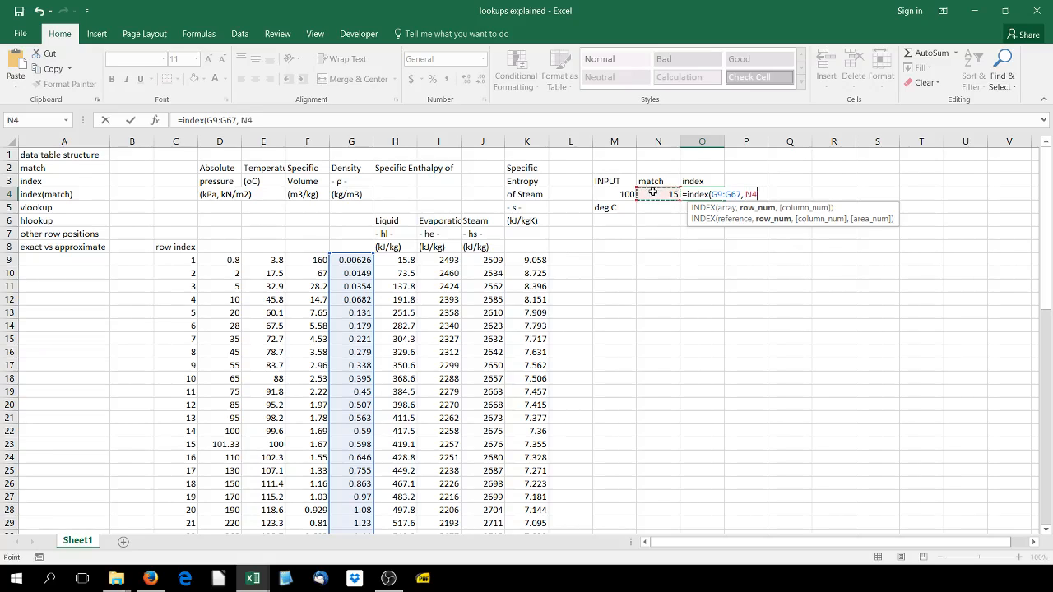
{"action": "type", "text": ")"}
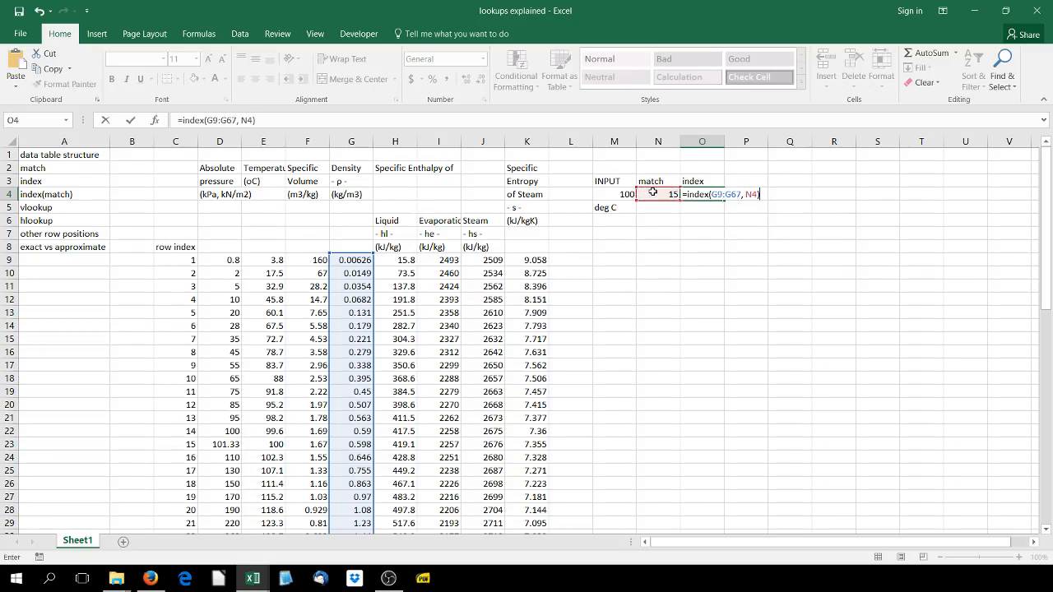
{"action": "key", "text": "ctrl+Return"}
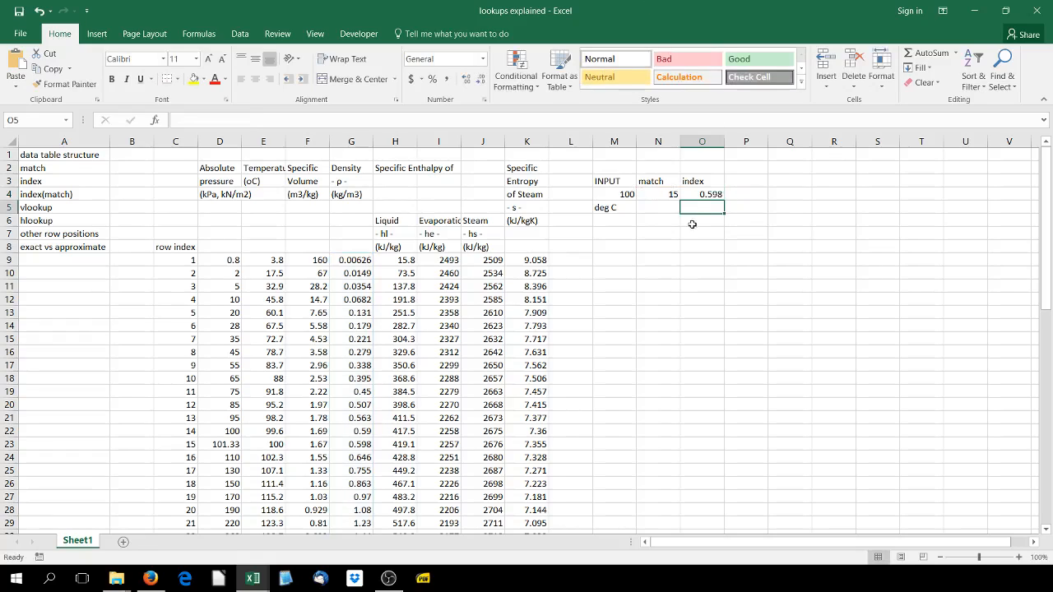
Review the array and row number references of the INDEX formula in O4
{"action": "left_click", "coordinate": [695, 198]}
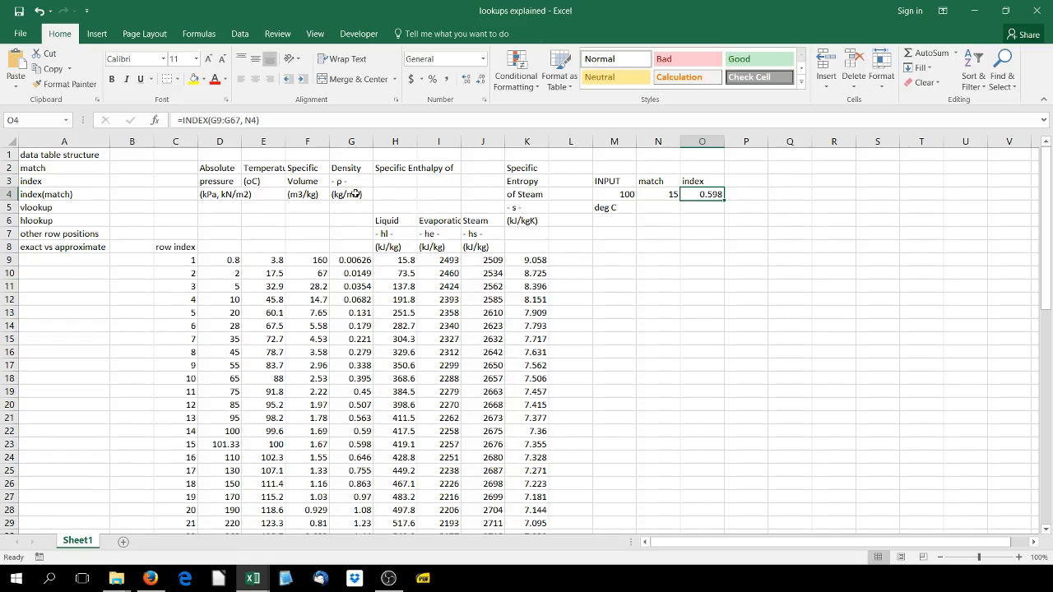
{"action": "double_click", "coordinate": [700, 195]}
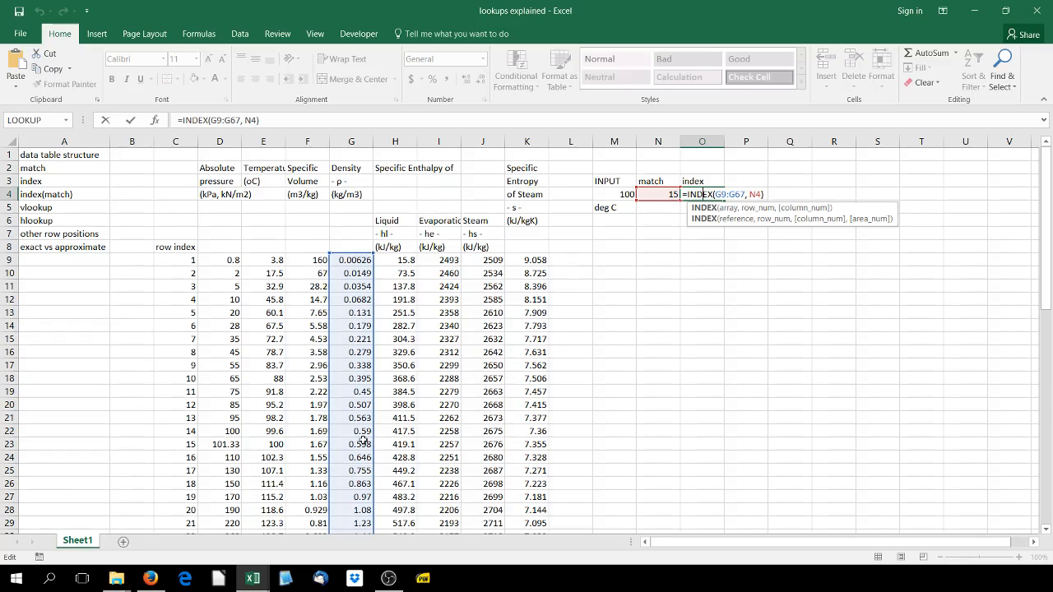
{"action": "left_click", "coordinate": [129, 121]}
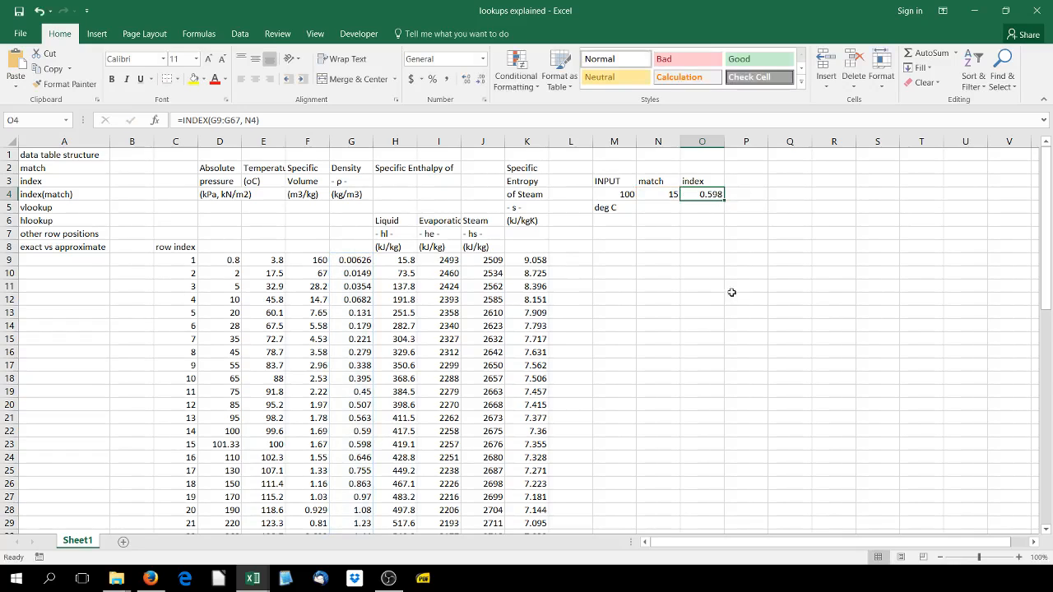
Label the INDEX result with density in O5
{"action": "left_click", "coordinate": [714, 202]}
{"action": "type", "text": "densit"}
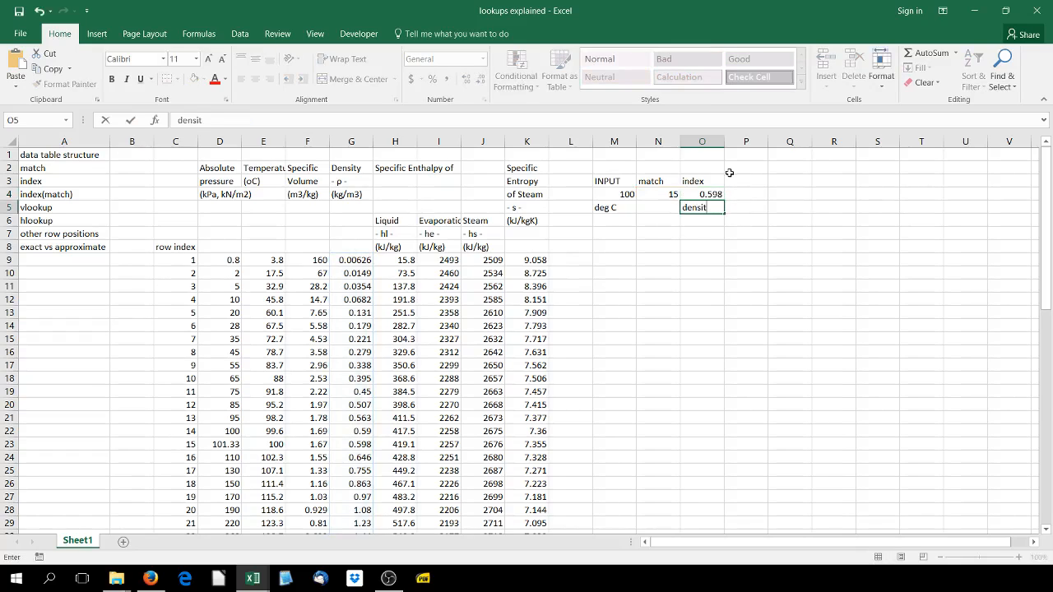
{"action": "key", "text": "Up"}
{"action": "key", "text": "Up"}
{"action": "key", "text": "Up"}
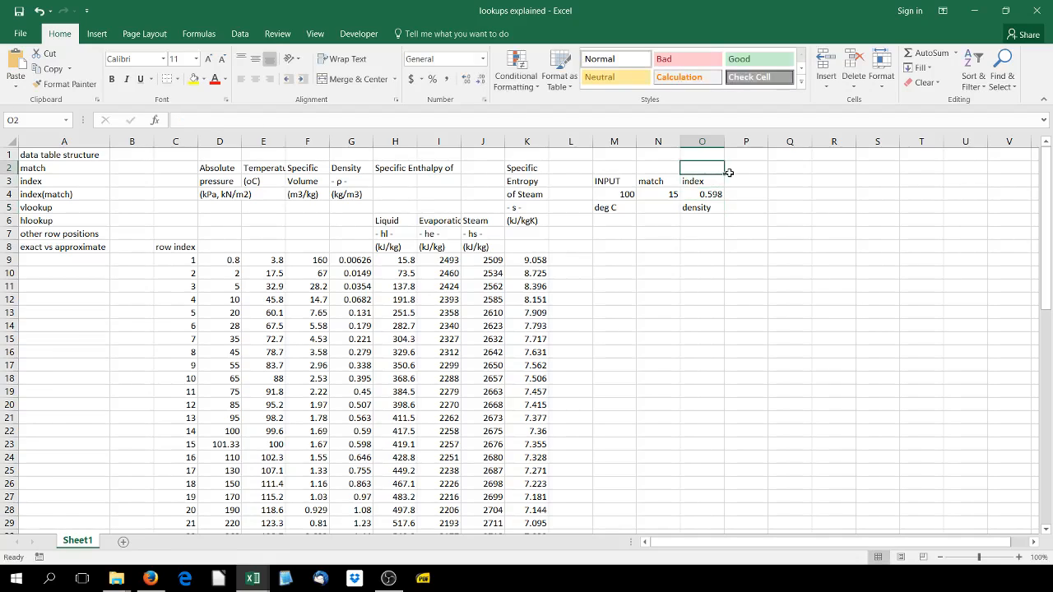
Enter the heading index(match) in Q3
{"action": "key", "text": "Down"}
{"action": "key", "text": "Right"}
{"action": "key", "text": "Right"}
{"action": "type", "text": "index)"}
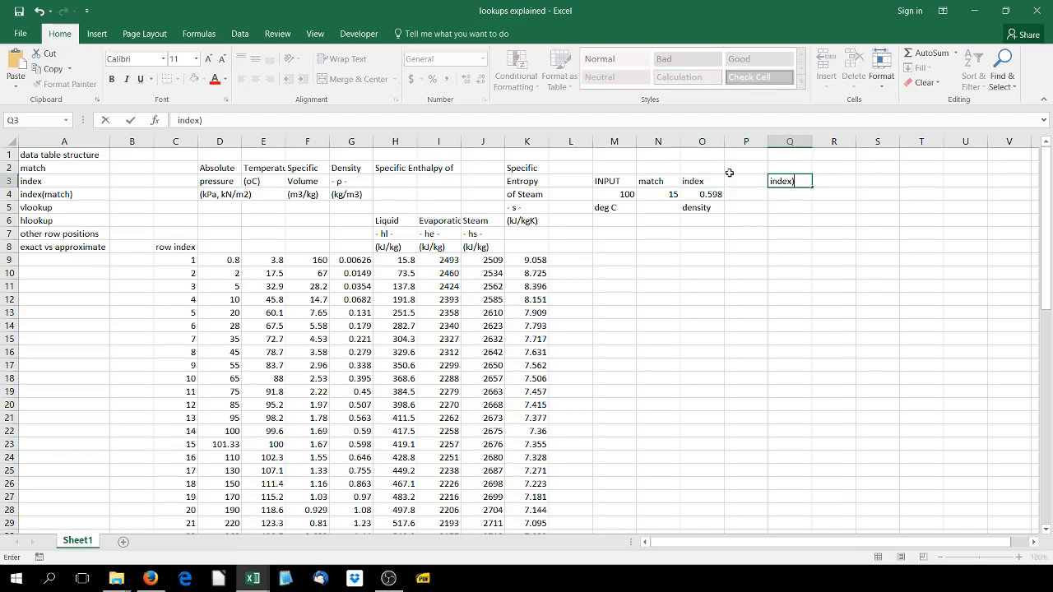
{"action": "type", "text": "(match"}
{"action": "key", "text": "Return"}
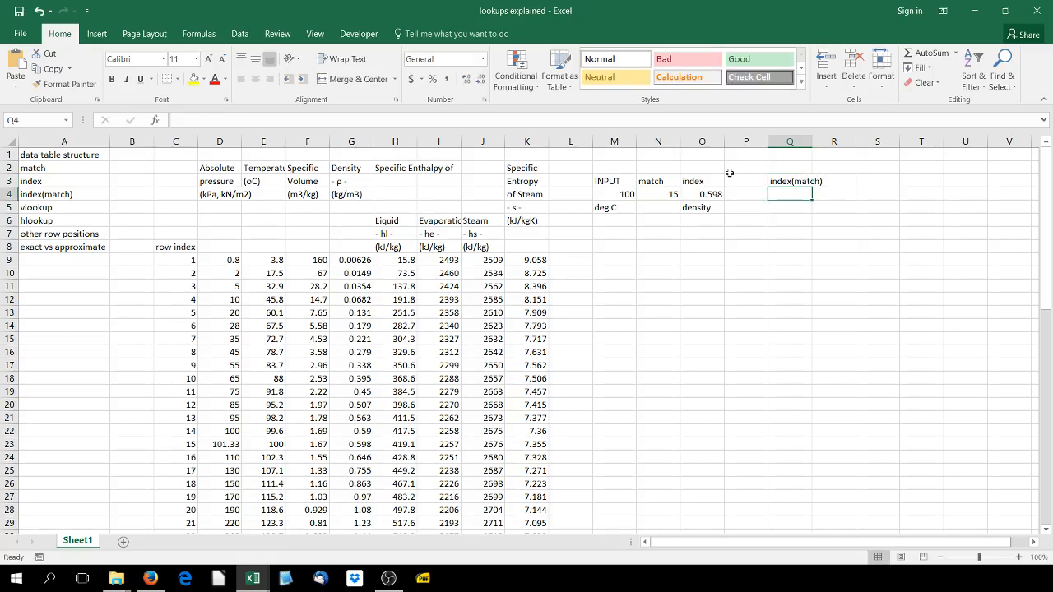
Start an INDEX formula in Q4 with the densities G9:G67 as the array and a nested MATCH as the row number
{"action": "type", "text": "=index("}
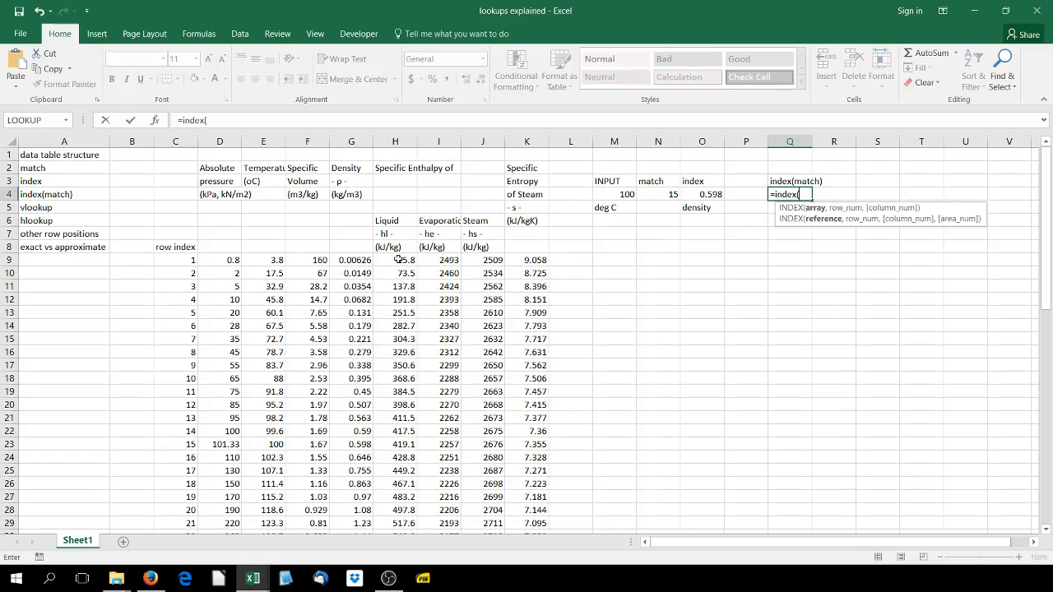
{"action": "left_click_drag", "start_coordinate": [363, 260], "coordinate": [355, 513]}
{"action": "scroll", "coordinate": [758, 172], "scroll_direction": "up", "scroll_amount": 6}
{"action": "scroll", "coordinate": [758, 172], "scroll_direction": "up", "scroll_amount": 7}
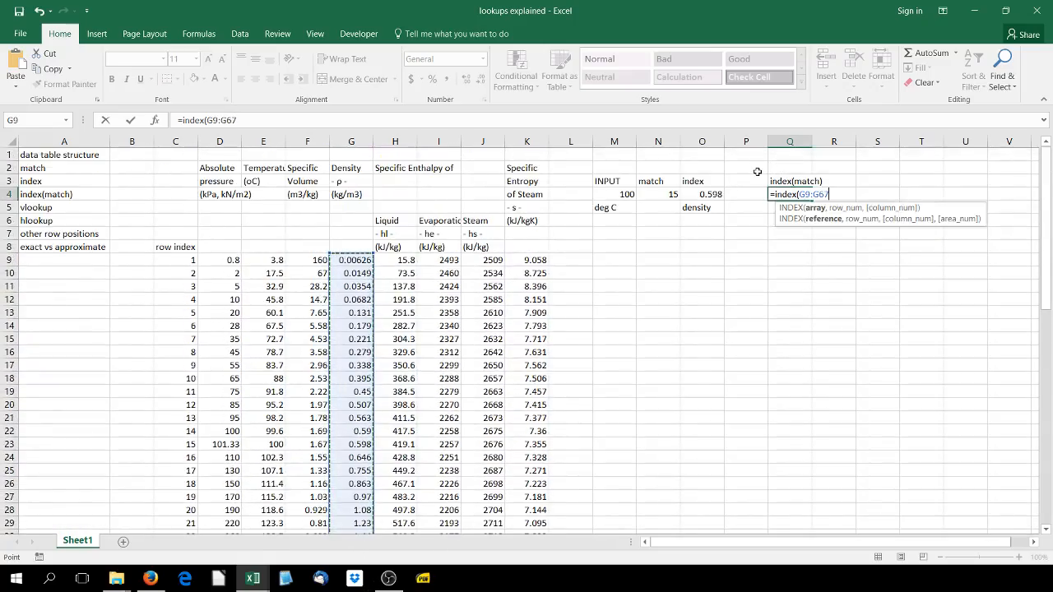
{"action": "type", "text": ", match("}
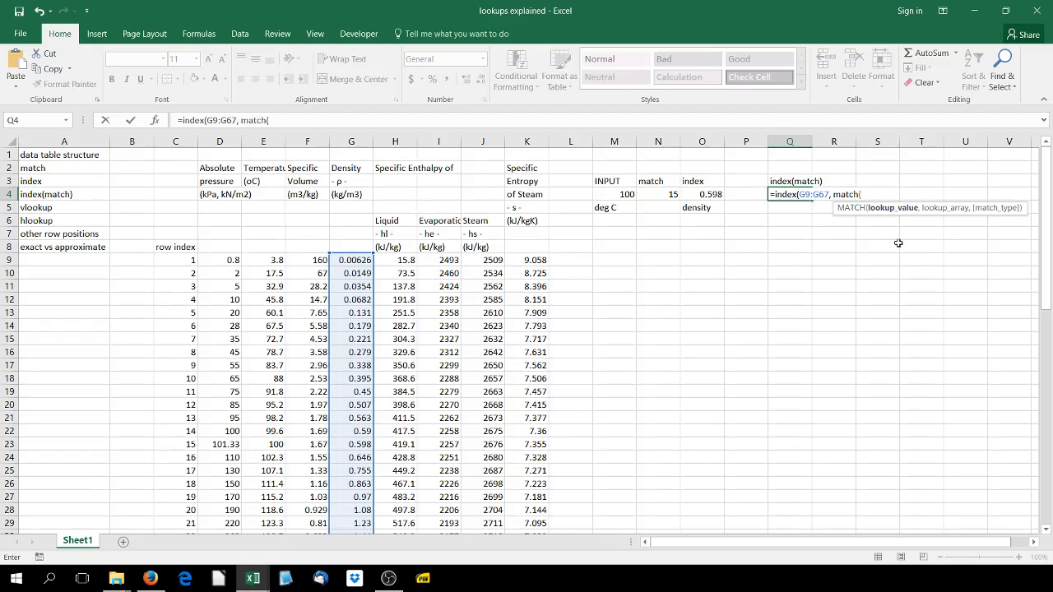
Complete the nested MATCH with lookup value M4, lookup array E9:E67 and match type 0, and label the result density in Q5
{"action": "left_click", "coordinate": [603, 194]}
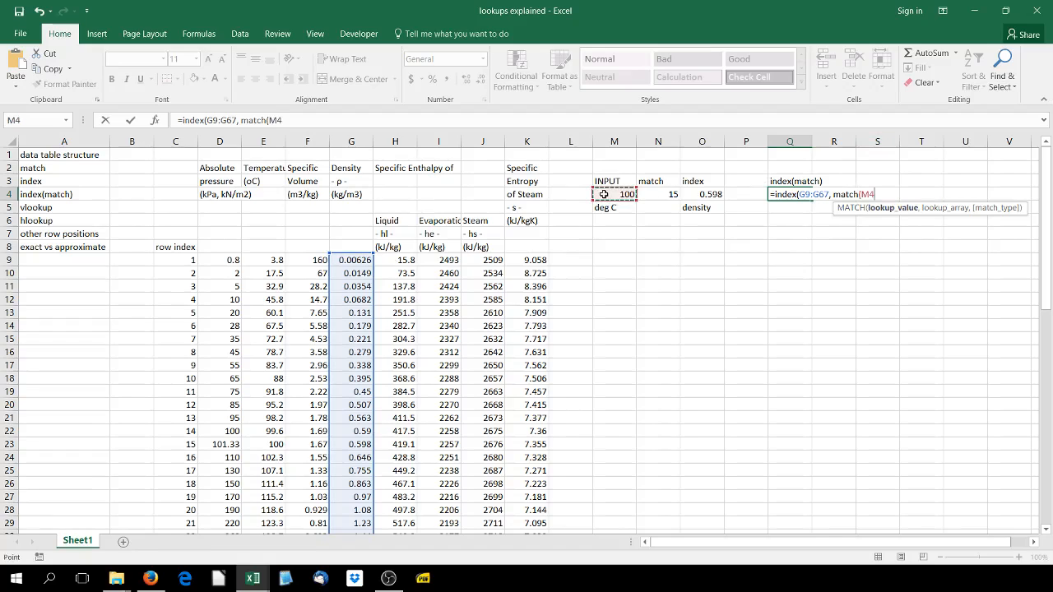
{"action": "type", "text": ","}
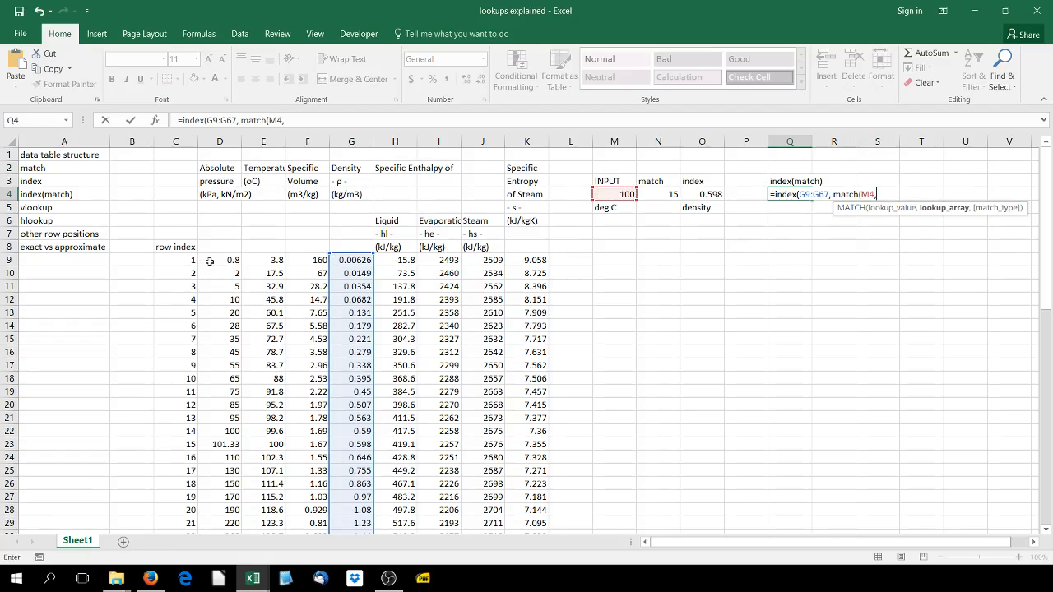
{"action": "left_click_drag", "start_coordinate": [252, 261], "coordinate": [263, 509]}
{"action": "scroll", "coordinate": [802, 240], "scroll_direction": "up", "scroll_amount": 2}
{"action": "scroll", "coordinate": [802, 240], "scroll_direction": "up", "scroll_amount": 11}
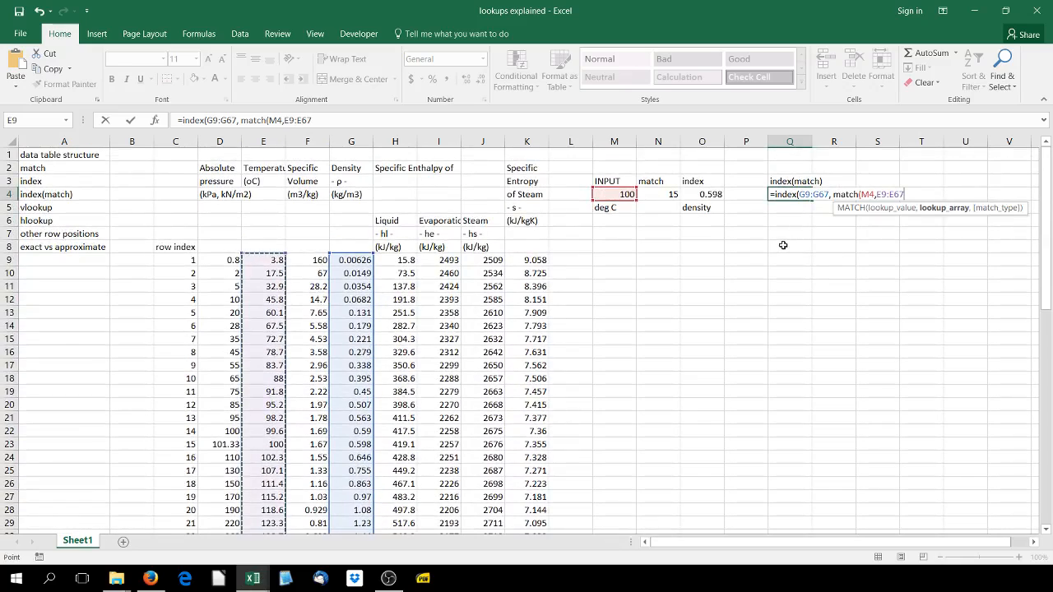
{"action": "type", "text": ",0))"}
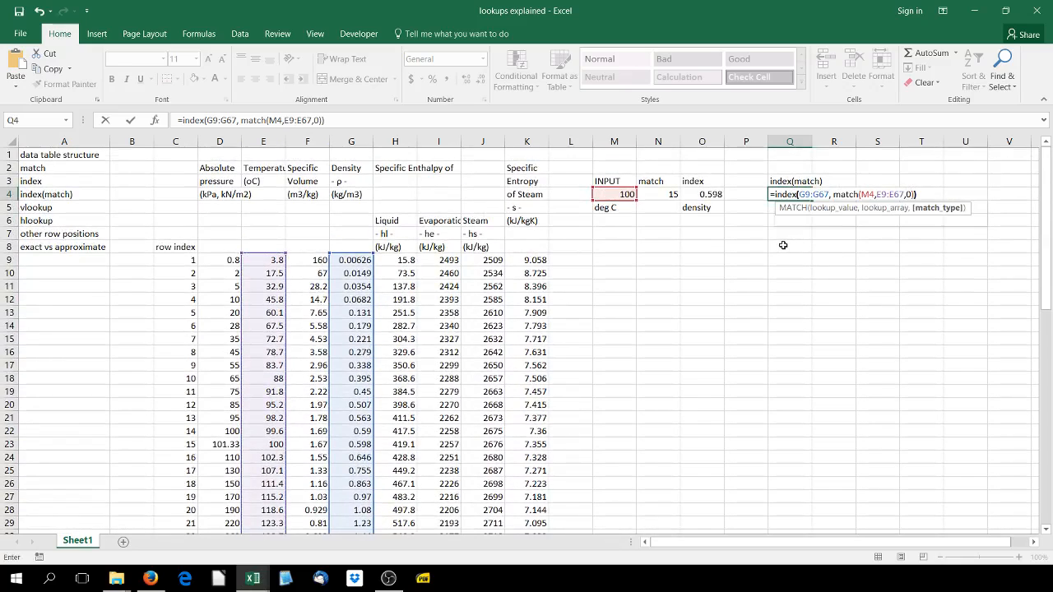
{"action": "key", "text": "Return"}
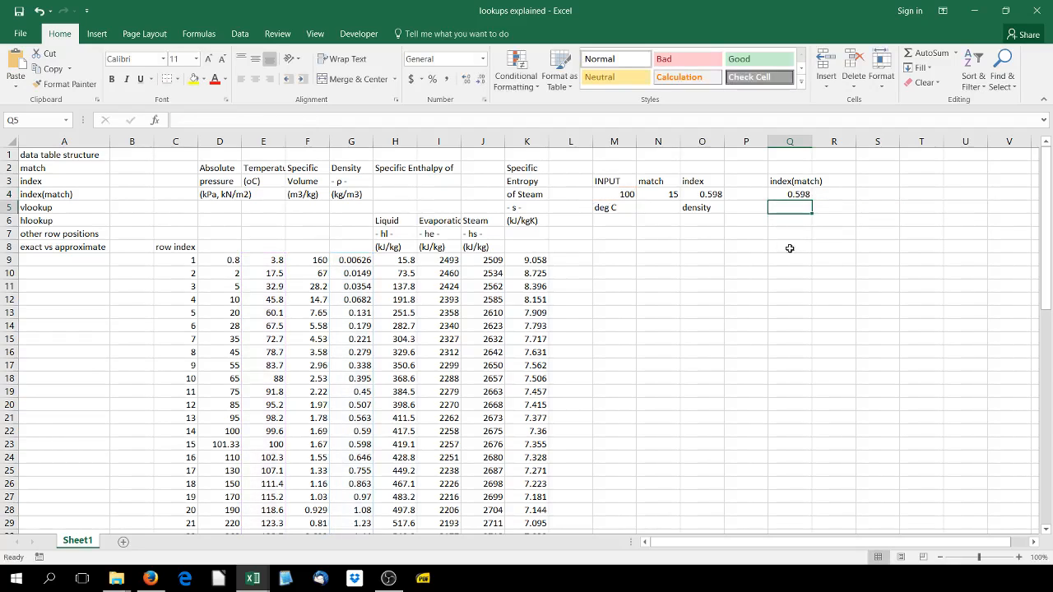
{"action": "type", "text": "denszi"}
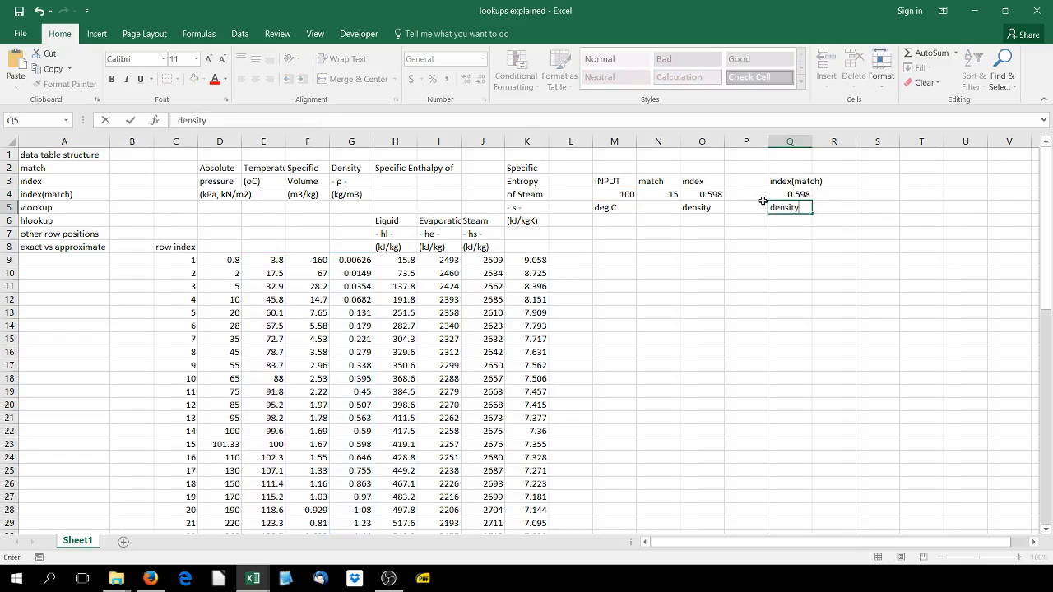
Compare the combined INDEX and MATCH formula in Q4 with the separate INDEX formula in O4
{"action": "left_click", "coordinate": [790, 194]}
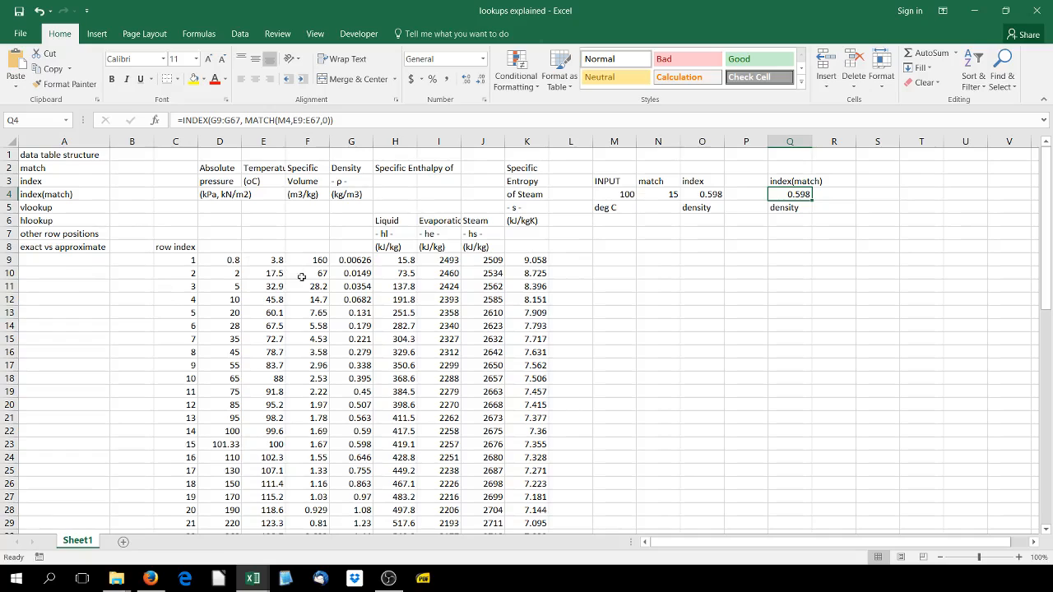
{"action": "left_click", "coordinate": [693, 193]}
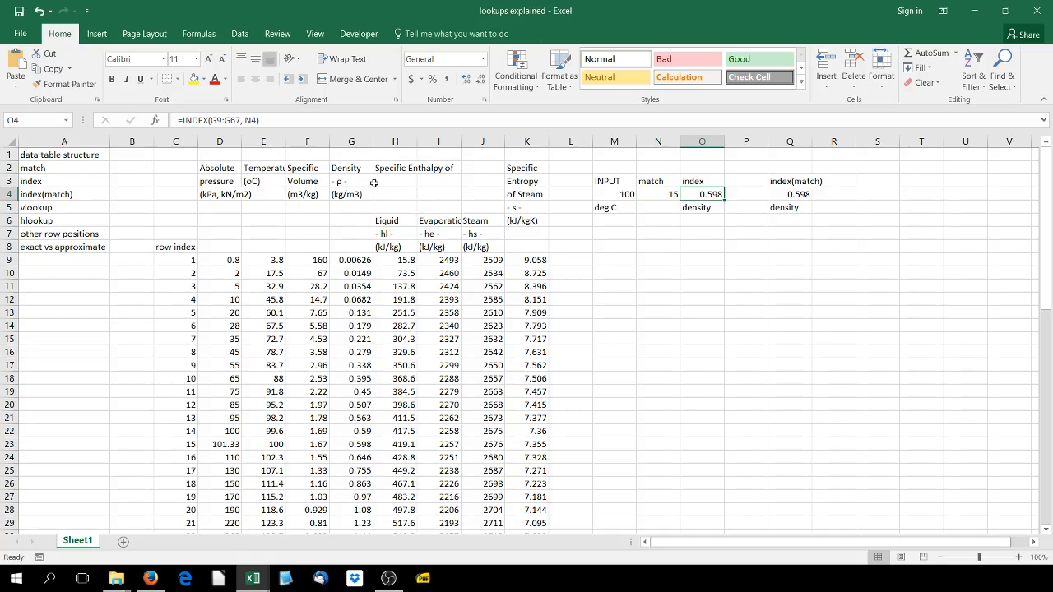
{"action": "double_click", "coordinate": [695, 197]}
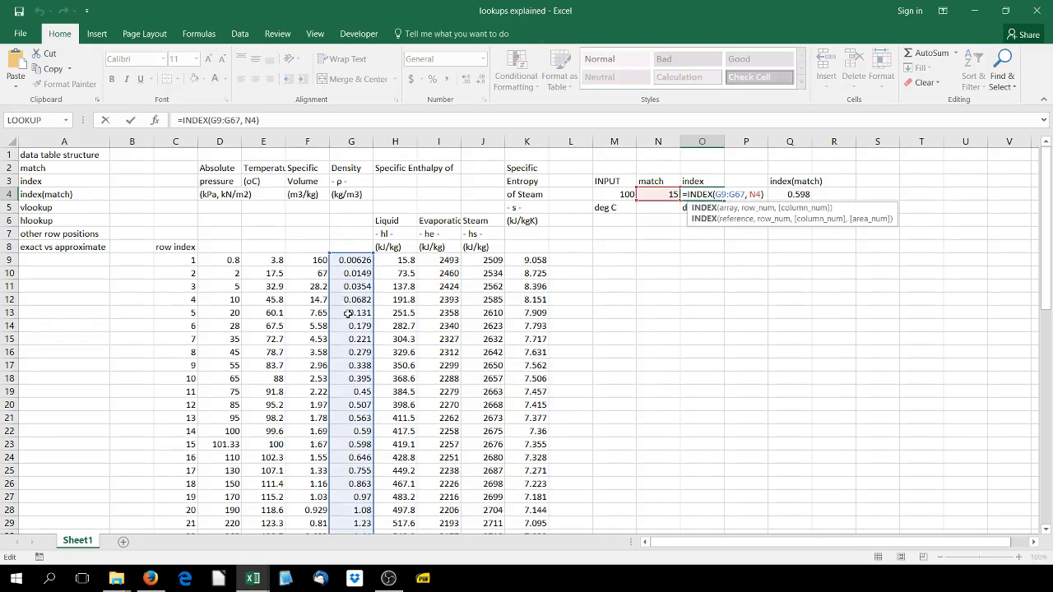
{"action": "key", "text": "Return"}
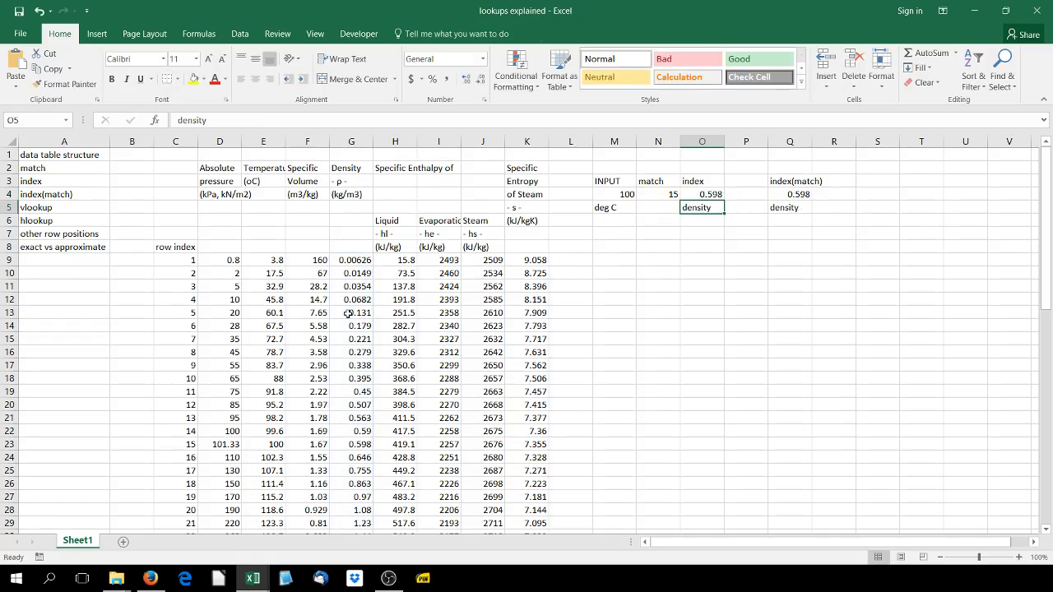
Enter the heading vlookup in R3
{"action": "left_click", "coordinate": [848, 181]}
{"action": "type", "text": "vlookup"}
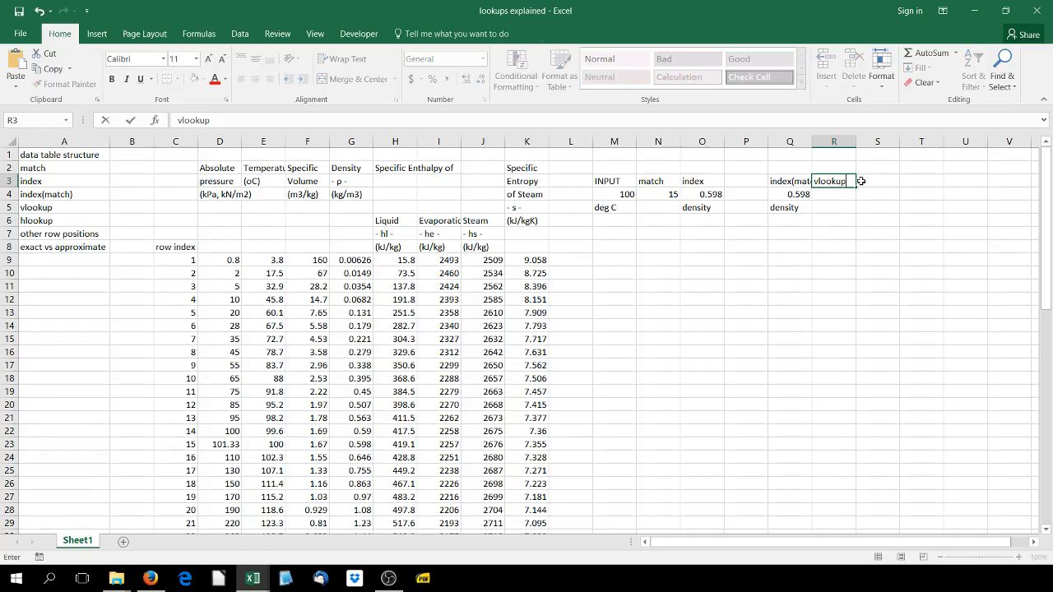
{"action": "key", "text": "Return"}
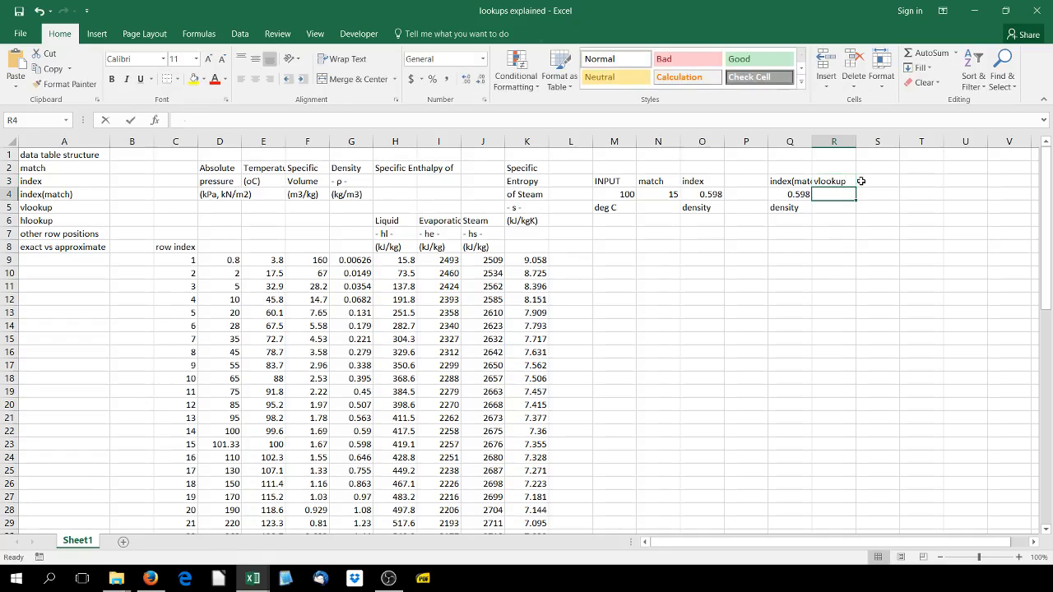
Start a VLOOKUP formula in R4 with the input temperature M4 as the lookup value
{"action": "type", "text": "=vo"}
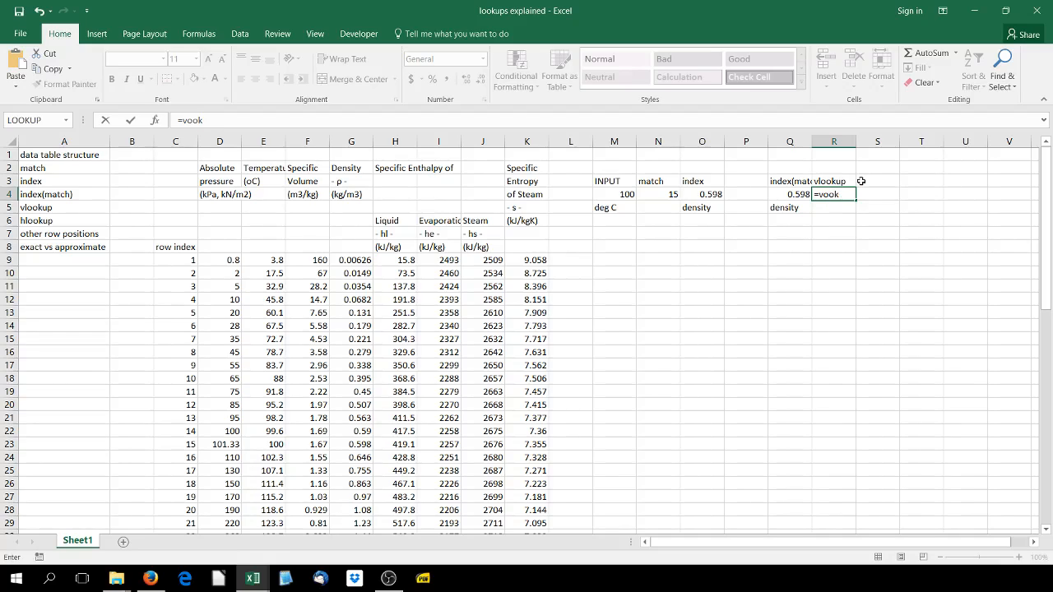
{"action": "type", "text": "ok"}
{"action": "key", "text": "BackSpace"}
{"action": "key", "text": "BackSpace"}
{"action": "key", "text": "BackSpace"}
{"action": "type", "text": "l"}
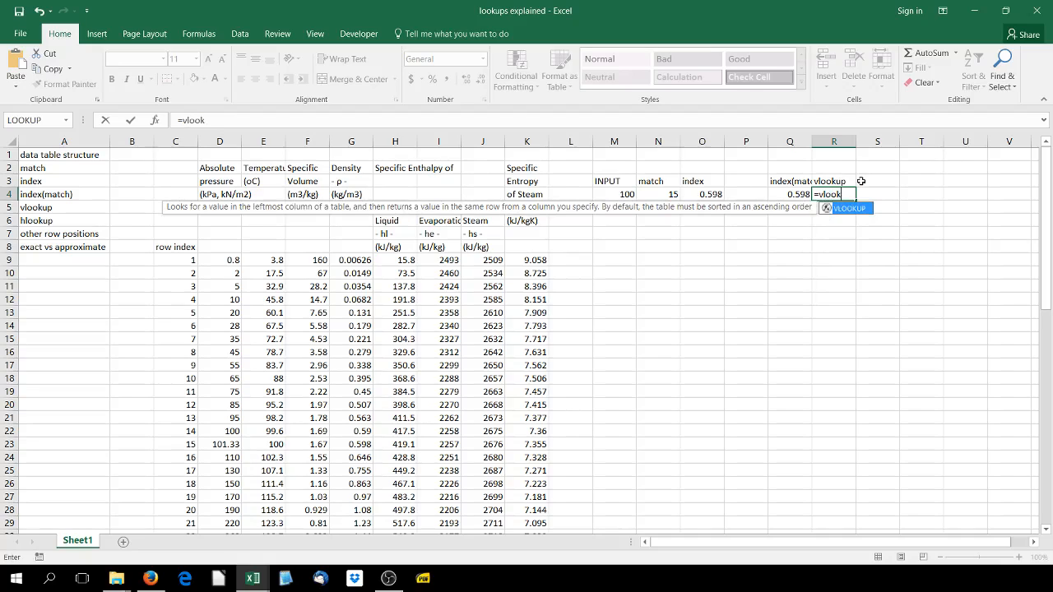
{"action": "type", "text": "p("}
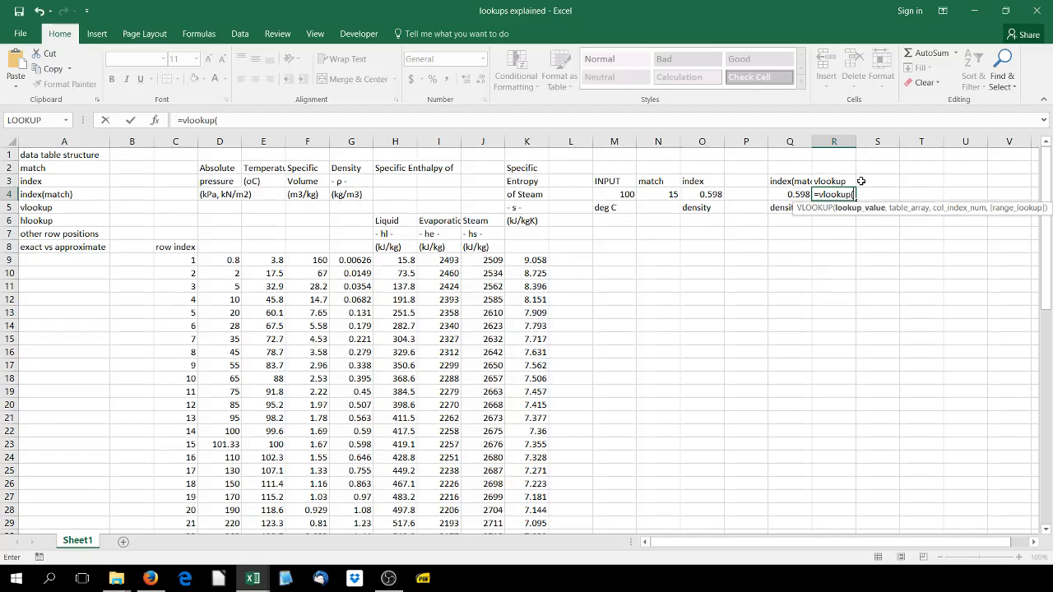
{"action": "left_click", "coordinate": [606, 200]}
{"action": "type", "text": ","}
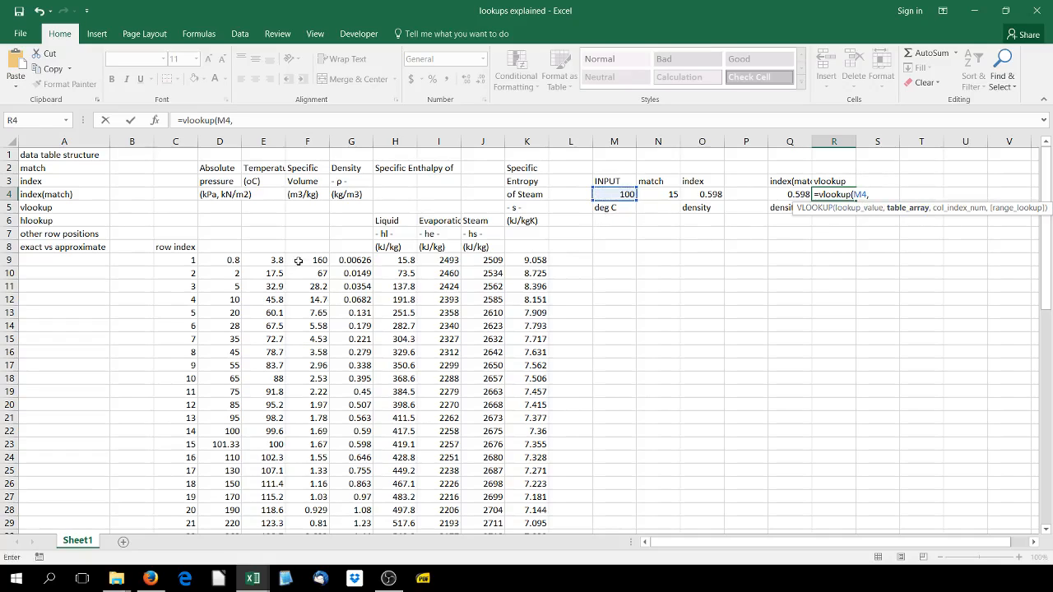
Set the VLOOKUP table array to E9:K67, starting at the temperature column, and the column index to 3
{"action": "left_click_drag", "start_coordinate": [309, 258], "coordinate": [517, 590]}
{"action": "scroll", "coordinate": [512, 380], "scroll_direction": "up", "scroll_amount": 12}
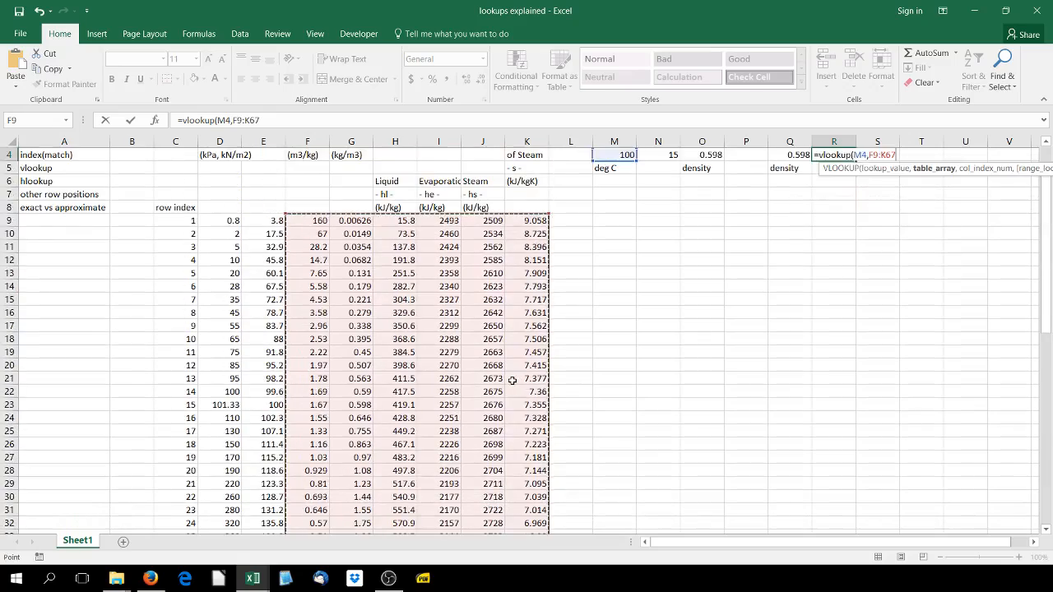
{"action": "scroll", "coordinate": [512, 380], "scroll_direction": "up", "scroll_amount": 1}
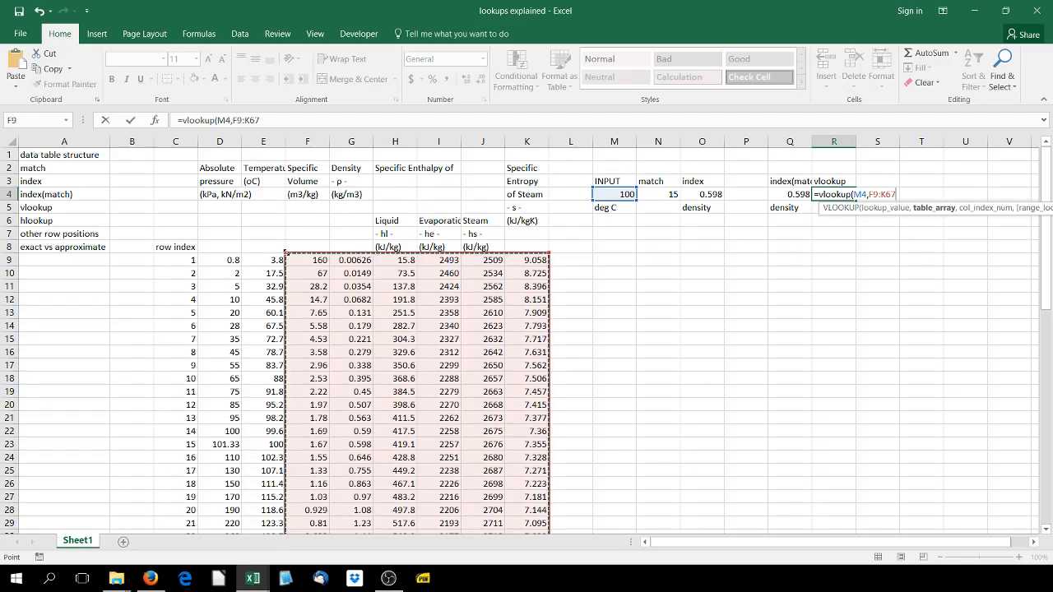
{"action": "left_click_drag", "start_coordinate": [286, 252], "coordinate": [248, 254]}
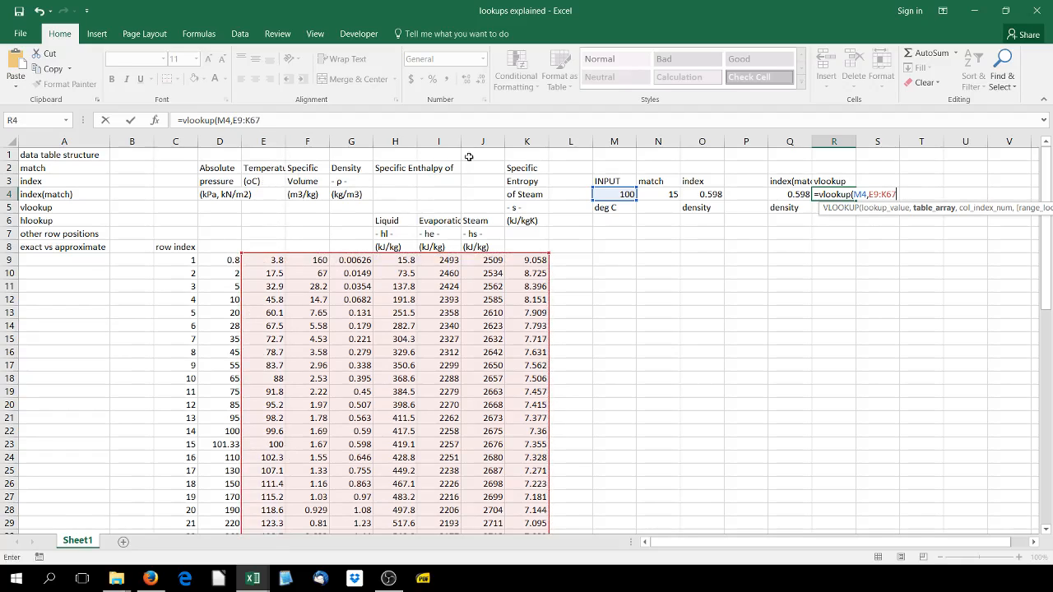
{"action": "type", "text": ",3"}
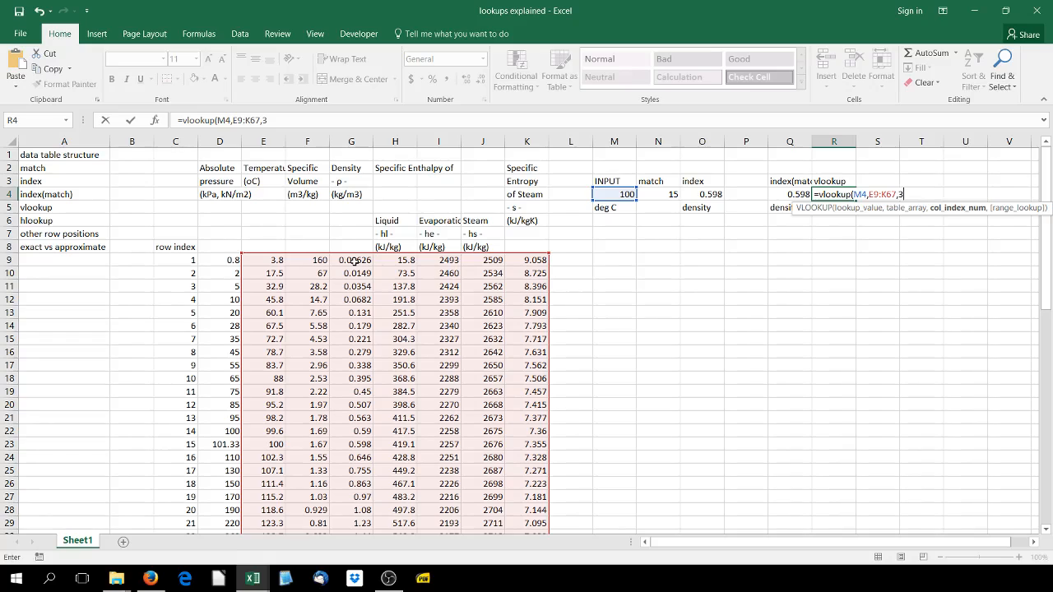
{"action": "type", "text": ","}
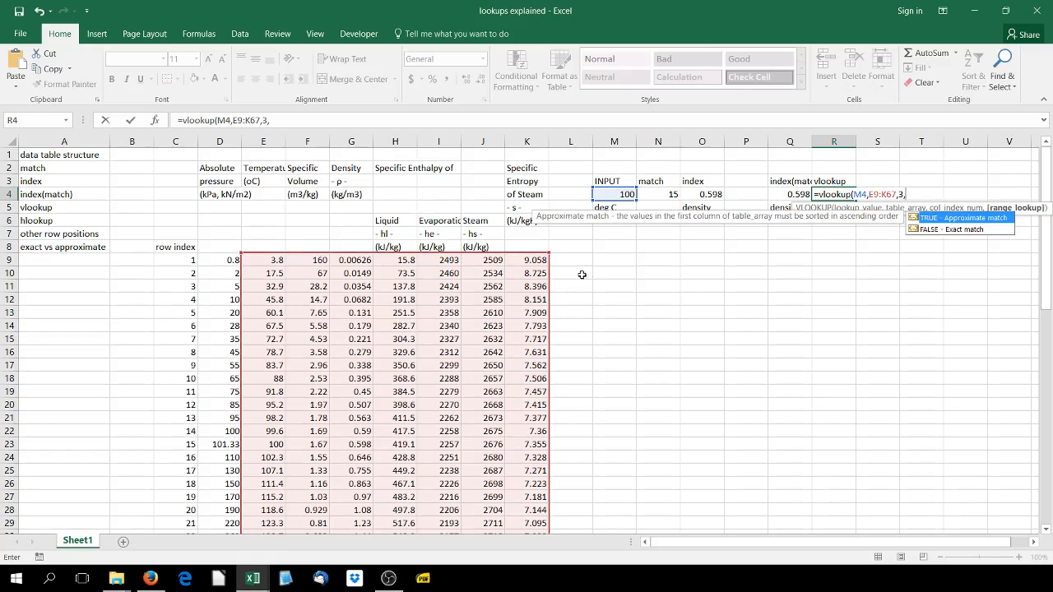
Complete the VLOOKUP in R4 with 0 as the range lookup for an exact match
{"action": "left_click", "coordinate": [970, 230]}
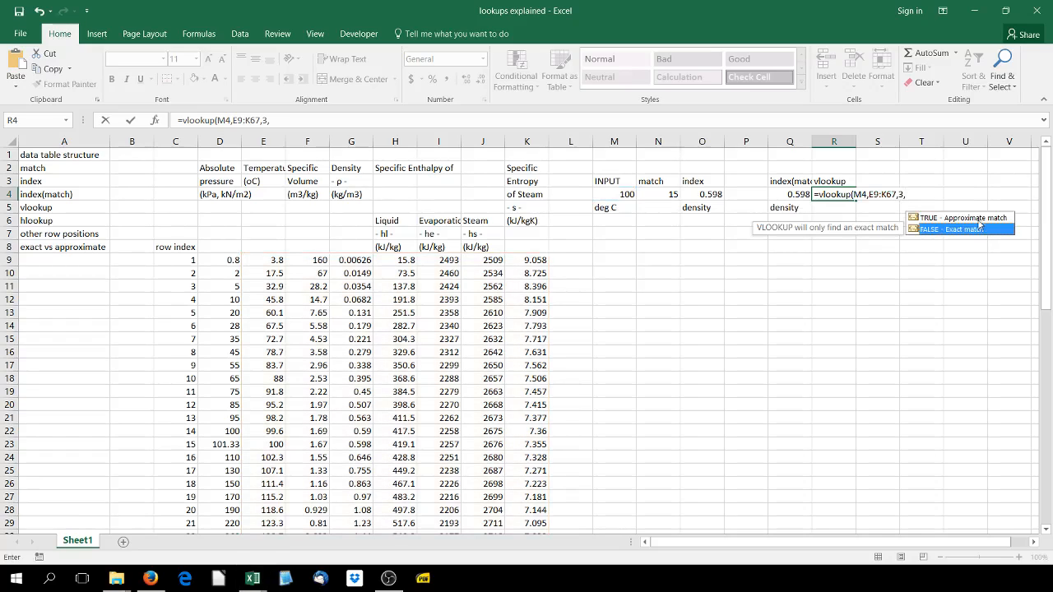
{"action": "left_click", "coordinate": [978, 220]}
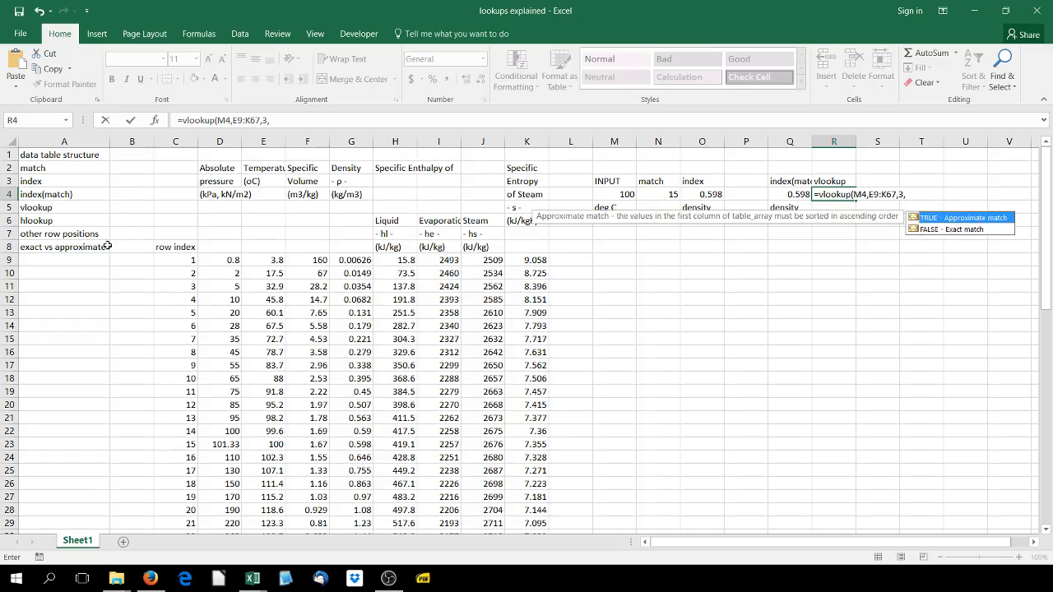
{"action": "double_click", "coordinate": [960, 229]}
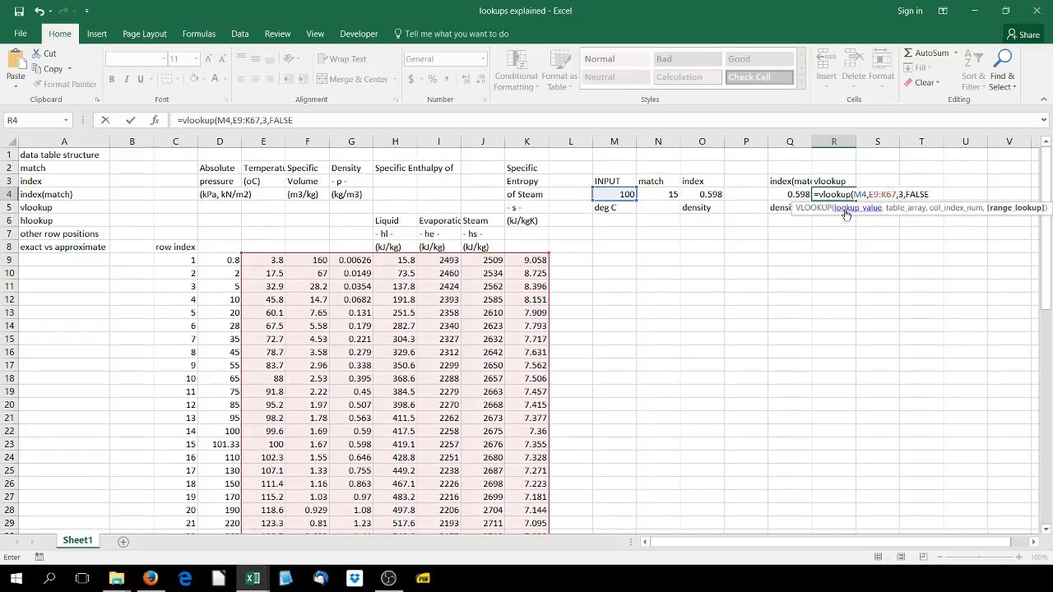
{"action": "double_click", "coordinate": [914, 194]}
{"action": "type", "text": "0"}
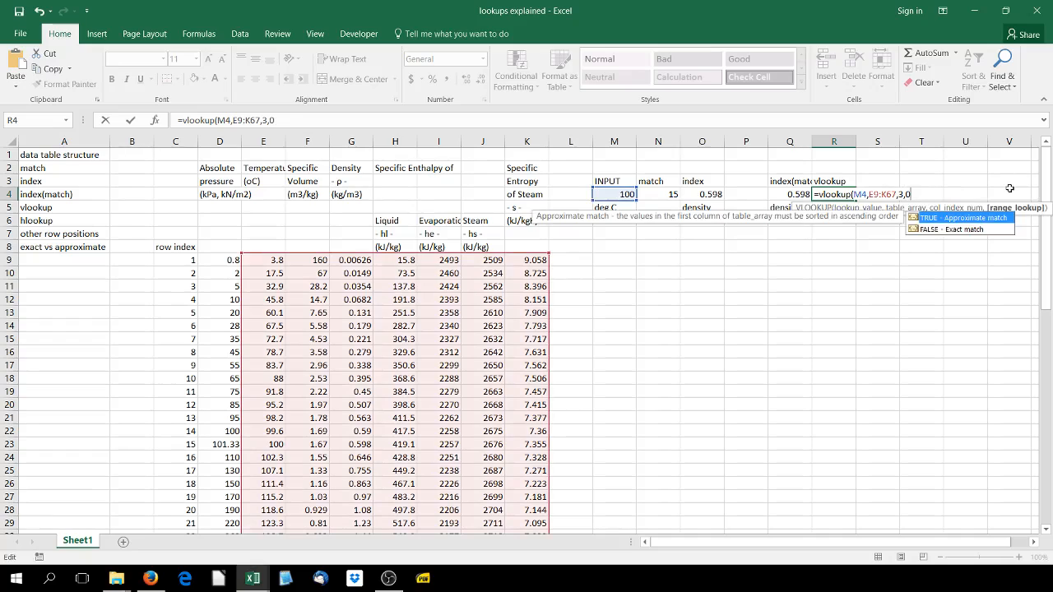
{"action": "type", "text": ")"}
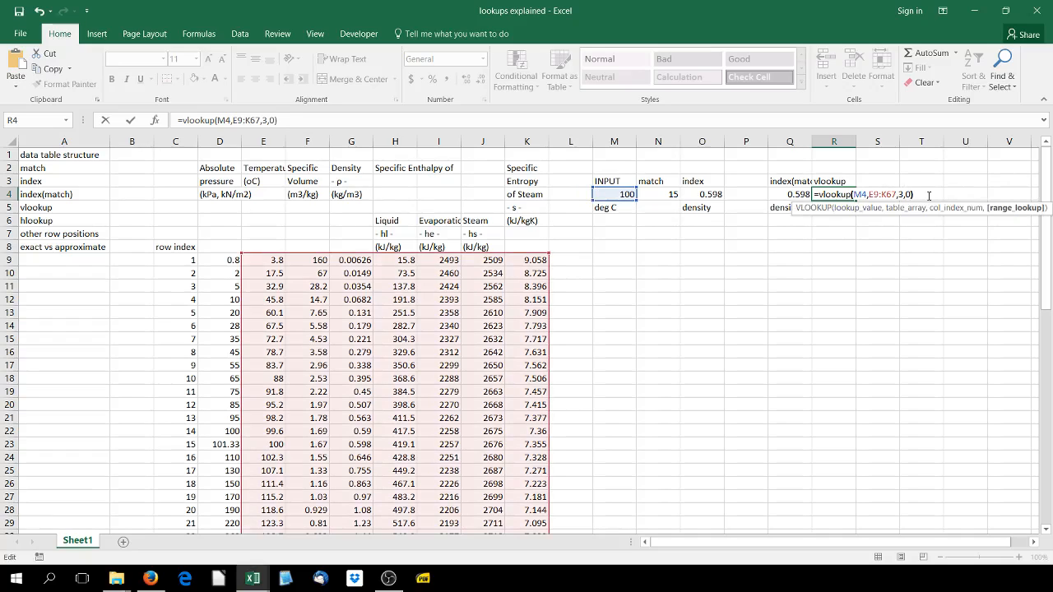
{"action": "key", "text": "Return"}
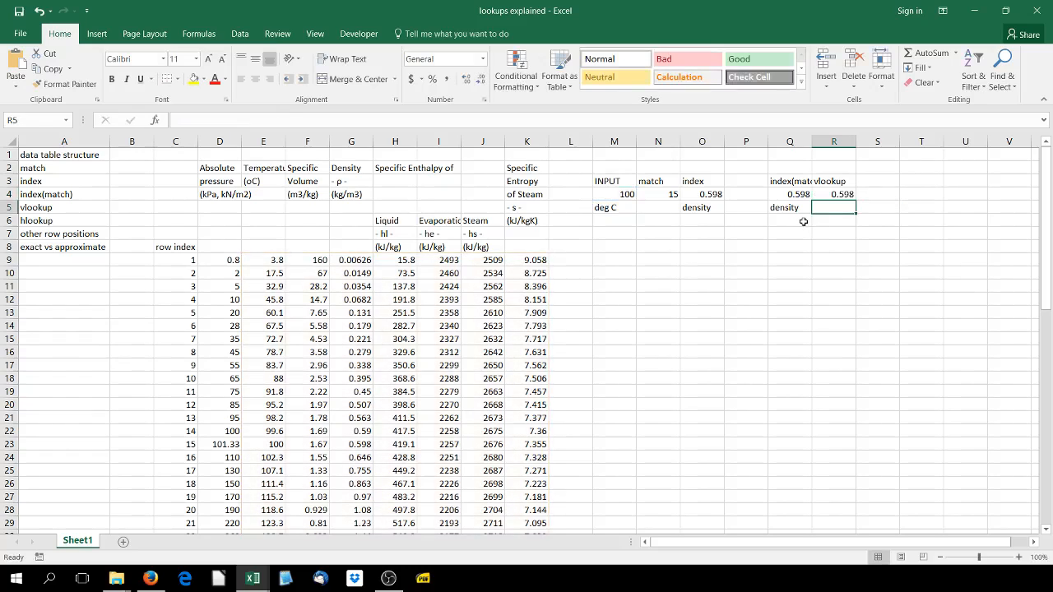
Label the VLOOKUP result density in R5 and review the combined INDEX and MATCH formula in Q4
{"action": "type", "text": "desn"}
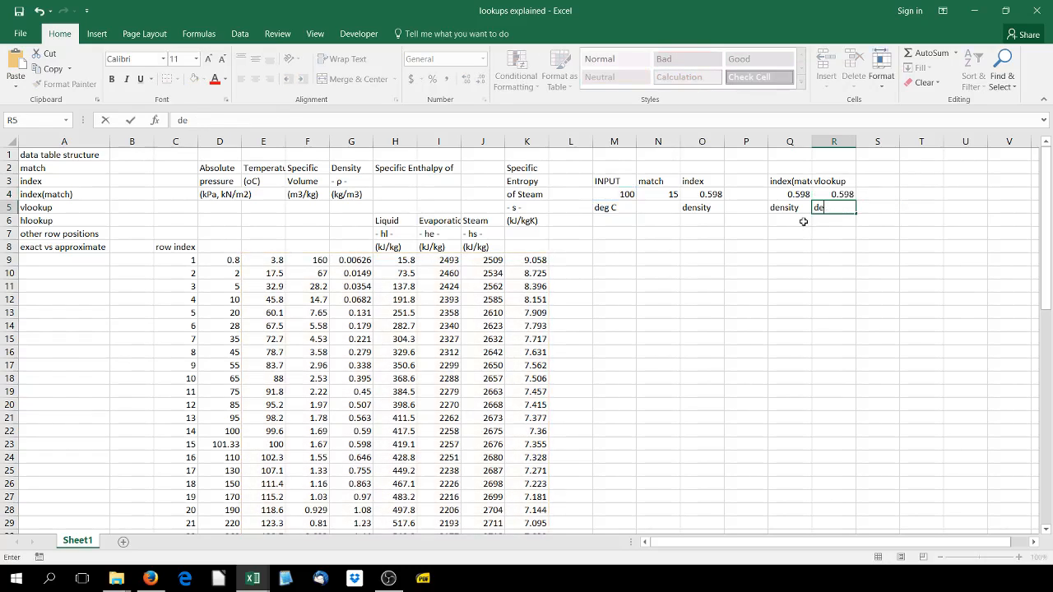
{"action": "key", "text": "Return"}
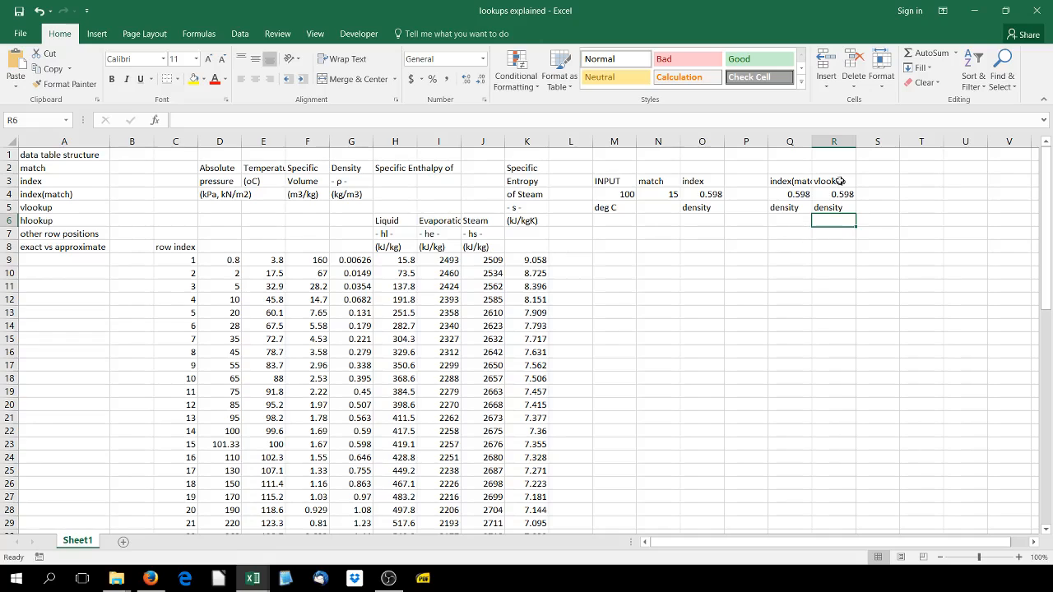
{"action": "double_click", "coordinate": [798, 196]}
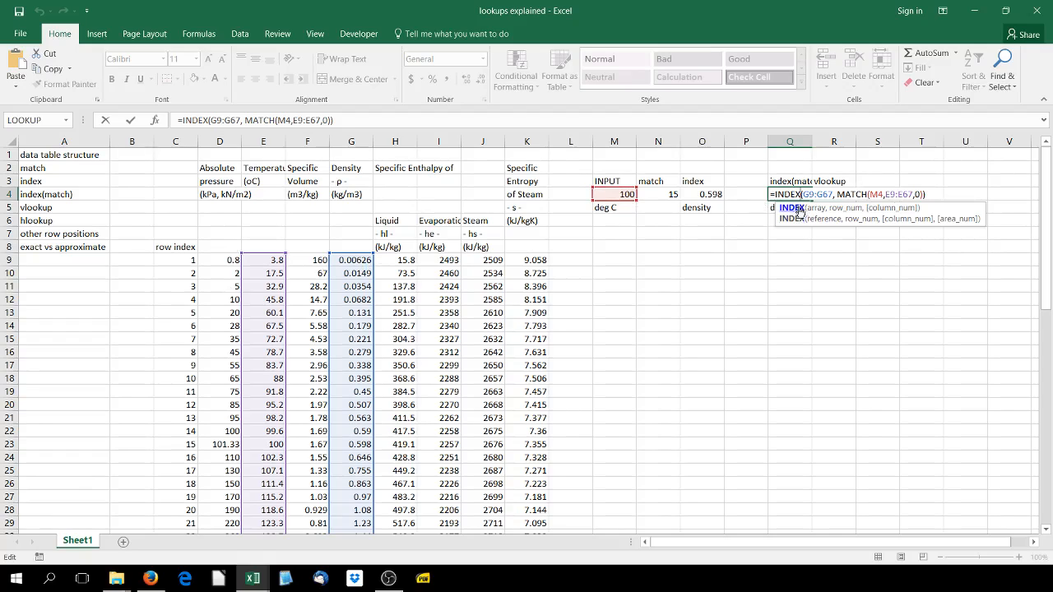
{"action": "left_click", "coordinate": [132, 121]}
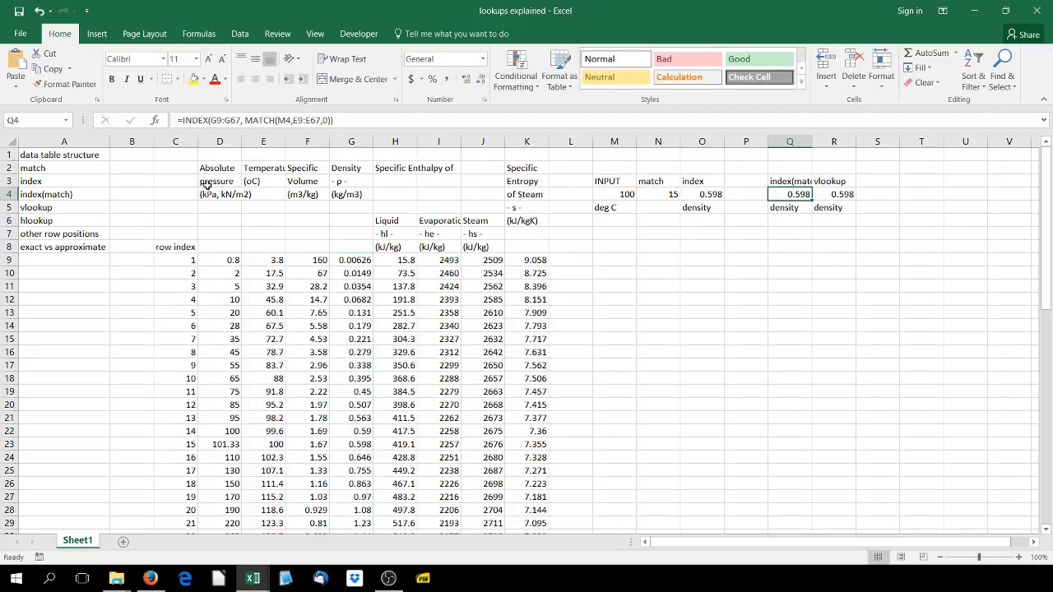
Copy the whole steam table with its headings, D2:K67, and paste it transposed at P8
{"action": "left_click_drag", "start_coordinate": [233, 164], "coordinate": [516, 496]}
{"action": "right_click", "coordinate": [245, 208]}
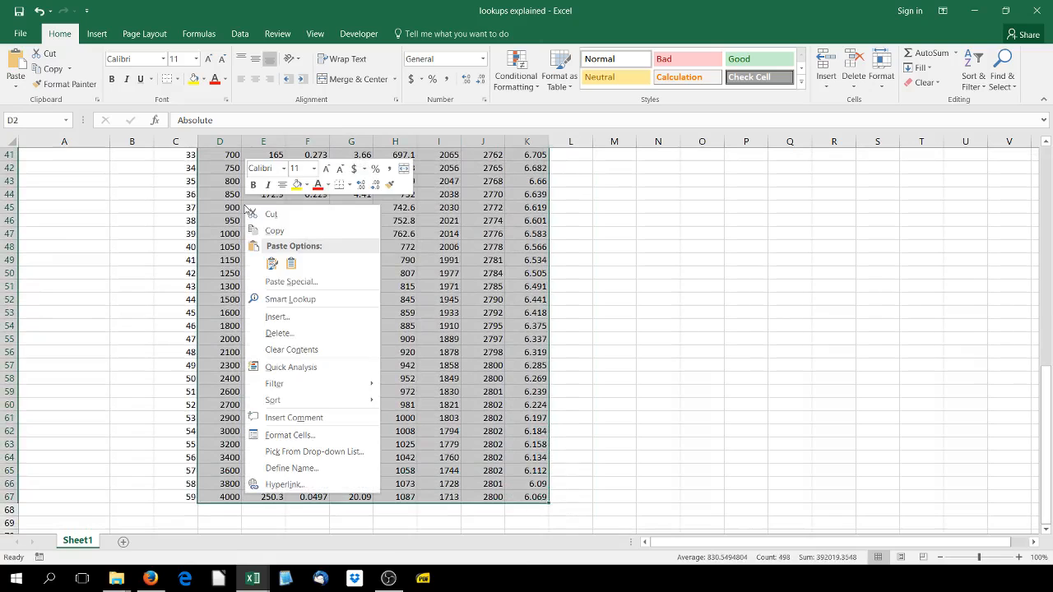
{"action": "scroll", "coordinate": [286, 285], "scroll_direction": "up", "scroll_amount": 1}
{"action": "left_click", "coordinate": [274, 231]}
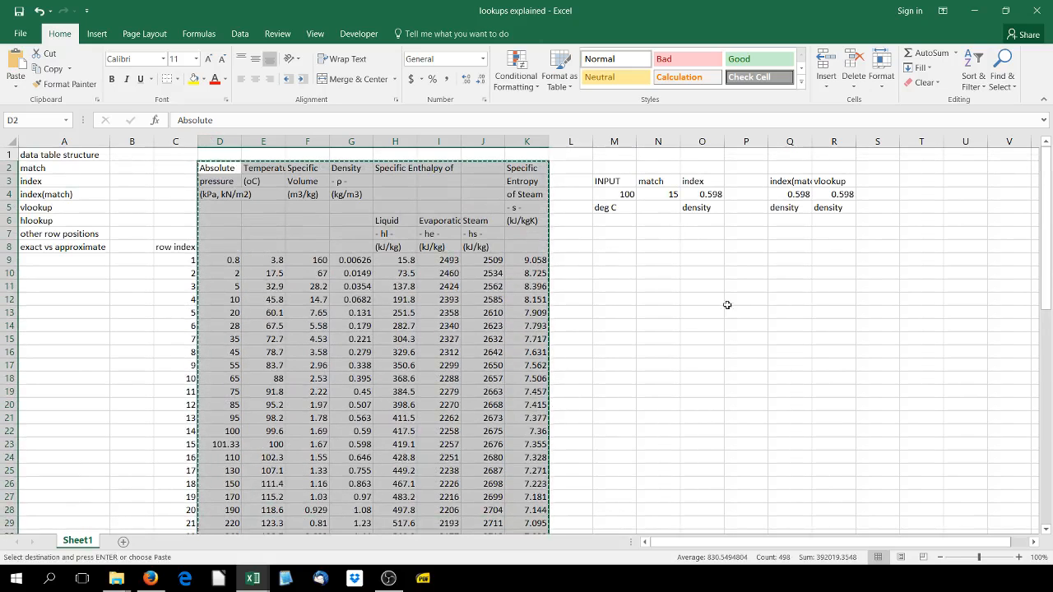
{"action": "left_click", "coordinate": [618, 255]}
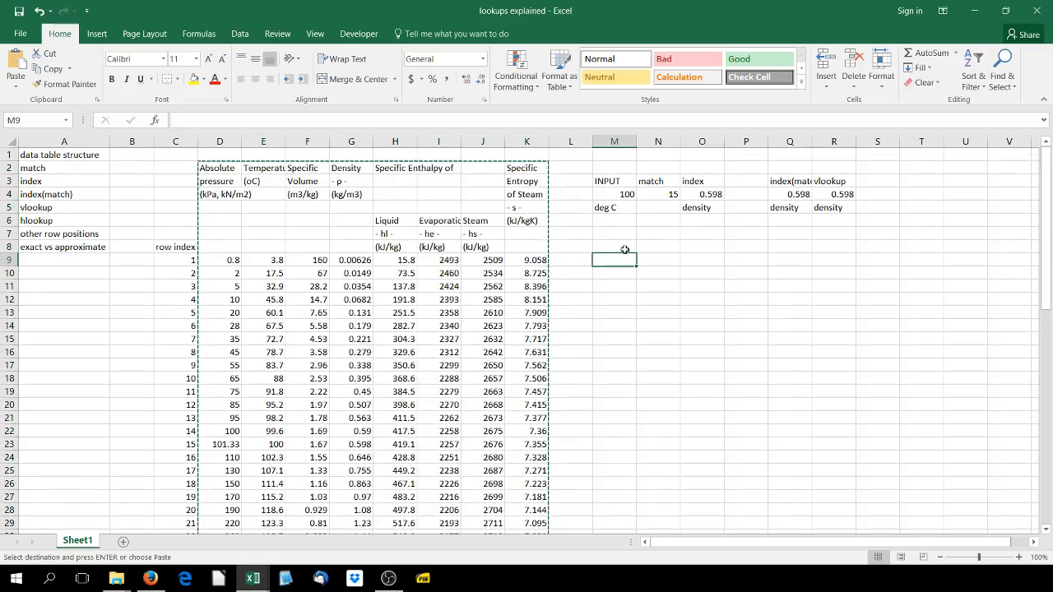
{"action": "left_click", "coordinate": [610, 247]}
{"action": "left_click", "coordinate": [744, 251]}
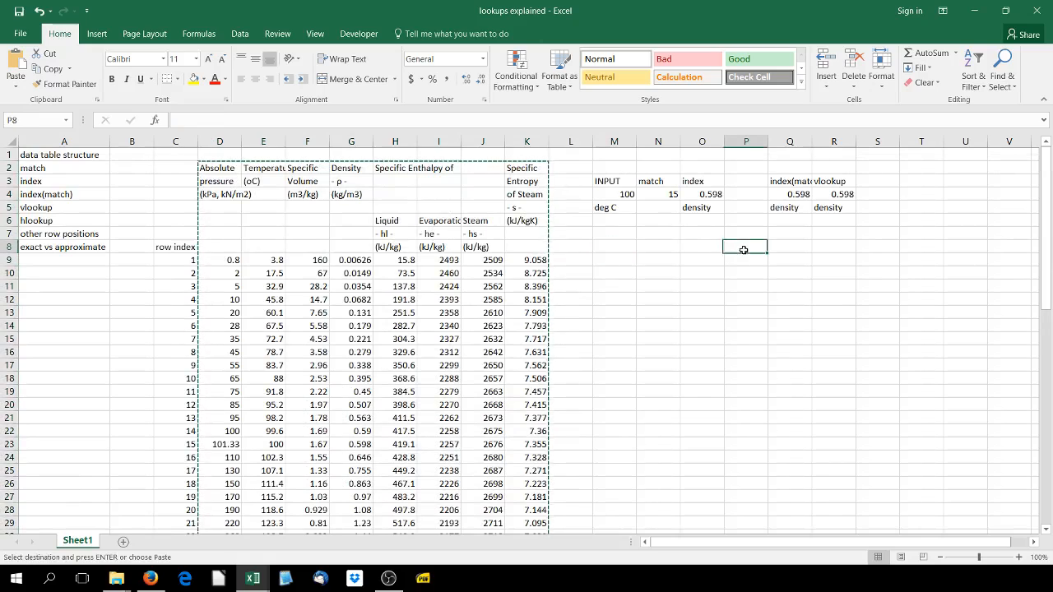
{"action": "right_click", "coordinate": [745, 253]}
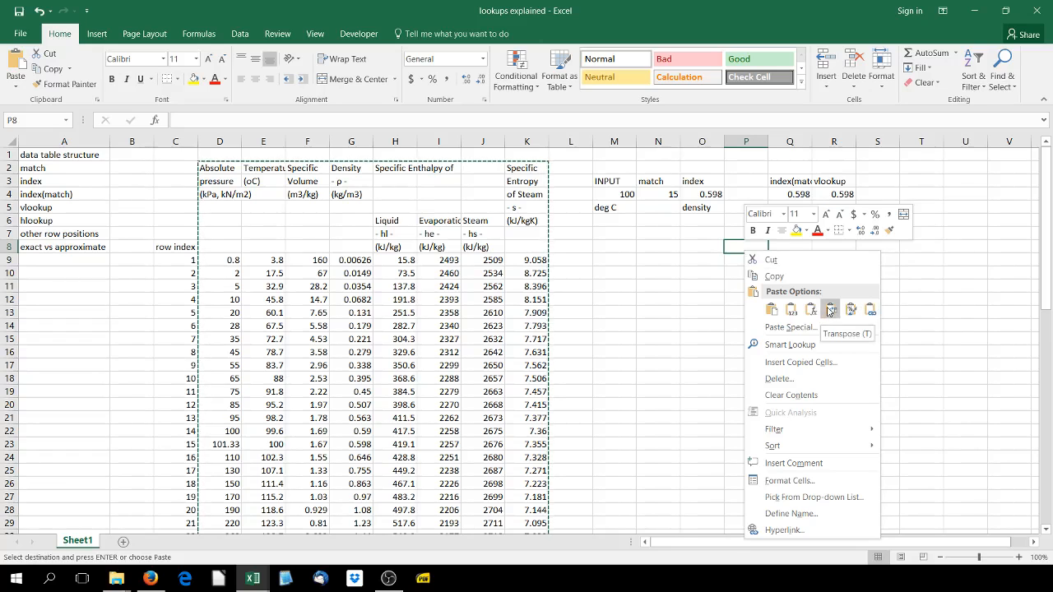
{"action": "left_click", "coordinate": [831, 310]}
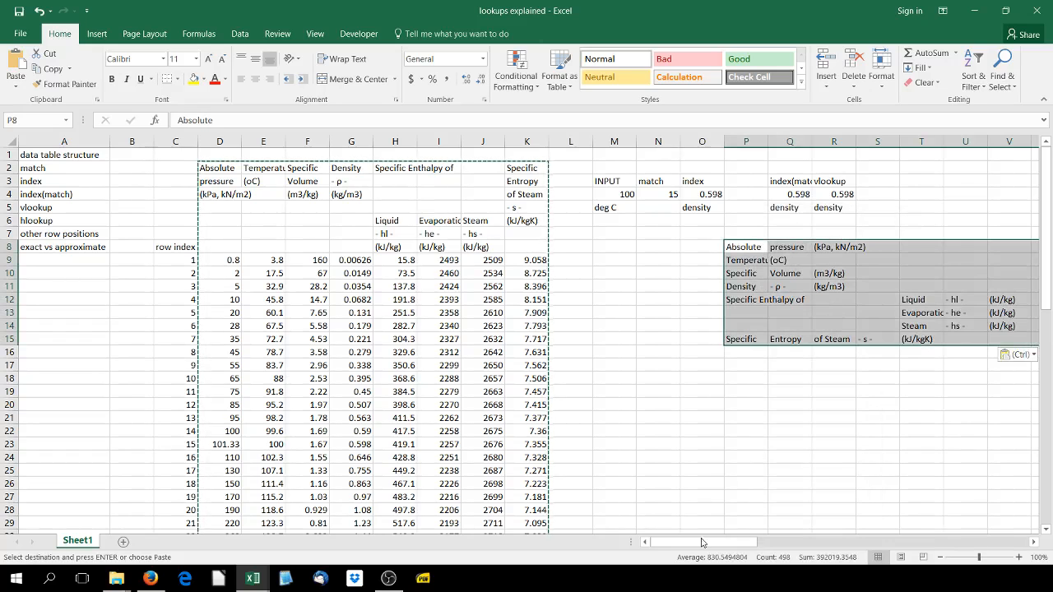
Enter the heading hlookup in R18, below the transposed steam table
{"action": "left_click_drag", "start_coordinate": [698, 542], "coordinate": [741, 541]}
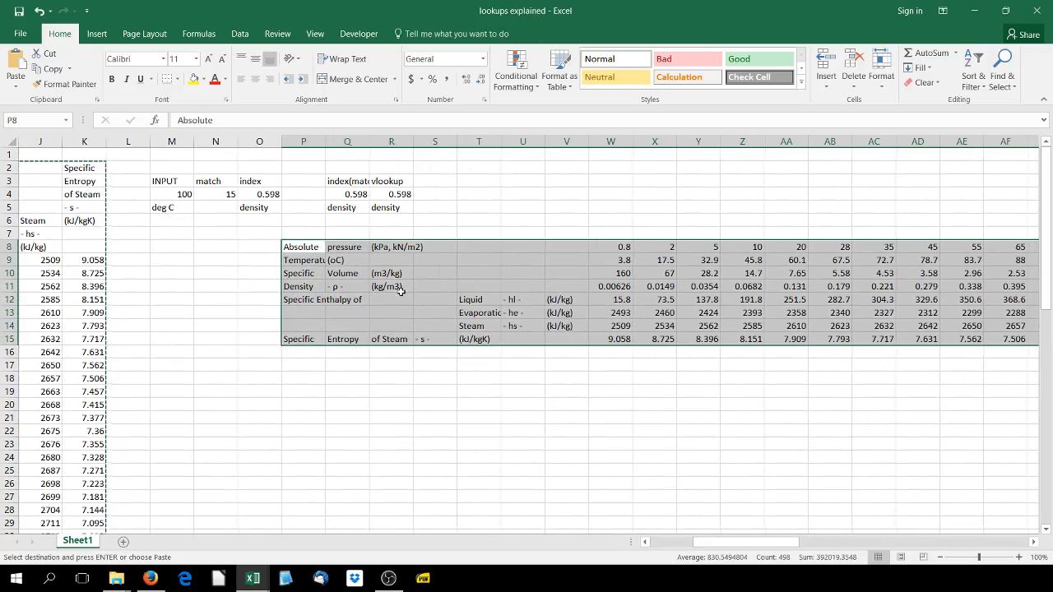
{"action": "key", "text": "Down"}
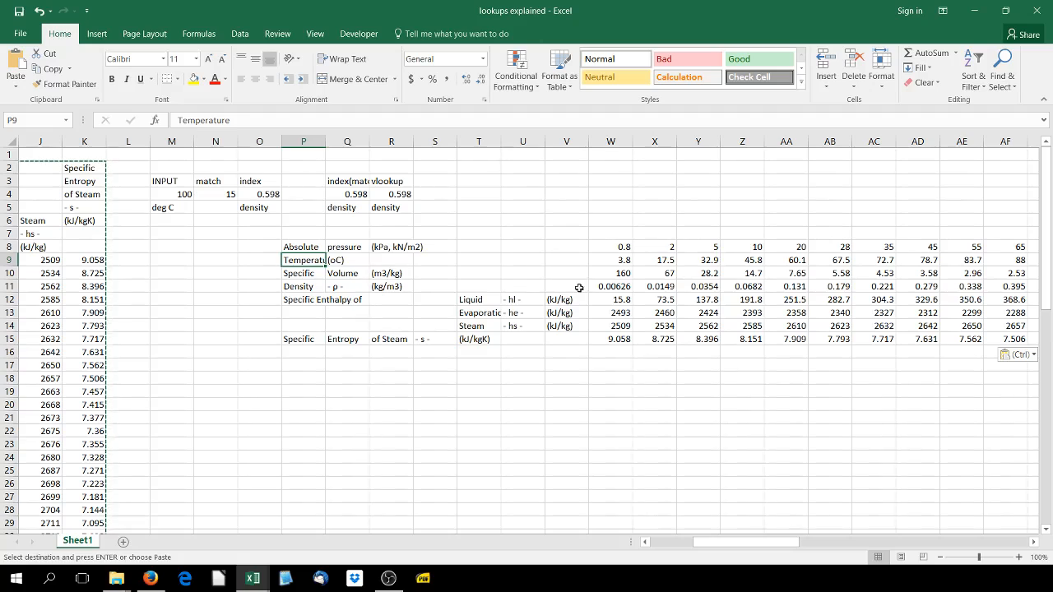
{"action": "left_click", "coordinate": [349, 366]}
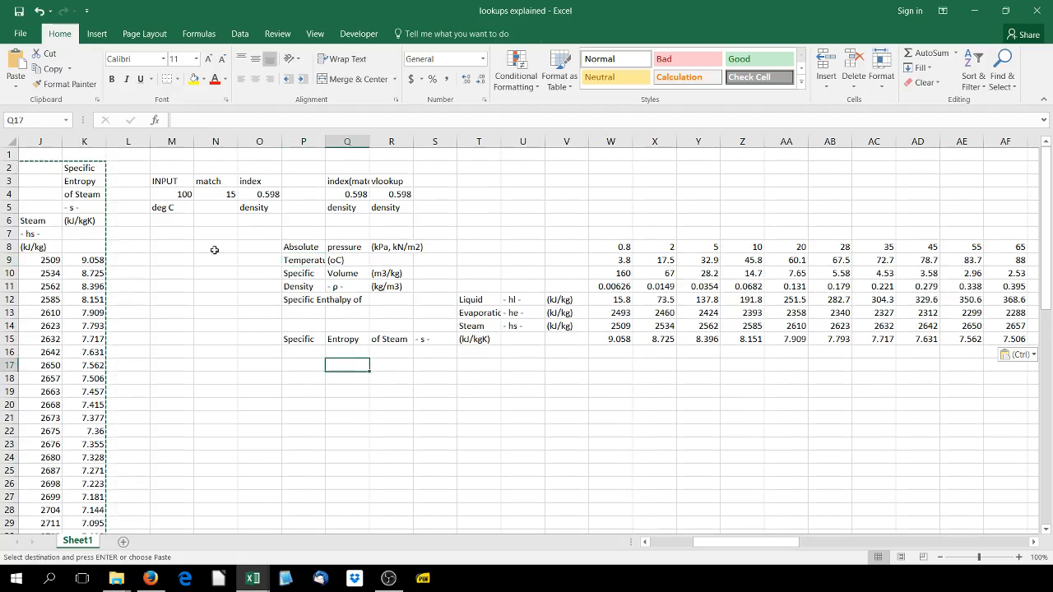
{"action": "left_click", "coordinate": [398, 179]}
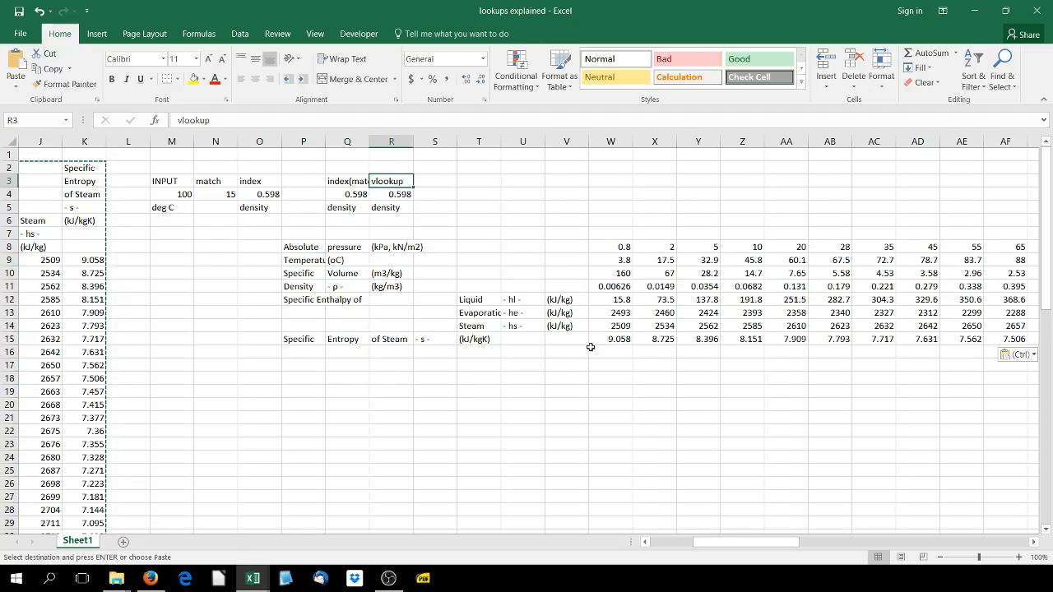
{"action": "left_click", "coordinate": [391, 359]}
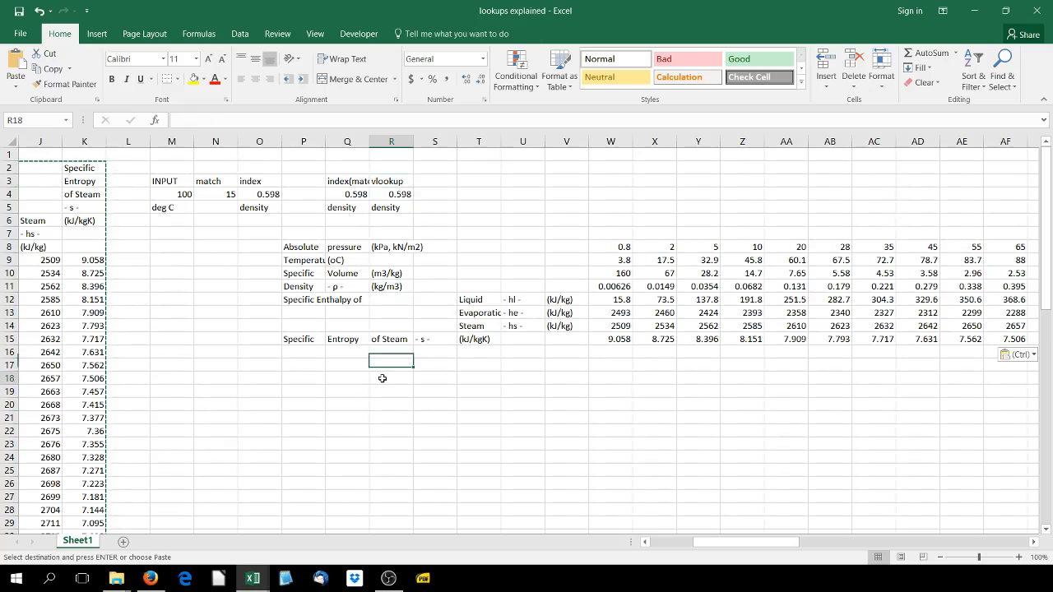
{"action": "left_click", "coordinate": [383, 378]}
{"action": "type", "text": "hoo"}
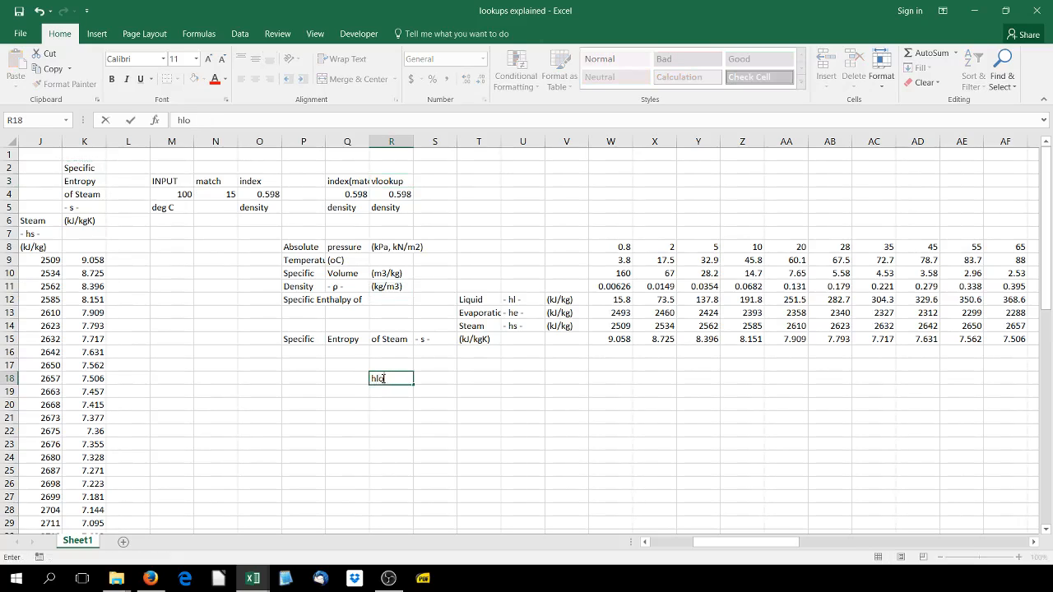
{"action": "key", "text": "Return"}
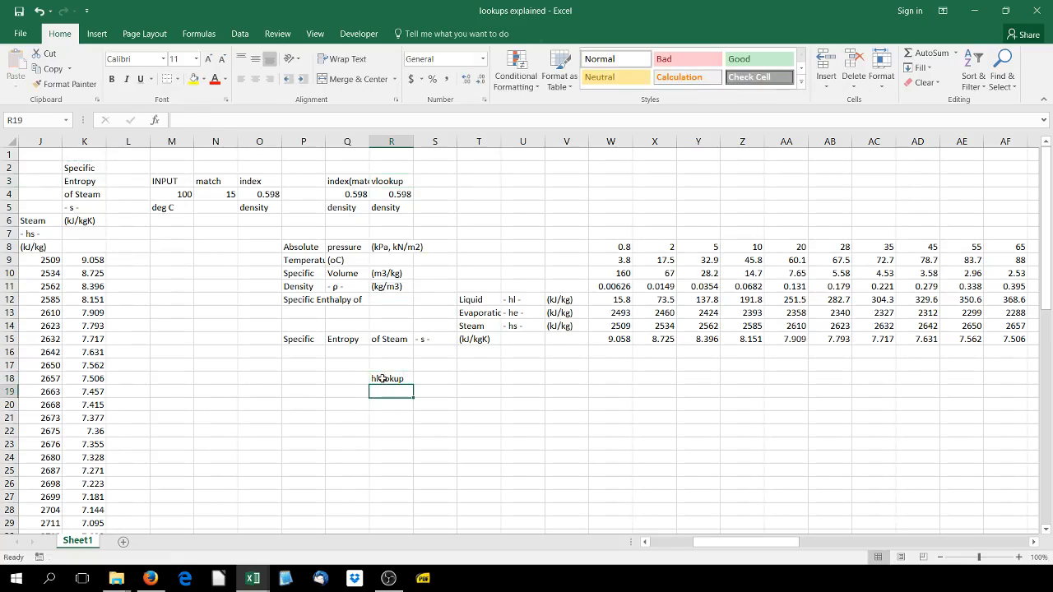
Start an HLOOKUP formula in R19 with M4 as the lookup value and W9:CC15 as the table array
{"action": "type", "text": "=hlook"}
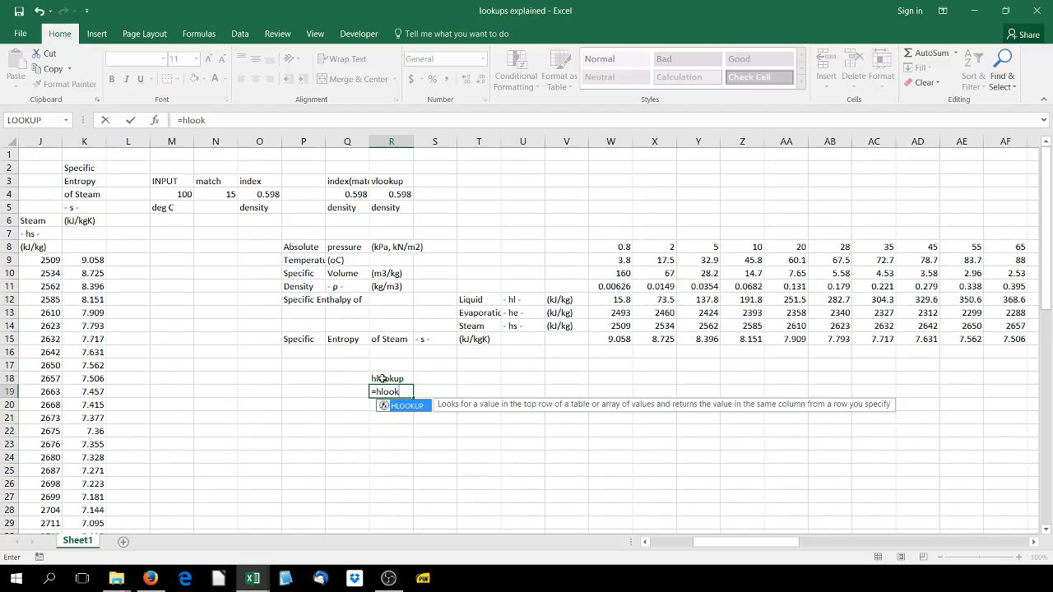
{"action": "type", "text": "up("}
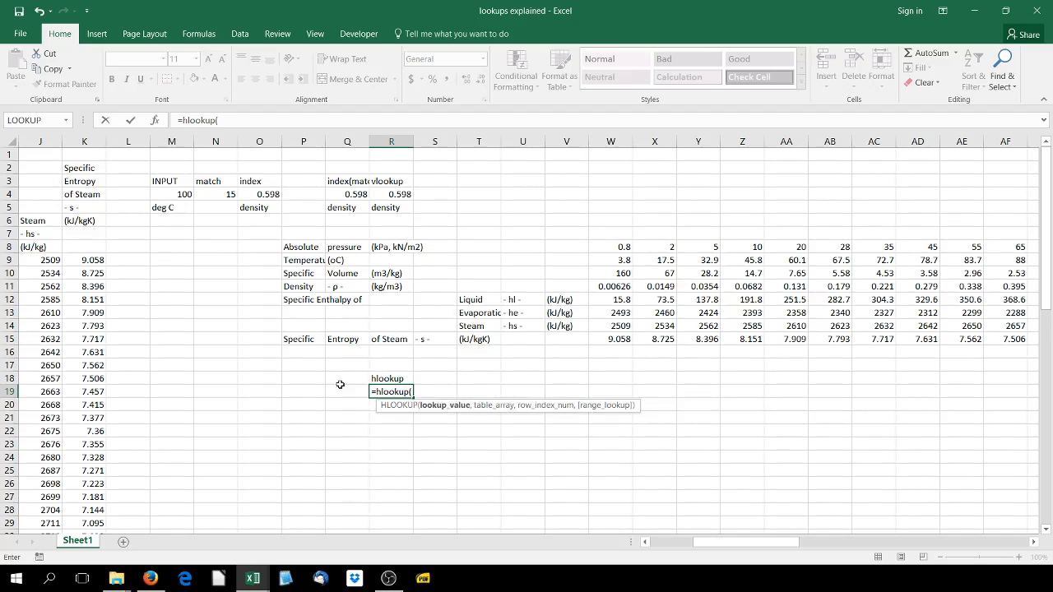
{"action": "left_click", "coordinate": [180, 195]}
{"action": "type", "text": ","}
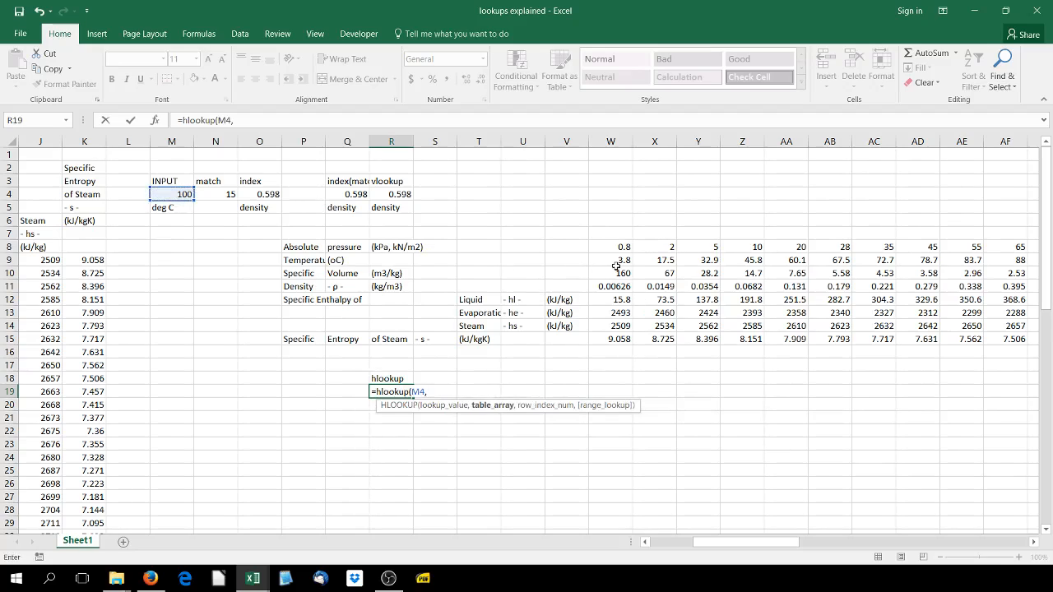
{"action": "left_click_drag", "start_coordinate": [616, 265], "coordinate": [979, 339]}
{"action": "left_click_drag", "start_coordinate": [944, 533], "coordinate": [740, 546]}
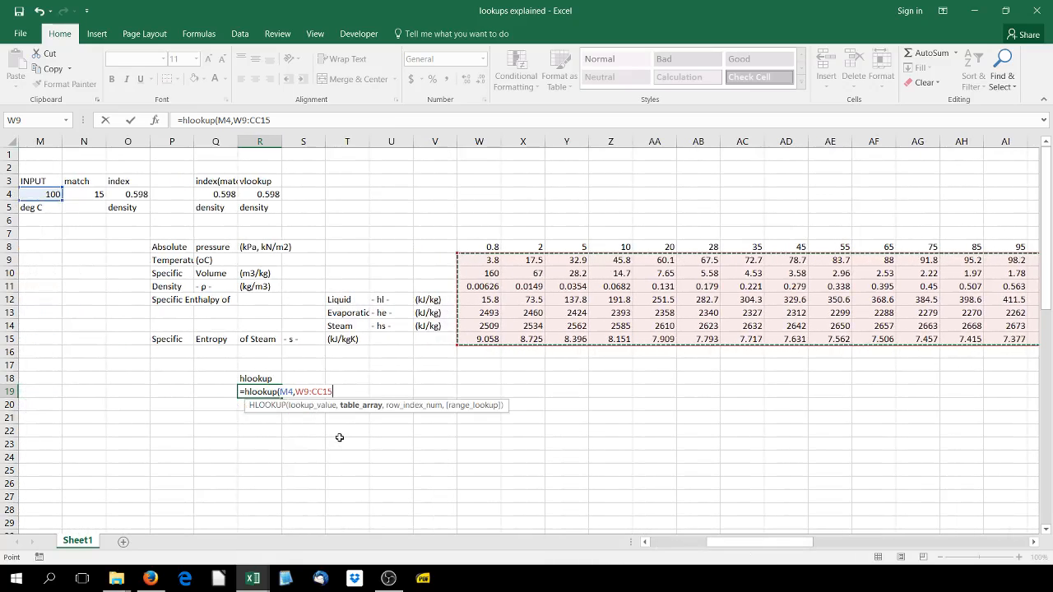
Complete the HLOOKUP with row index 3 and range lookup 0, and label the result density in R20
{"action": "type", "text": ",3"}
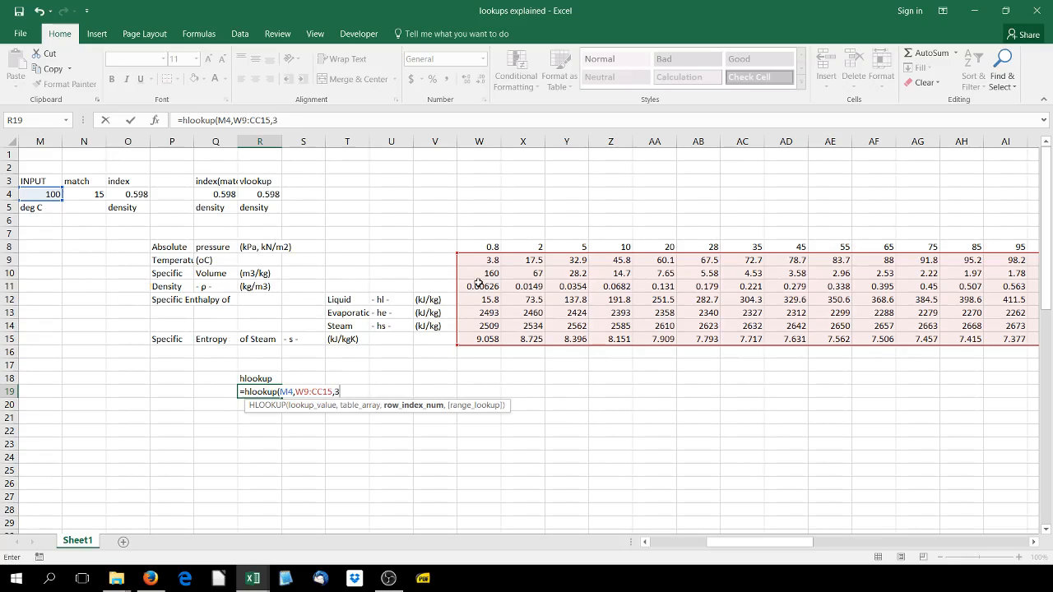
{"action": "type", "text": ",0)"}
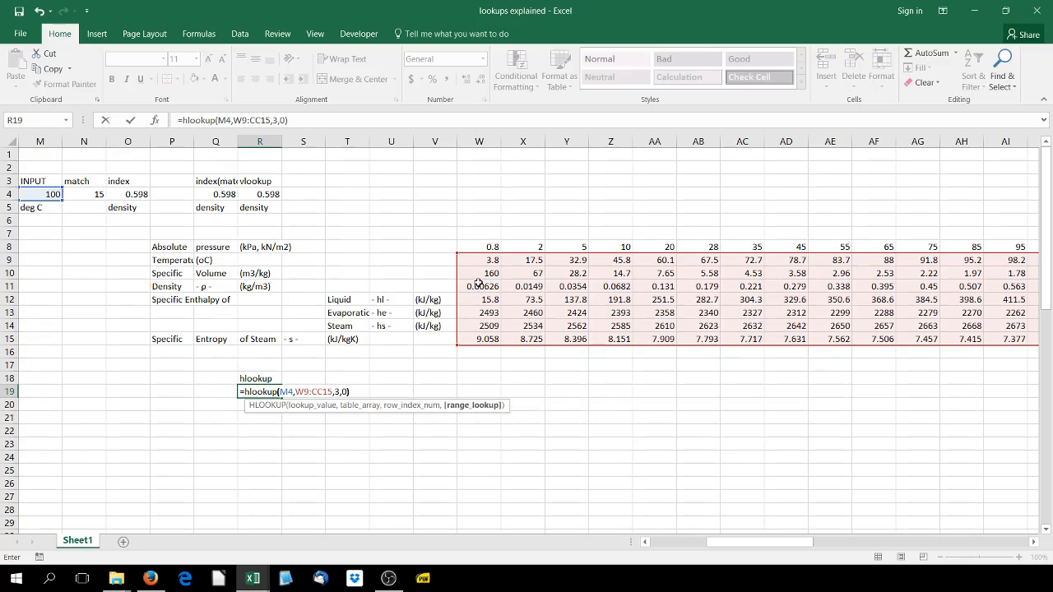
{"action": "key", "text": "Return"}
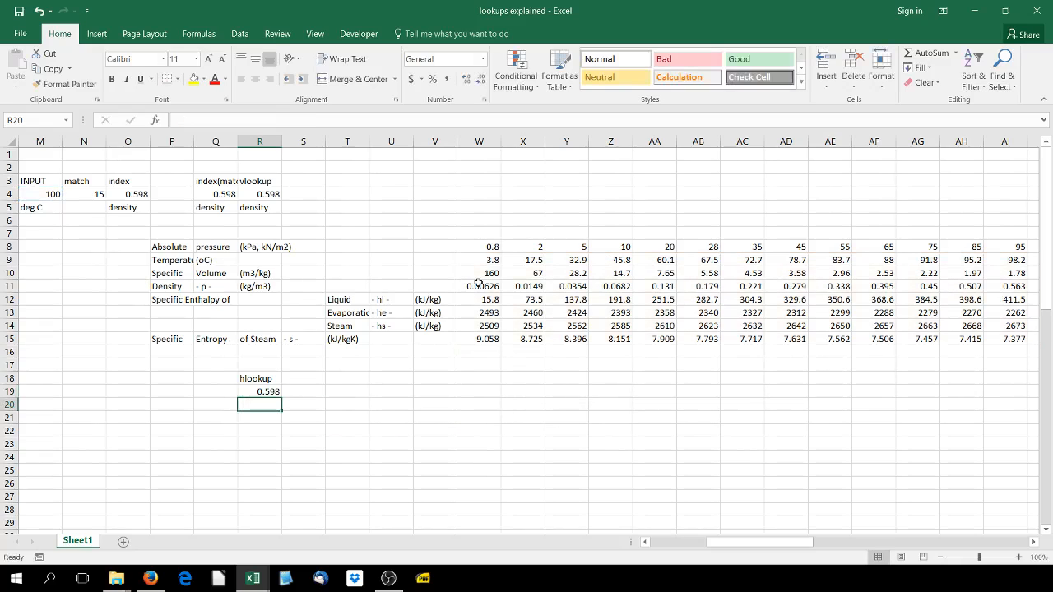
{"action": "type", "text": "density"}
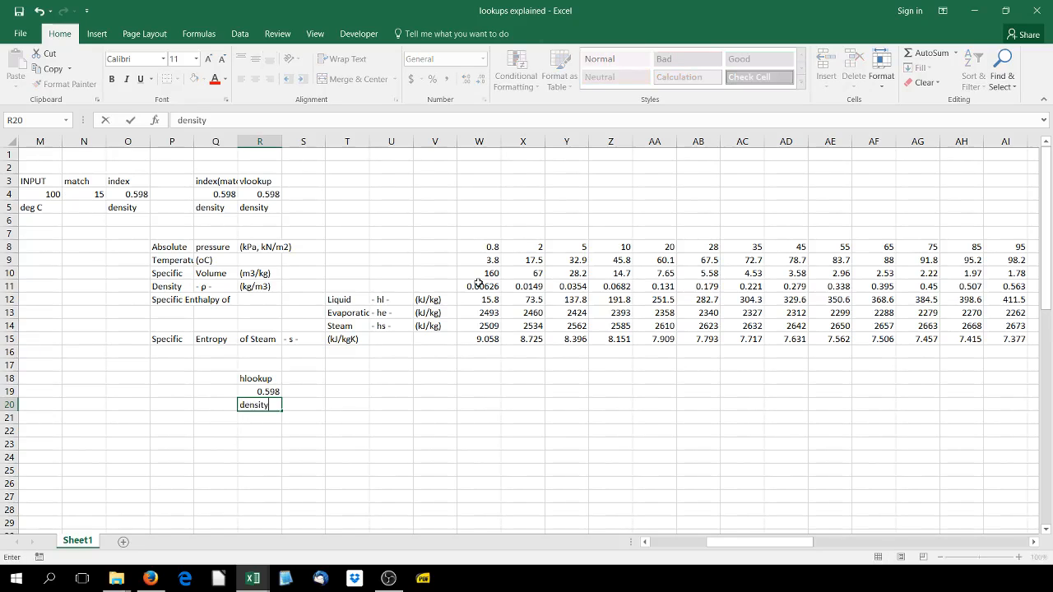
{"action": "left_click", "coordinate": [222, 446]}
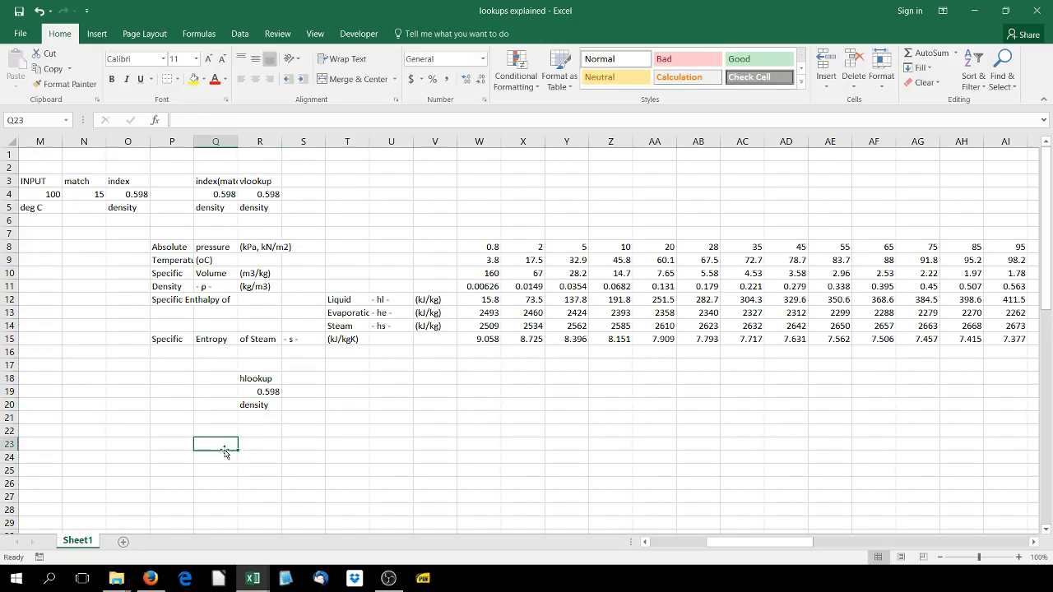
Enter the heading index(match) in S18, beside the hlookup heading
{"action": "mouse_move", "coordinate": [715, 543]}
{"action": "left_mouse_down"}
{"action": "mouse_move", "coordinate": [673, 547]}
{"action": "mouse_move", "coordinate": [706, 544]}
{"action": "left_mouse_up"}
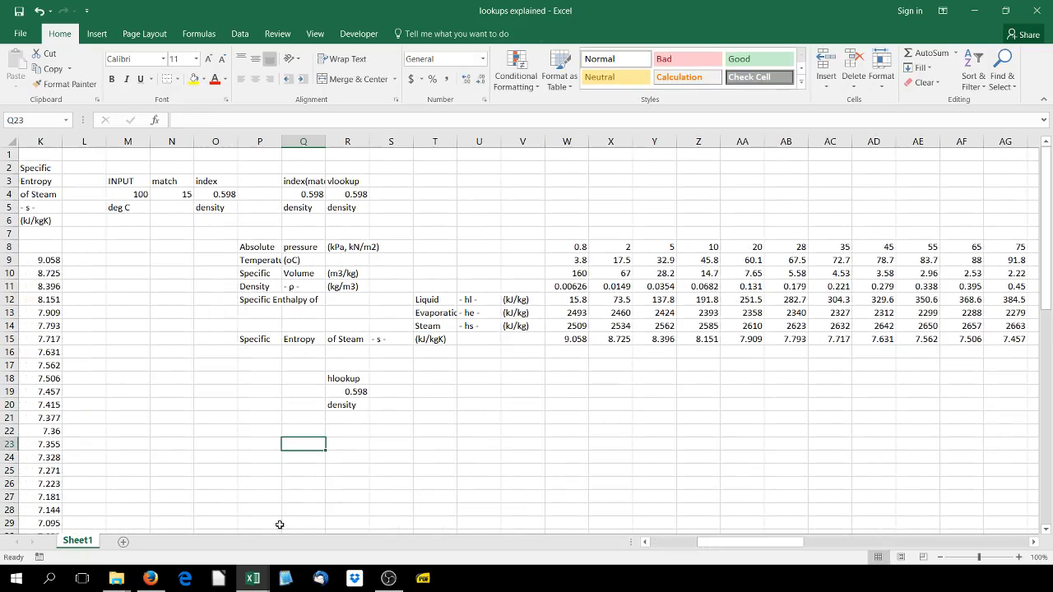
{"action": "left_click", "coordinate": [401, 380]}
{"action": "type", "text": "index"}
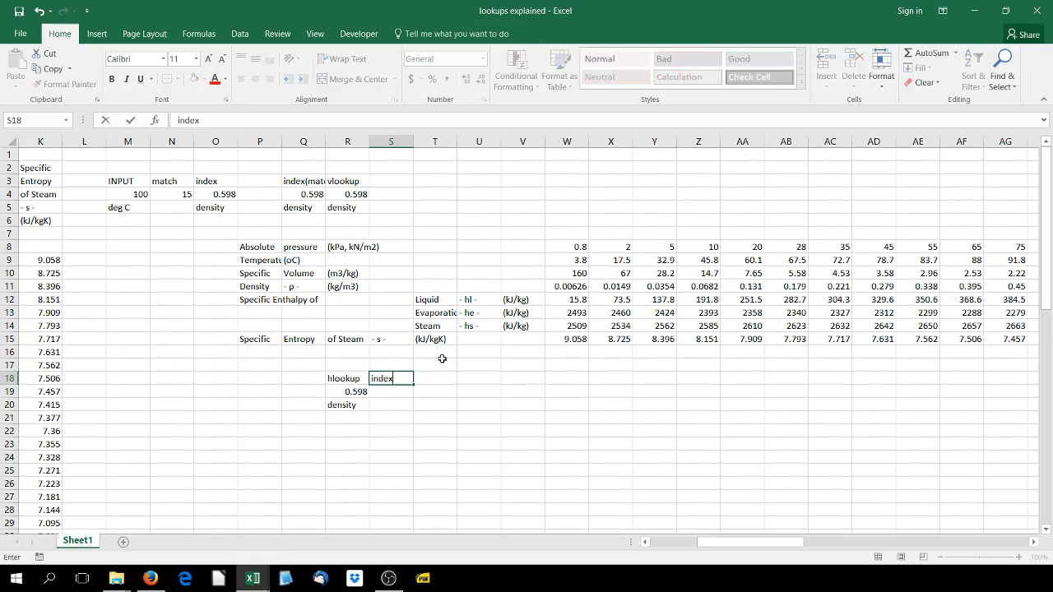
{"action": "type", "text": "(match)"}
{"action": "key", "text": "Return"}
Start an INDEX formula in S19 with the transposed density row W11:CC11 as its array
{"action": "type", "text": "="}
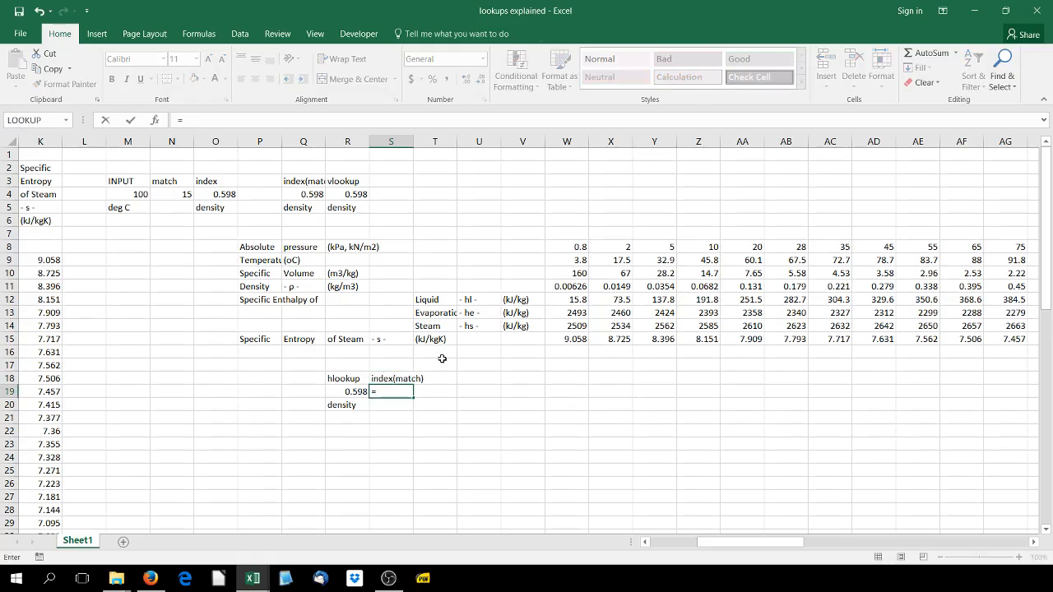
{"action": "type", "text": "index("}
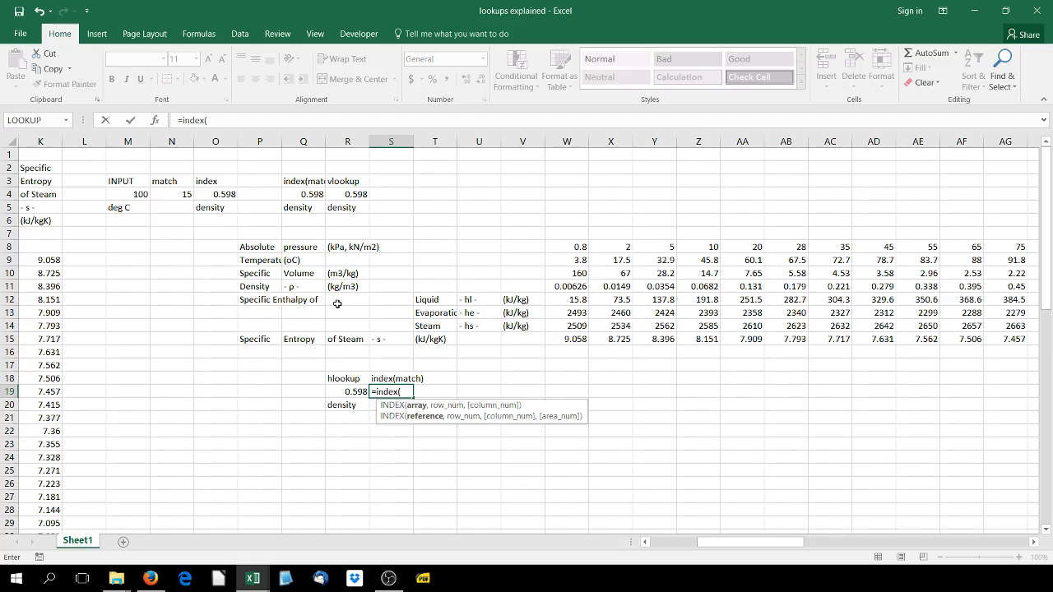
{"action": "left_click_drag", "start_coordinate": [709, 543], "coordinate": [721, 543]}
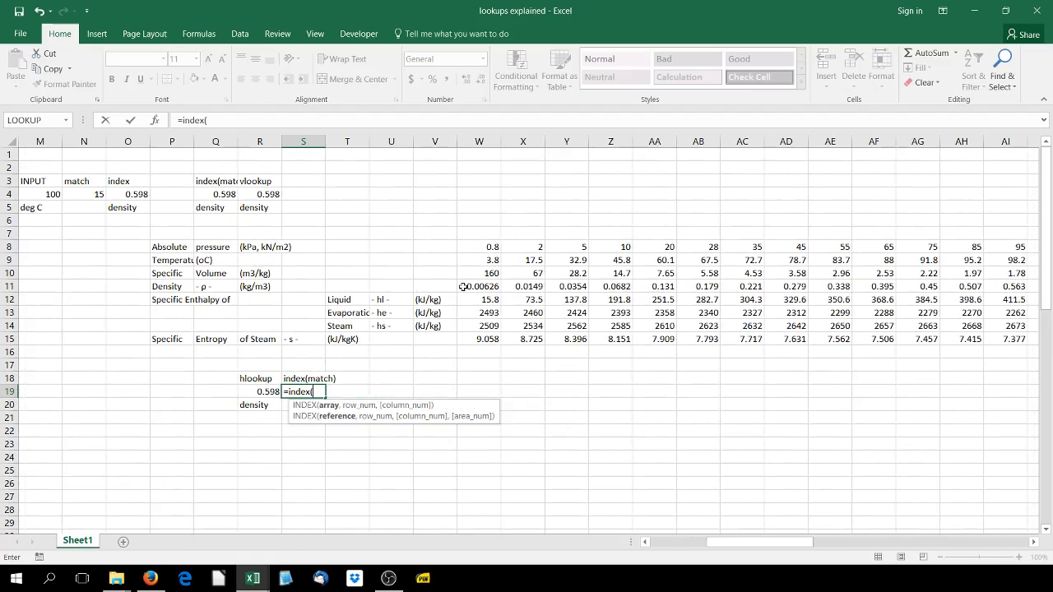
{"action": "left_click_drag", "start_coordinate": [463, 287], "coordinate": [603, 286]}
{"action": "left_click_drag", "start_coordinate": [1049, 281], "coordinate": [971, 285]}
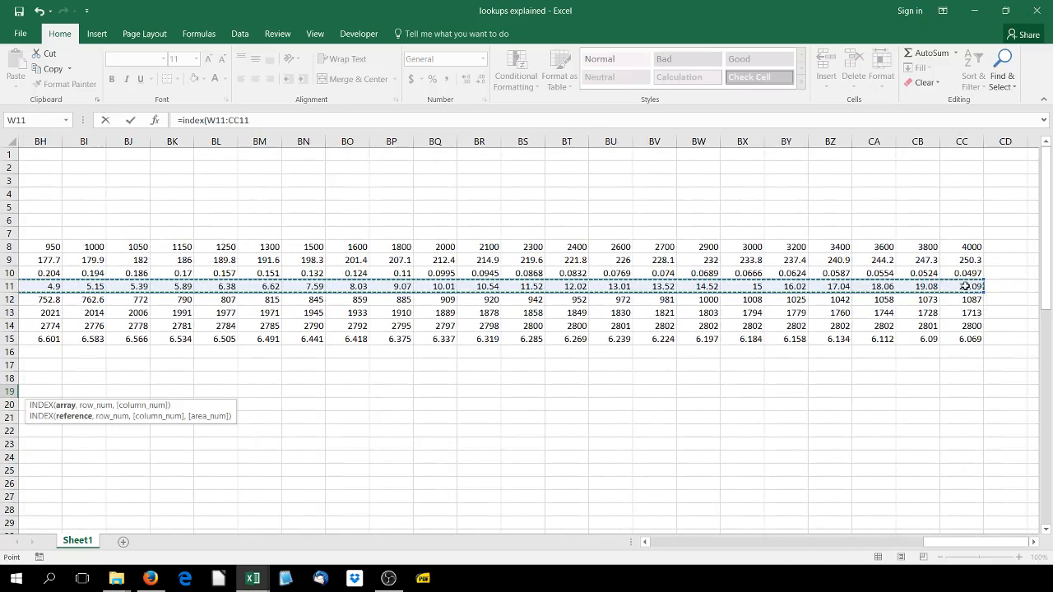
Nest a MATCH function as the INDEX position argument, with the input temperature M4 as its lookup value
{"action": "type", "text": ","}
{"action": "left_click_drag", "start_coordinate": [932, 540], "coordinate": [709, 529]}
{"action": "type", "text": "match("}
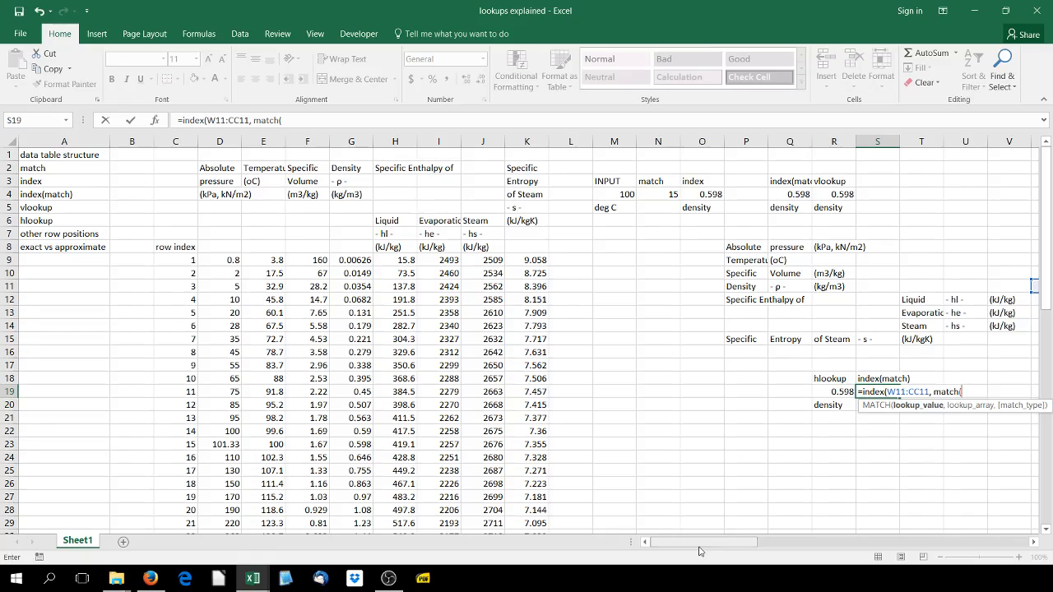
{"action": "left_click", "coordinate": [627, 200]}
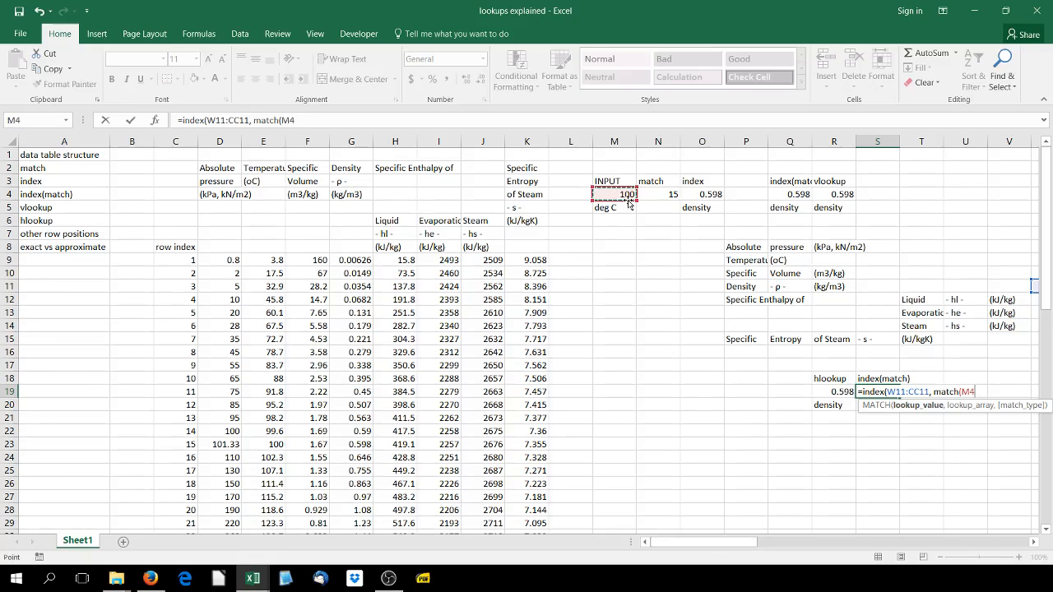
{"action": "type", "text": ","}
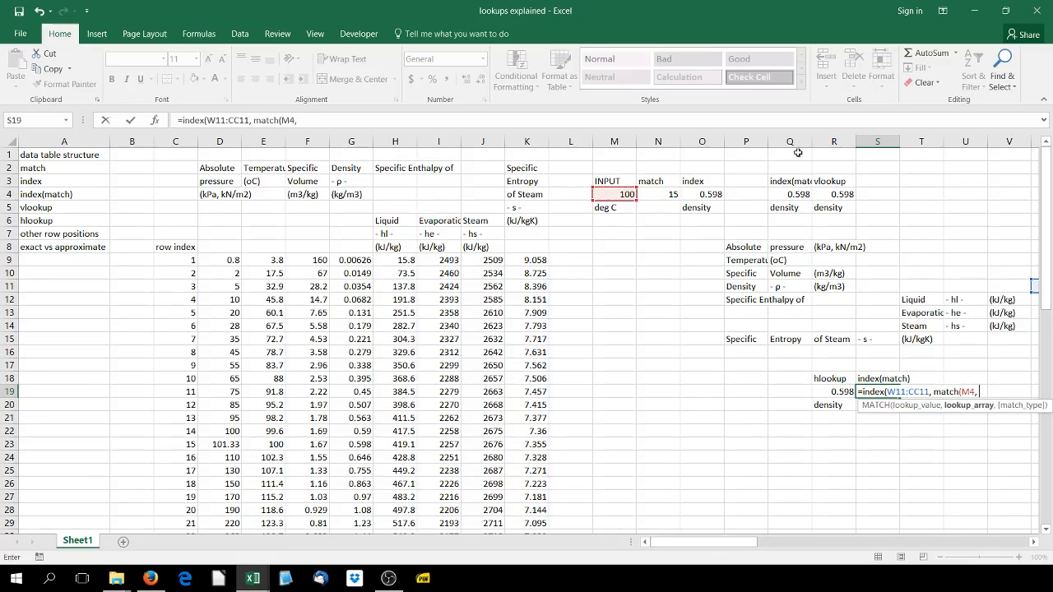
Set the transposed temperature row W9:CC9 as the lookup array of the MATCH
{"action": "left_click_drag", "start_coordinate": [730, 544], "coordinate": [763, 544]}
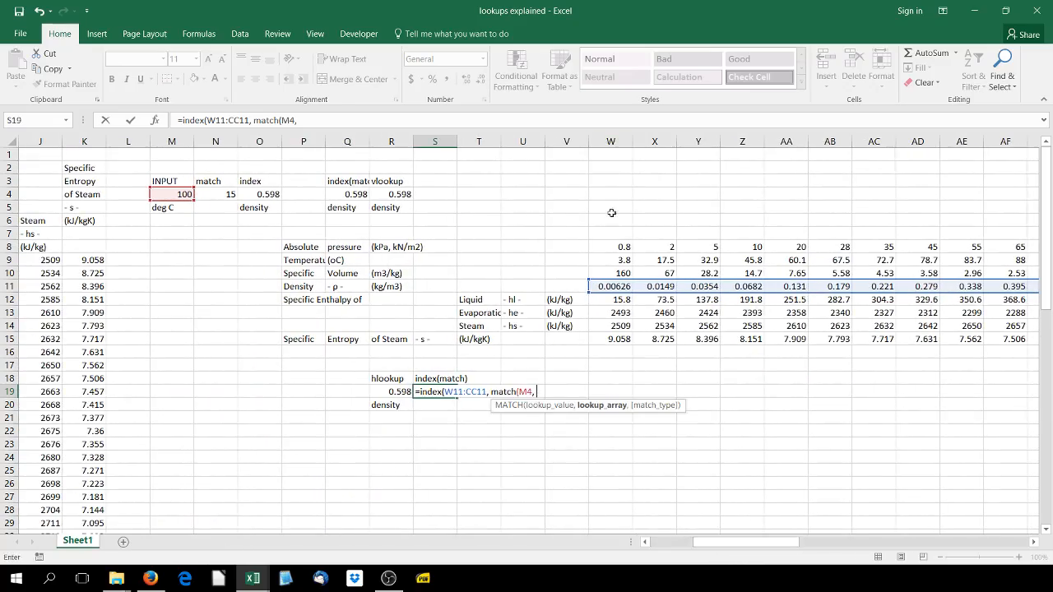
{"action": "left_click_drag", "start_coordinate": [606, 247], "coordinate": [207, 247]}
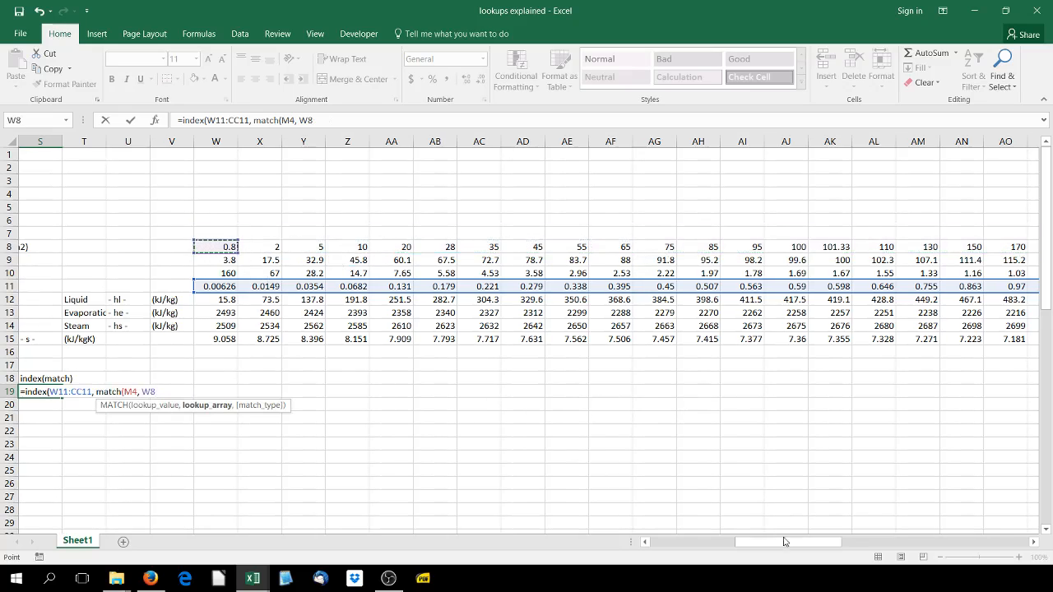
{"action": "left_click_drag", "start_coordinate": [798, 544], "coordinate": [737, 544]}
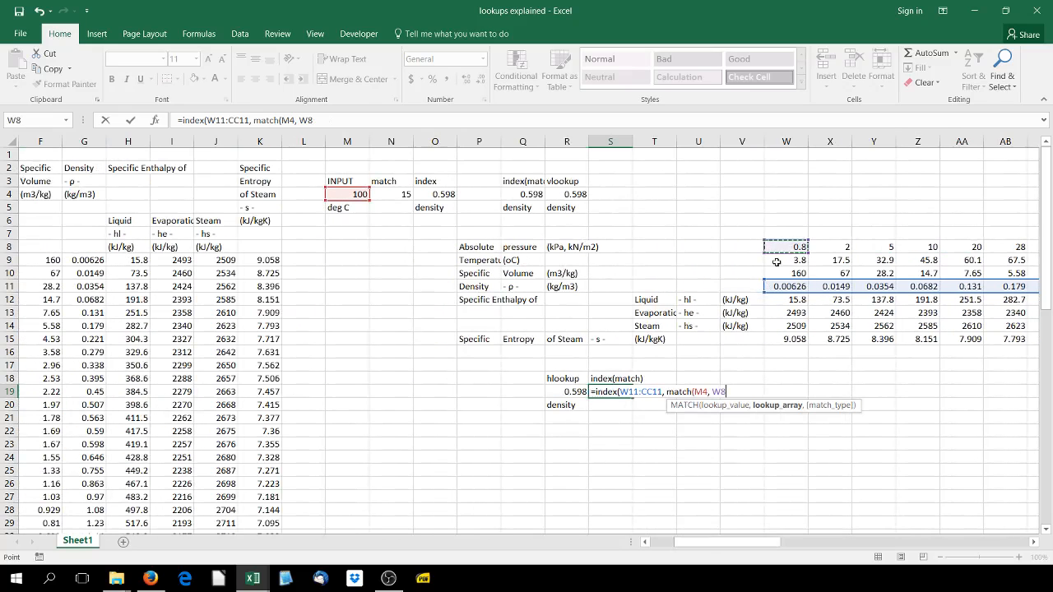
{"action": "left_click_drag", "start_coordinate": [777, 260], "coordinate": [968, 261]}
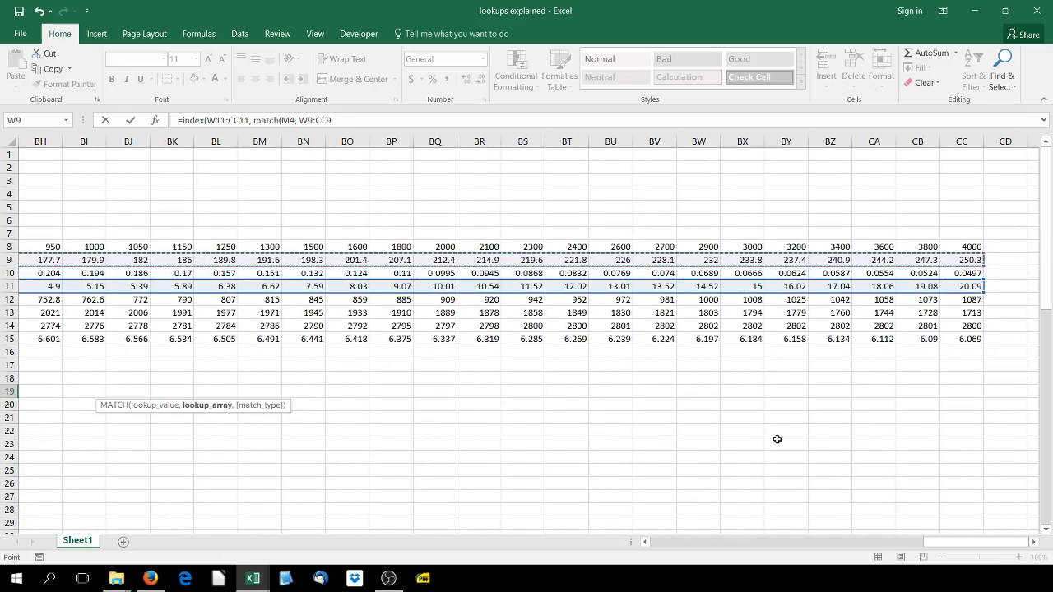
Finish the combined INDEX and MATCH formula in S19 with match type 0 for an exact match
{"action": "type", "text": ",0"}
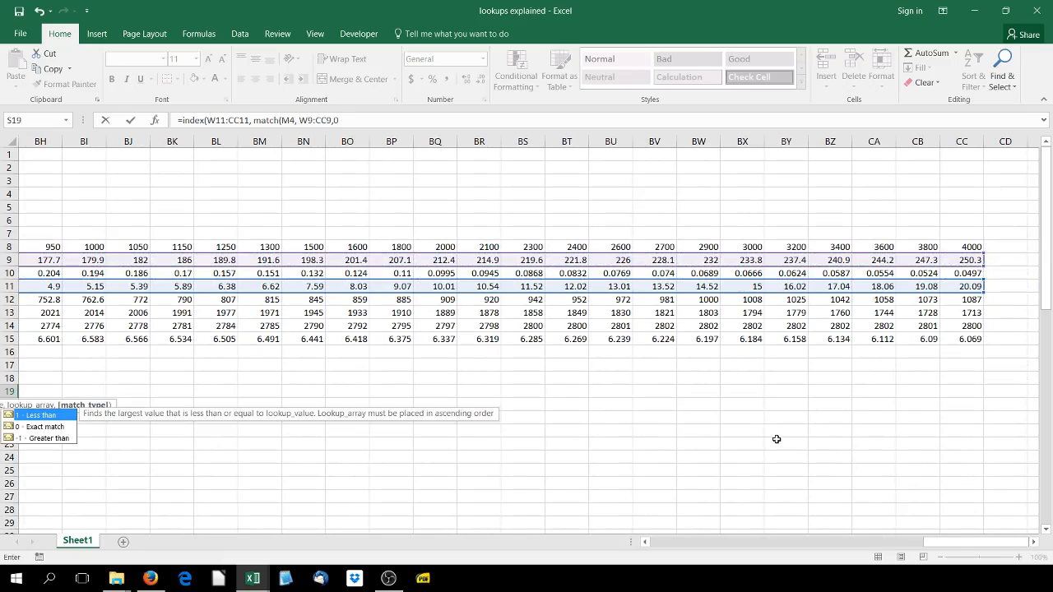
{"action": "left_click_drag", "start_coordinate": [965, 543], "coordinate": [676, 576]}
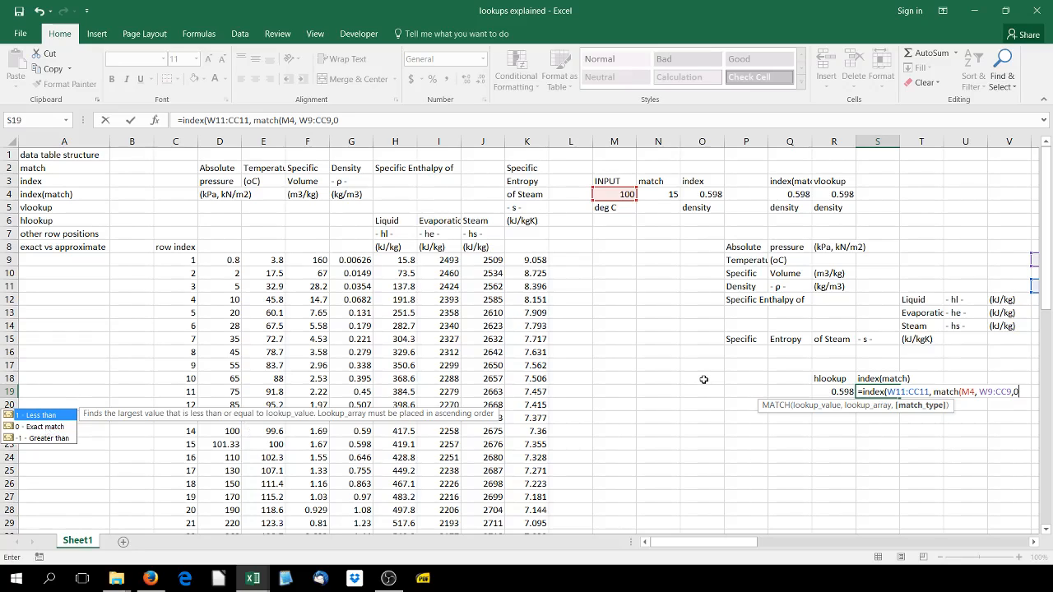
{"action": "type", "text": "0)"}
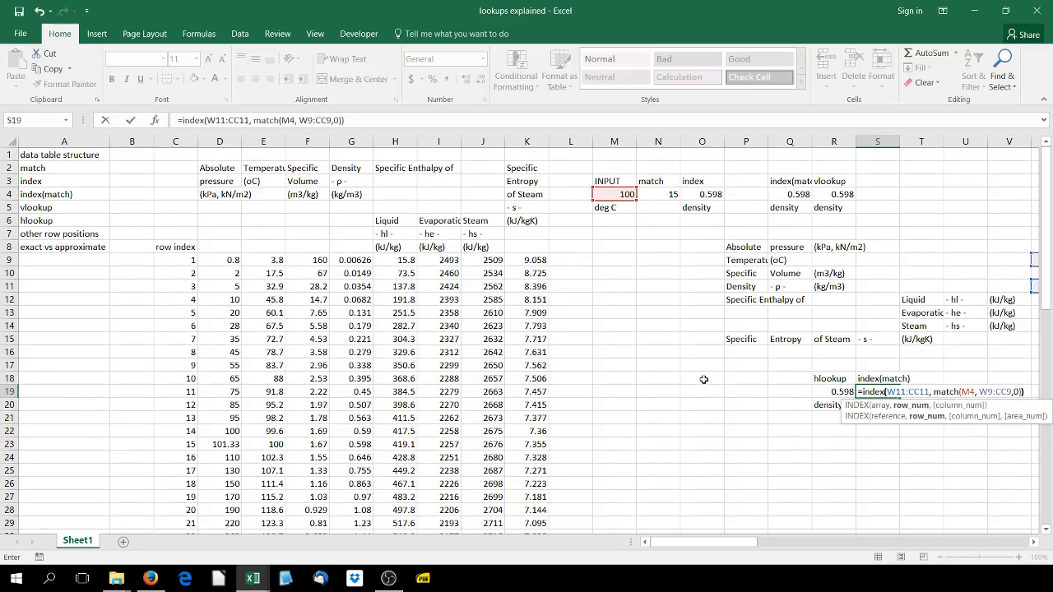
{"action": "key", "text": "Return"}
Label the index(match) result density in S20
{"action": "type", "text": "dem"}
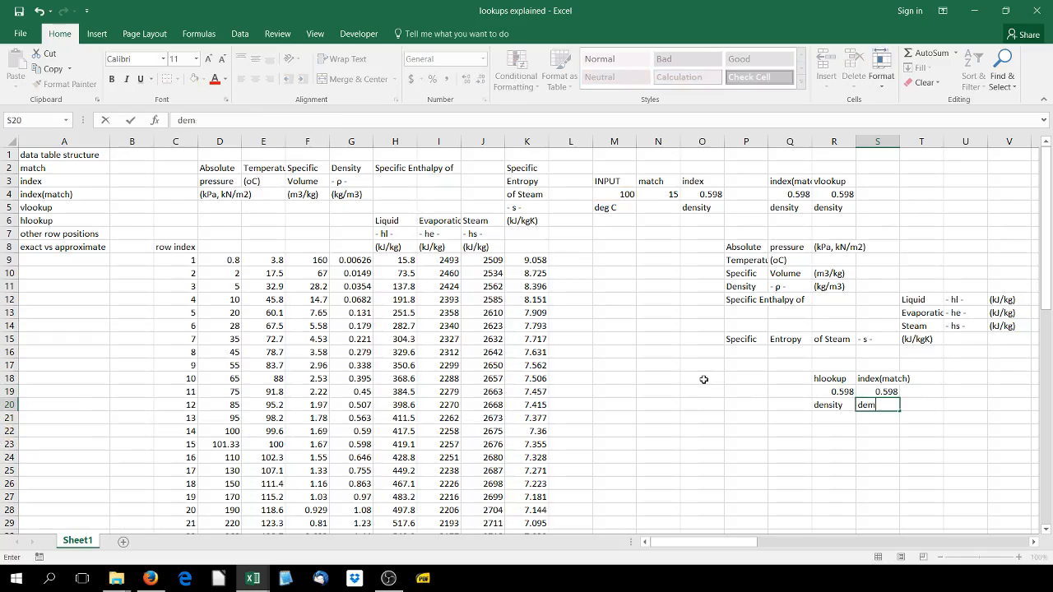
{"action": "key", "text": "BackSpace"}
{"action": "type", "text": "msioty"}
{"action": "key", "text": "Return"}
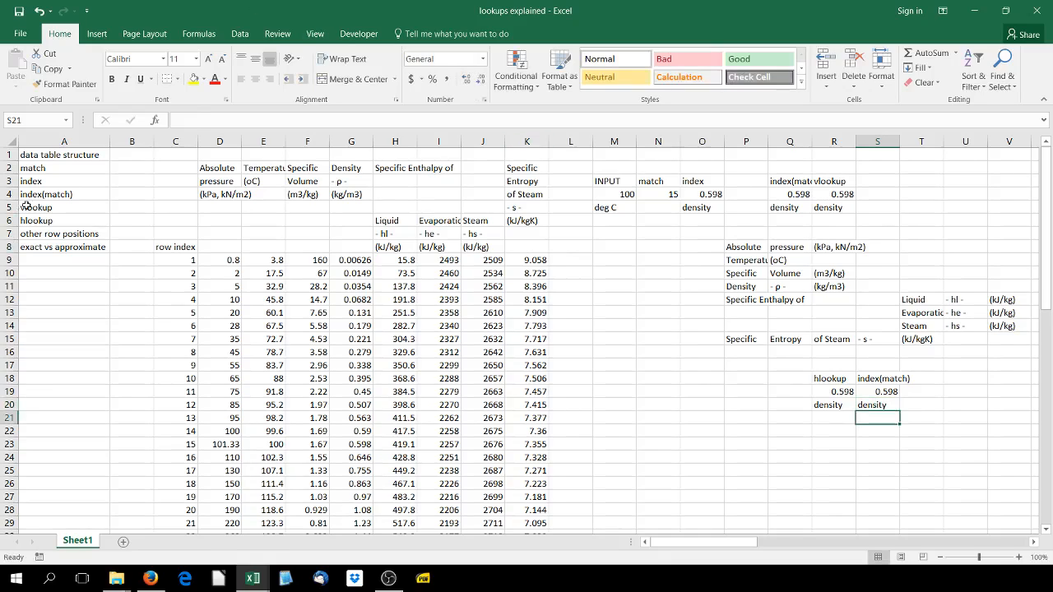
Copy the formula text =INDEX(G9:G67, MATCH(M4,E9:E67,0)) from Q4 and paste it unchanged into T4
{"action": "left_click_drag", "start_coordinate": [702, 543], "coordinate": [731, 543]}
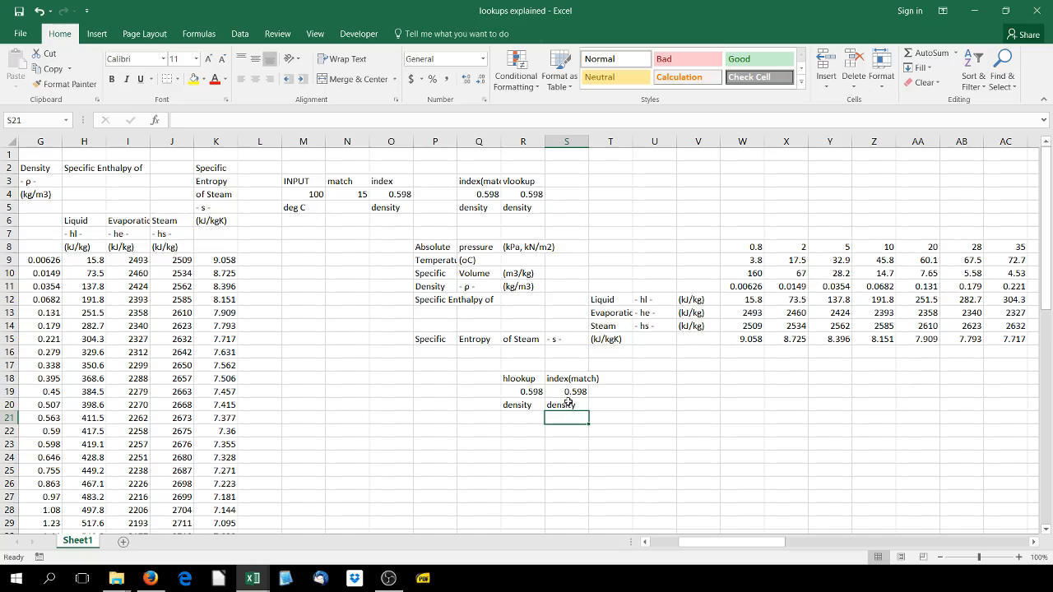
{"action": "left_click", "coordinate": [475, 183]}
{"action": "left_click_drag", "start_coordinate": [474, 183], "coordinate": [477, 208]}
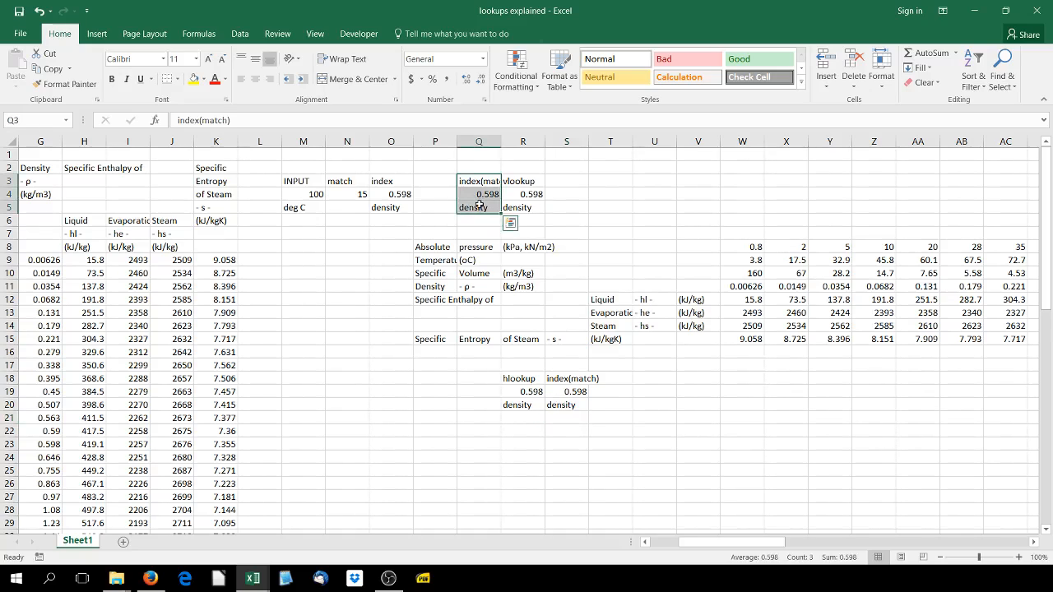
{"action": "left_click", "coordinate": [488, 193]}
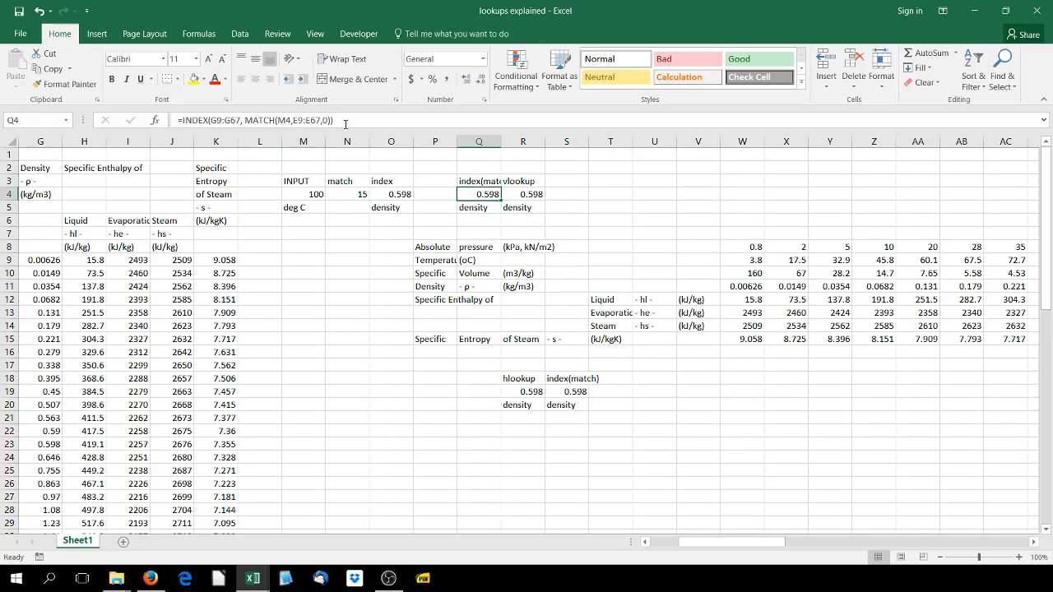
{"action": "left_click_drag", "start_coordinate": [334, 120], "coordinate": [173, 121]}
{"action": "key", "text": "ctrl+c"}
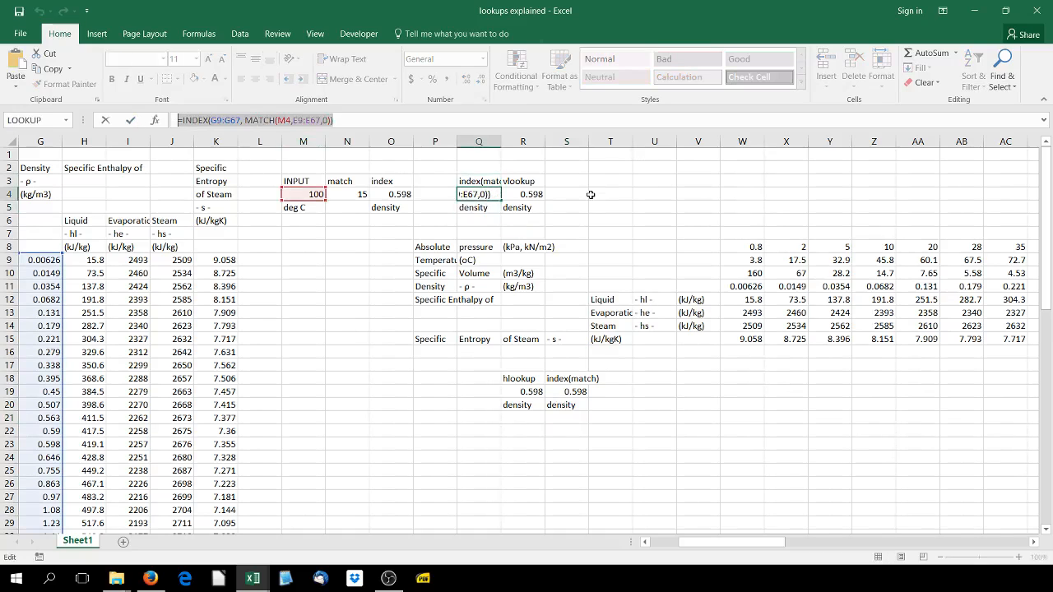
{"action": "key", "text": "Escape"}
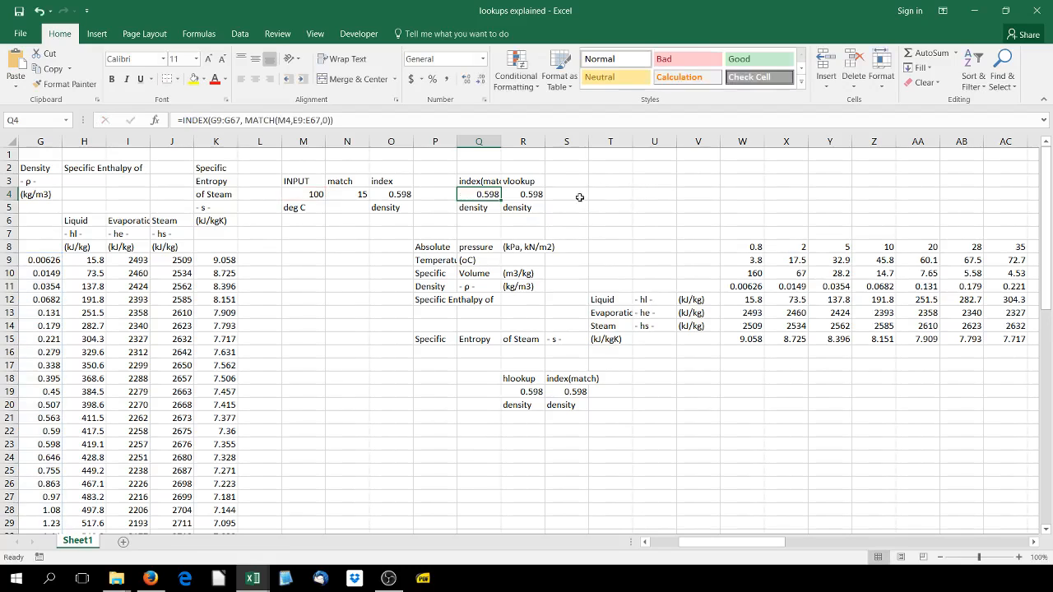
{"action": "left_click", "coordinate": [598, 197]}
{"action": "key", "text": "ctrl+v"}
Enter the heading index(match) in T3, above the pasted formula
{"action": "left_click", "coordinate": [605, 184]}
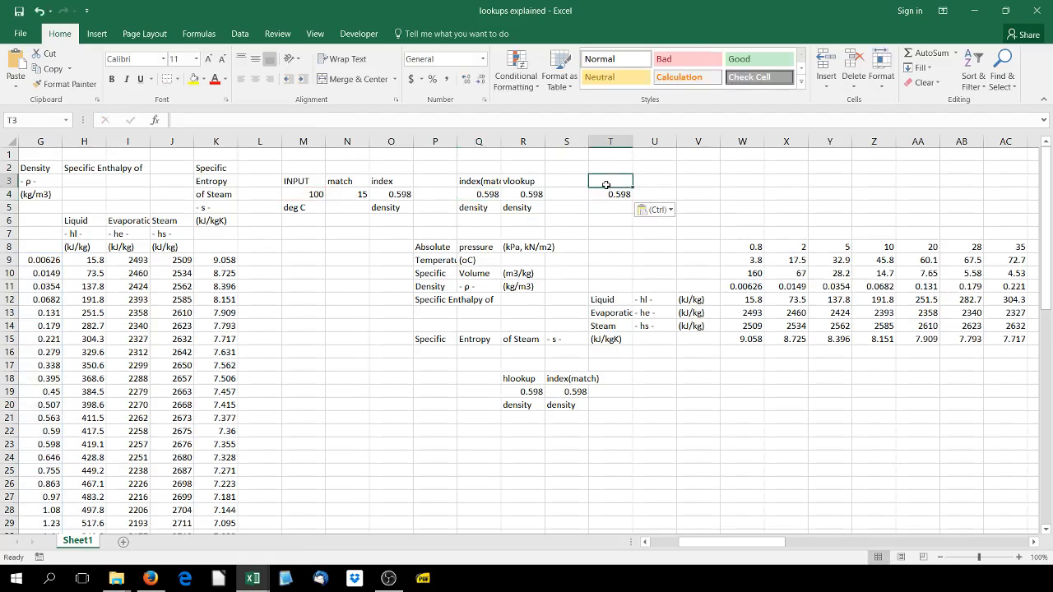
{"action": "type", "text": "index("}
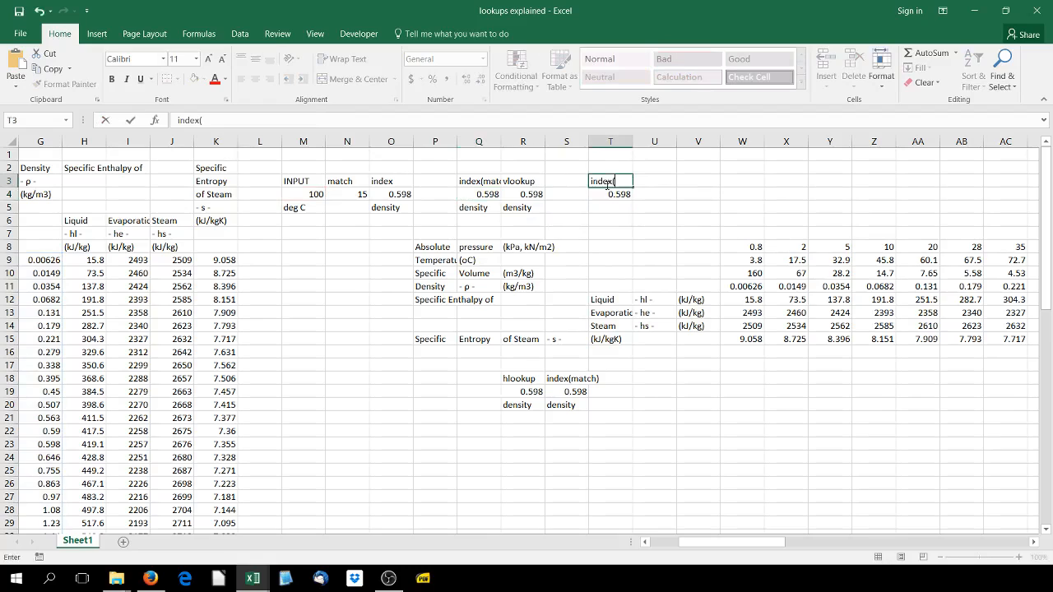
{"action": "type", "text": "match"}
{"action": "key", "text": "Return"}
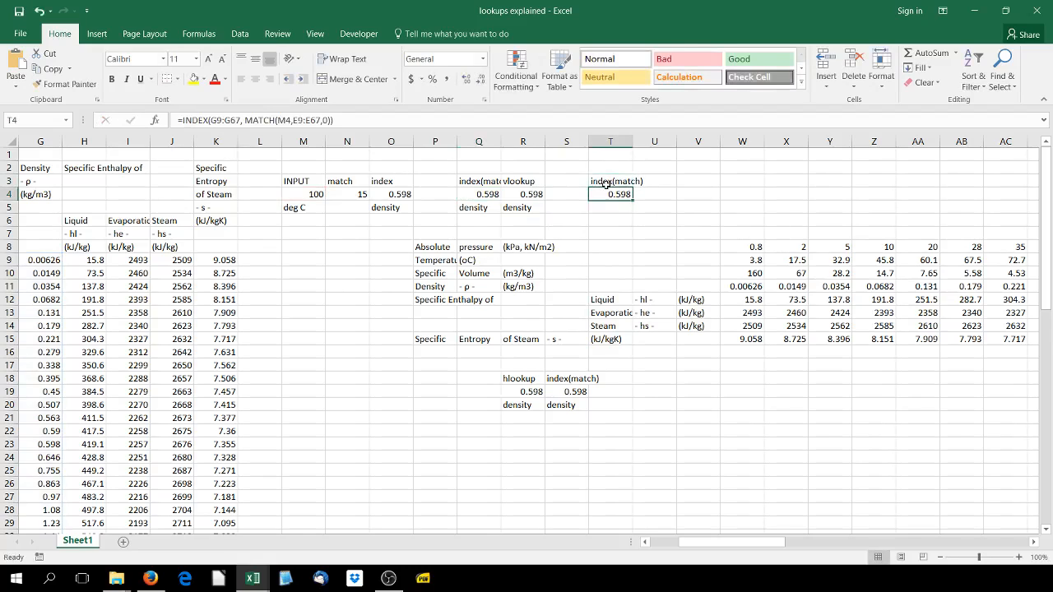
Enter the label specific entropy in T5, below the copied index(match) result
{"action": "key", "text": "Return"}
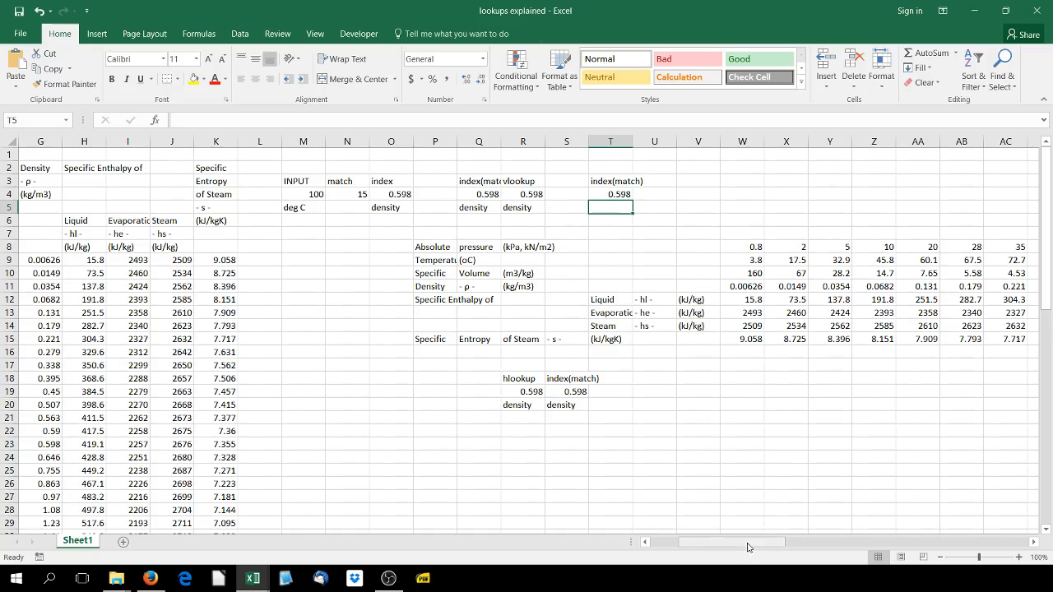
{"action": "mouse_move", "coordinate": [744, 542]}
{"action": "left_mouse_down"}
{"action": "mouse_move", "coordinate": [682, 541]}
{"action": "mouse_move", "coordinate": [737, 542]}
{"action": "left_mouse_up"}
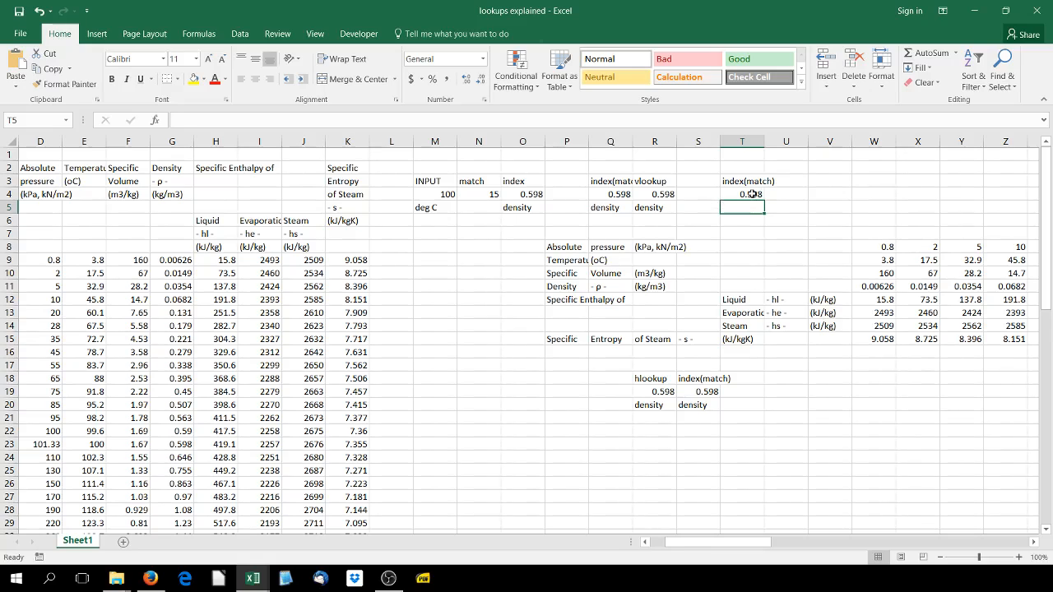
{"action": "type", "text": "speci"}
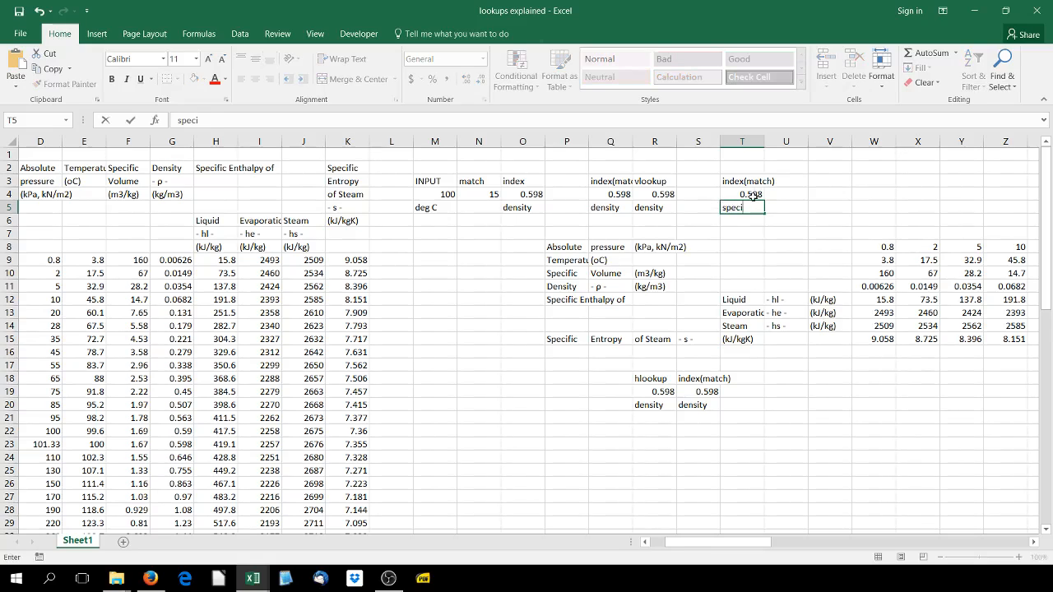
{"action": "type", "text": "fic ento"}
{"action": "key", "text": "BackSpace"}
{"action": "key", "text": "BackSpace"}
{"action": "key", "text": "BackSpace"}
{"action": "type", "text": "ropy"}
{"action": "key", "text": "Return"}
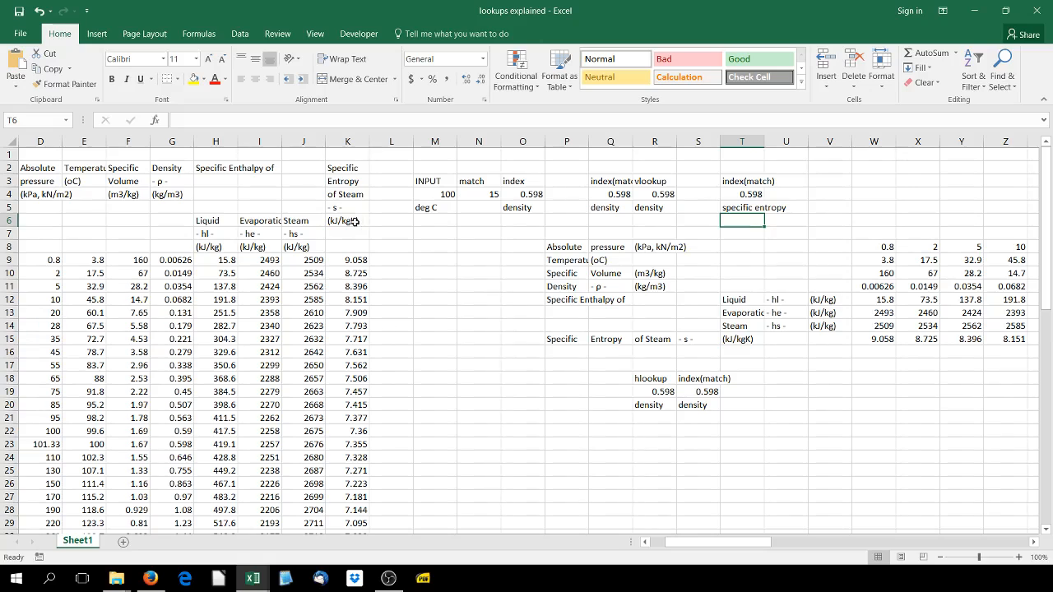
Change the INDEX array in T4 to the specific entropy column K9:K67 and check the result against row 23 of the table
{"action": "double_click", "coordinate": [755, 195]}
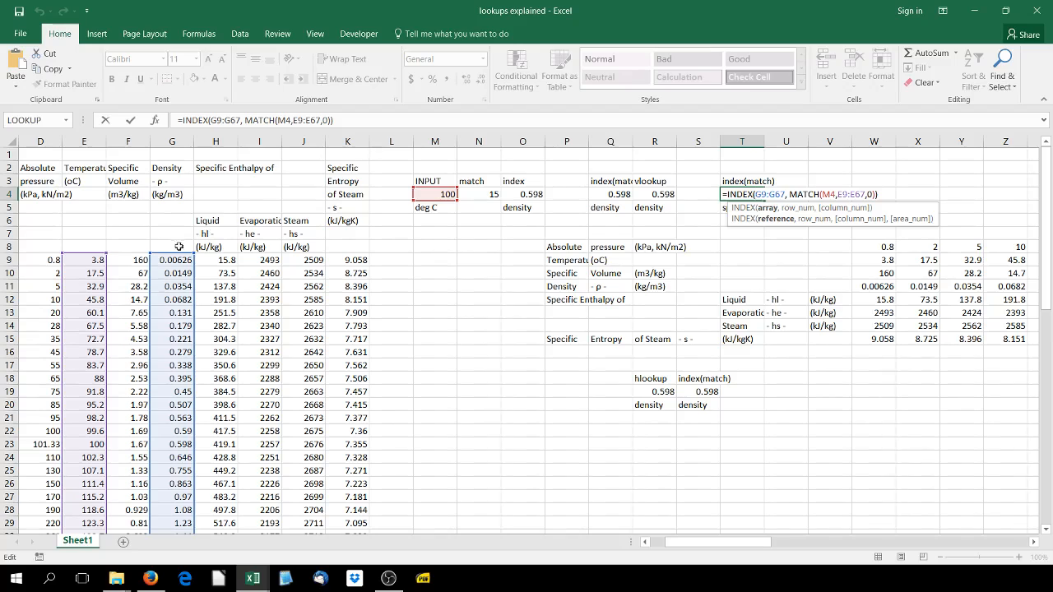
{"action": "left_click_drag", "start_coordinate": [174, 253], "coordinate": [367, 267]}
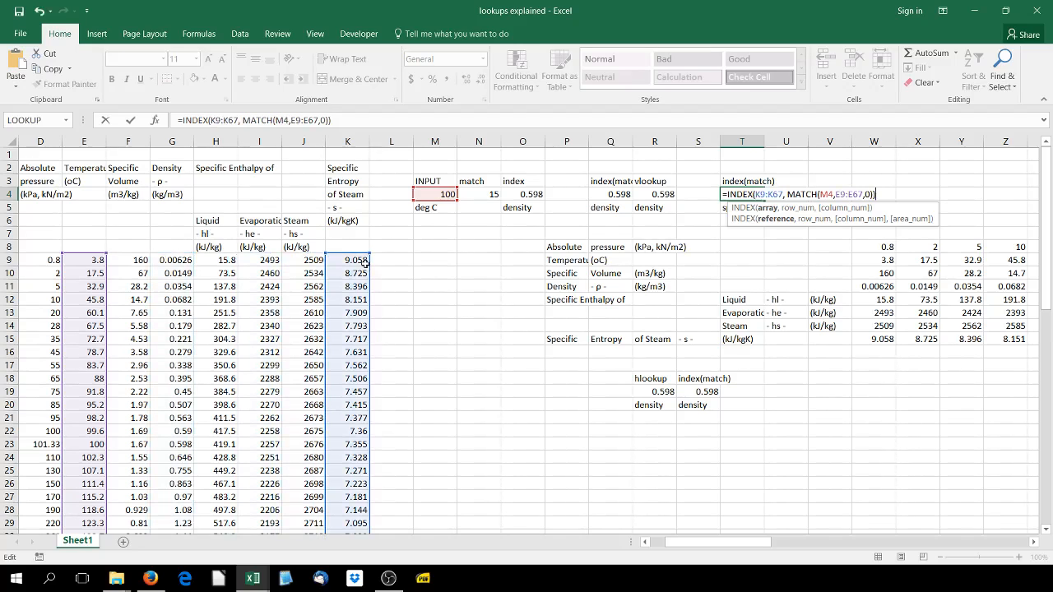
{"action": "key", "text": "Return"}
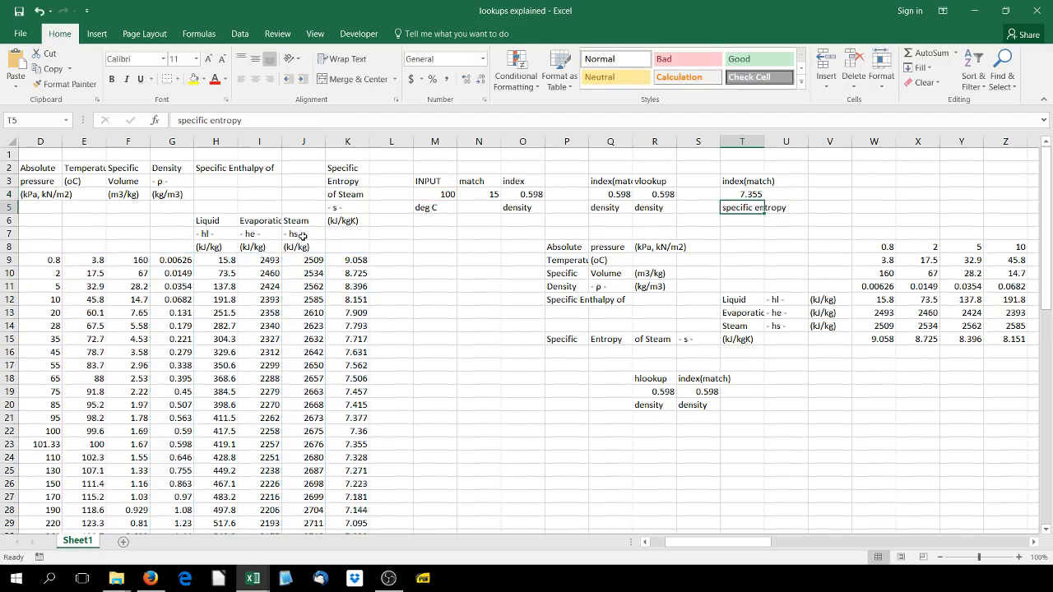
{"action": "left_click", "coordinate": [666, 195]}
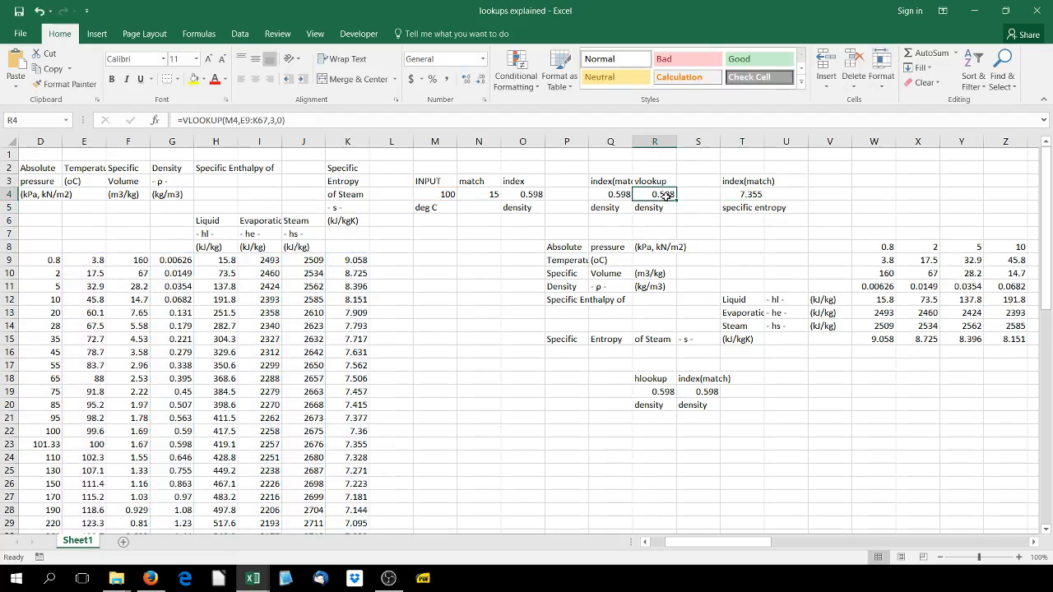
{"action": "left_click", "coordinate": [753, 195]}
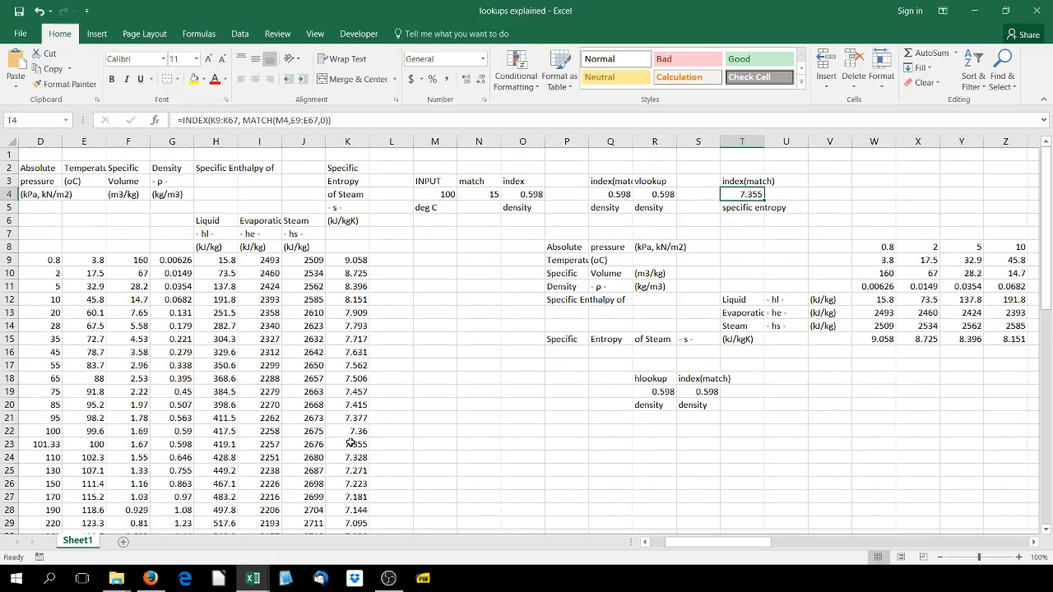
{"action": "left_click_drag", "start_coordinate": [350, 443], "coordinate": [4, 444]}
{"action": "left_click_drag", "start_coordinate": [92, 440], "coordinate": [92, 442]}
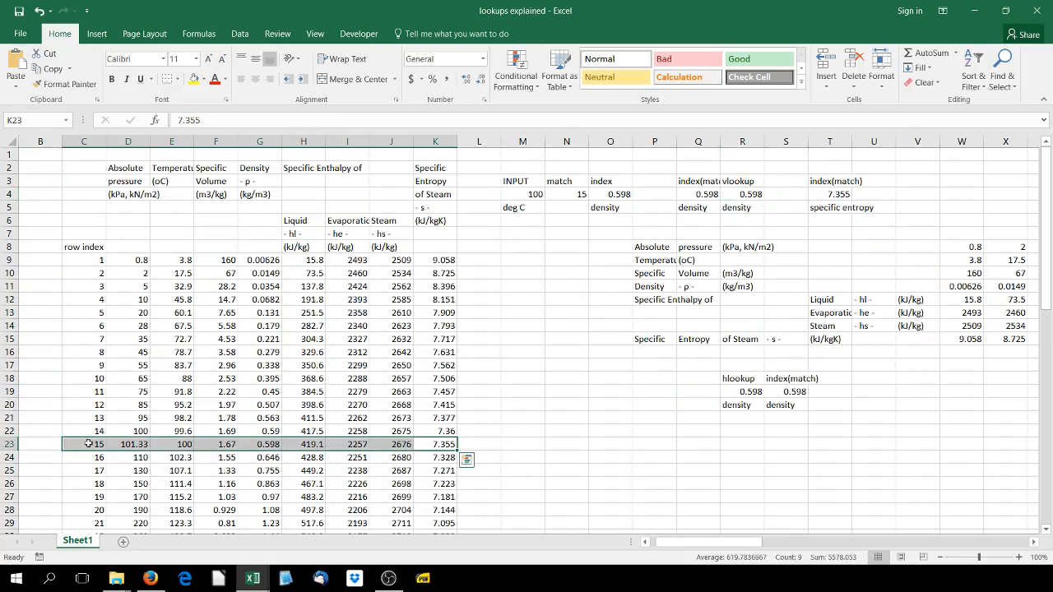
Try column index 7 in the VLOOKUP formula in R4 and undo that change
{"action": "left_click_drag", "start_coordinate": [722, 547], "coordinate": [739, 548]}
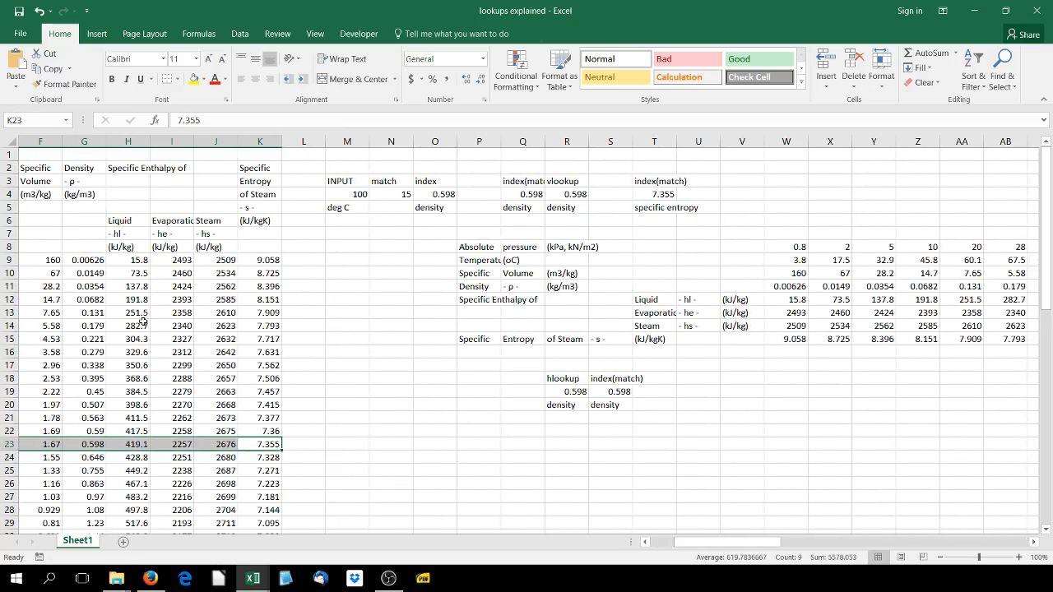
{"action": "left_click", "coordinate": [556, 193]}
{"action": "left_click", "coordinate": [269, 120]}
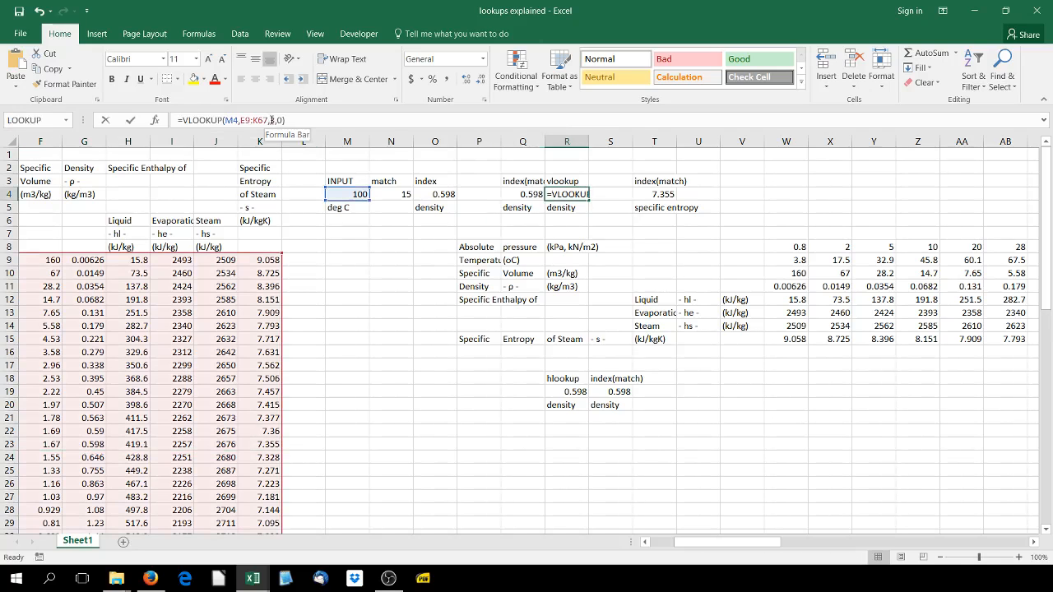
{"action": "left_click_drag", "start_coordinate": [695, 547], "coordinate": [677, 547]}
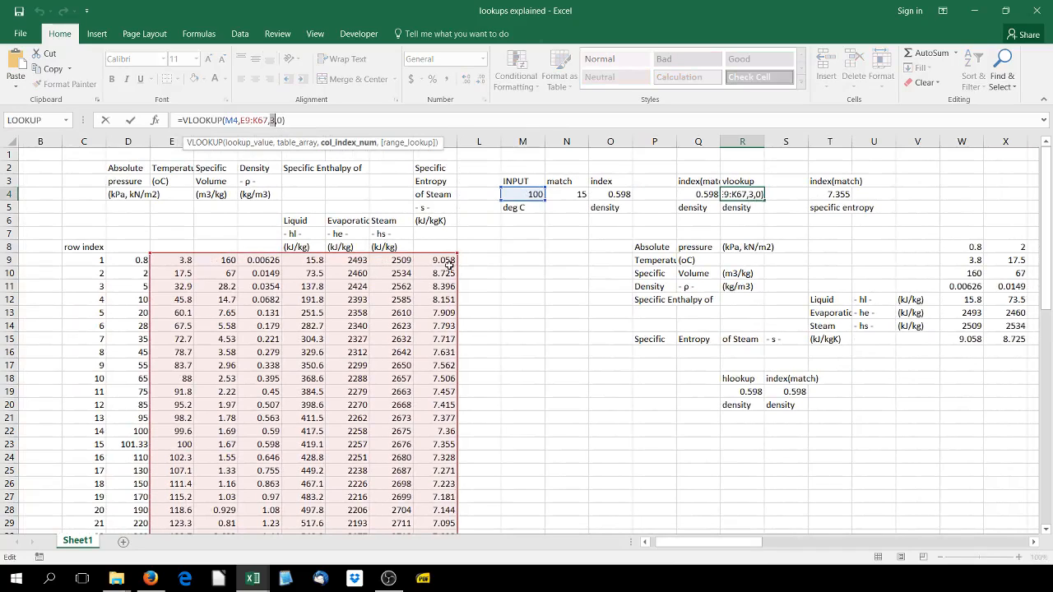
{"action": "type", "text": "7"}
{"action": "key", "text": "Return"}
{"action": "left_click", "coordinate": [742, 197]}
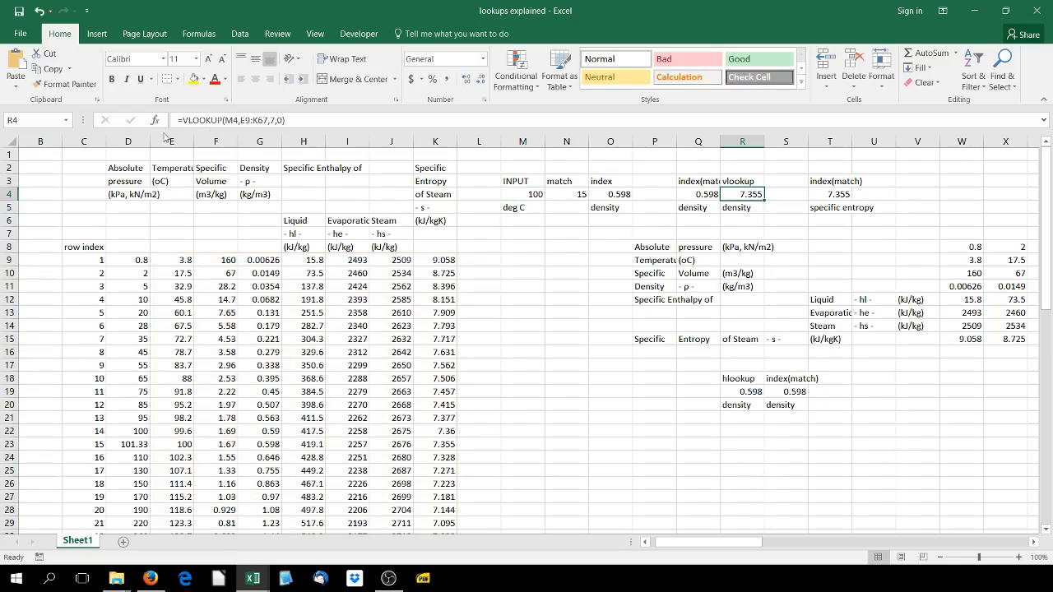
{"action": "left_click", "coordinate": [38, 12]}
Change the INDEX array in T4 to the absolute pressure column D9:D67 and label the result pressure in T5
{"action": "left_click", "coordinate": [831, 195]}
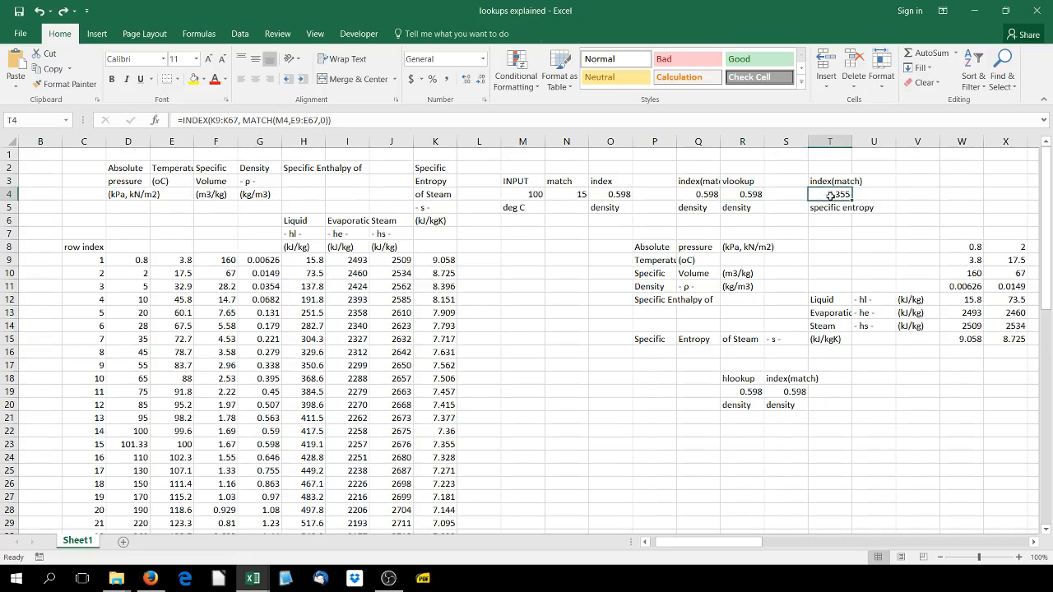
{"action": "double_click", "coordinate": [832, 195]}
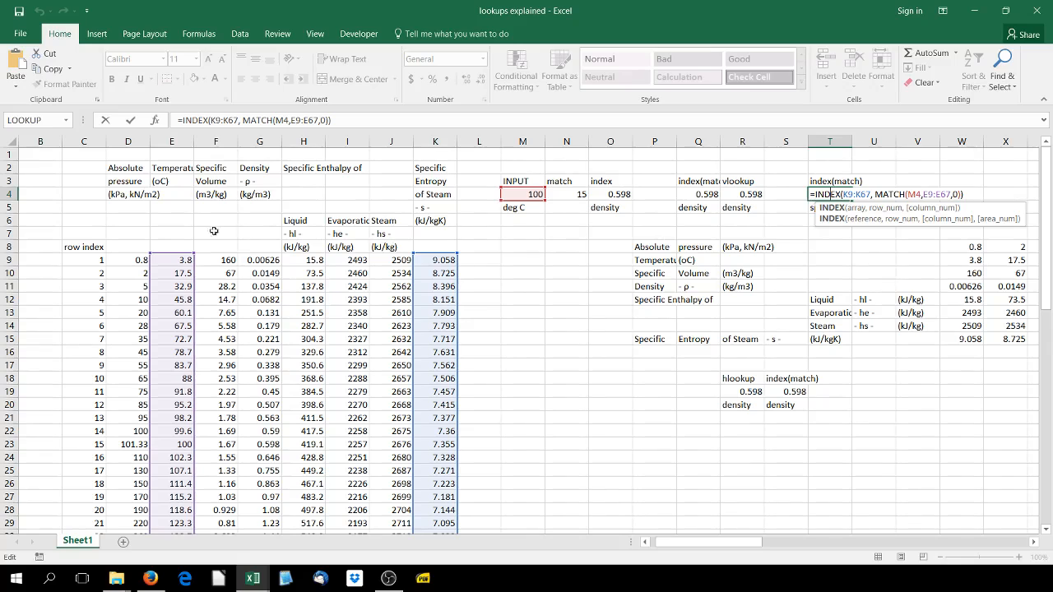
{"action": "left_click_drag", "start_coordinate": [418, 242], "coordinate": [115, 262]}
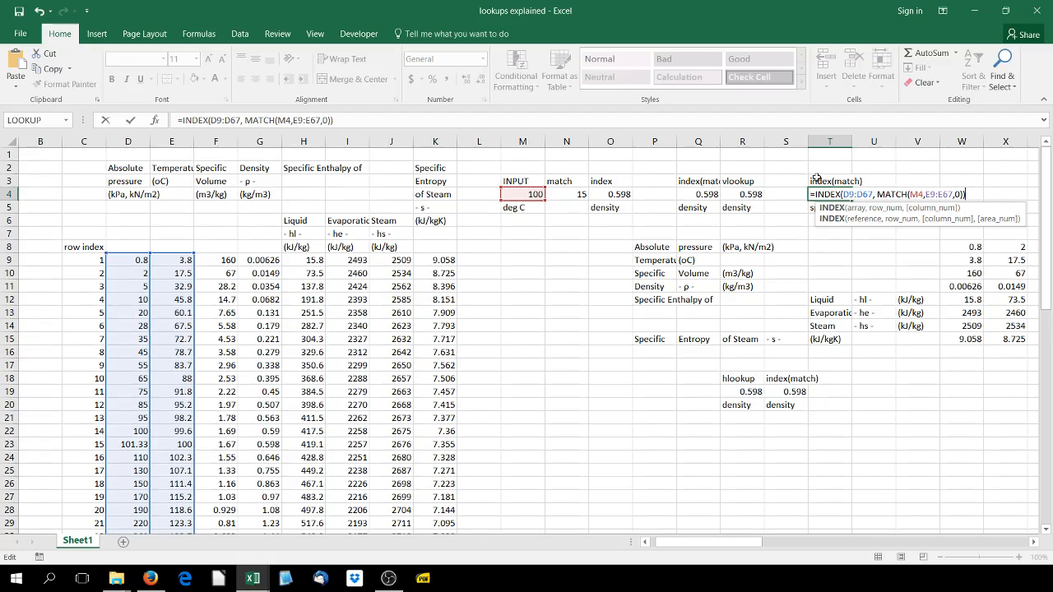
{"action": "key", "text": "Return"}
{"action": "type", "text": "pressure"}
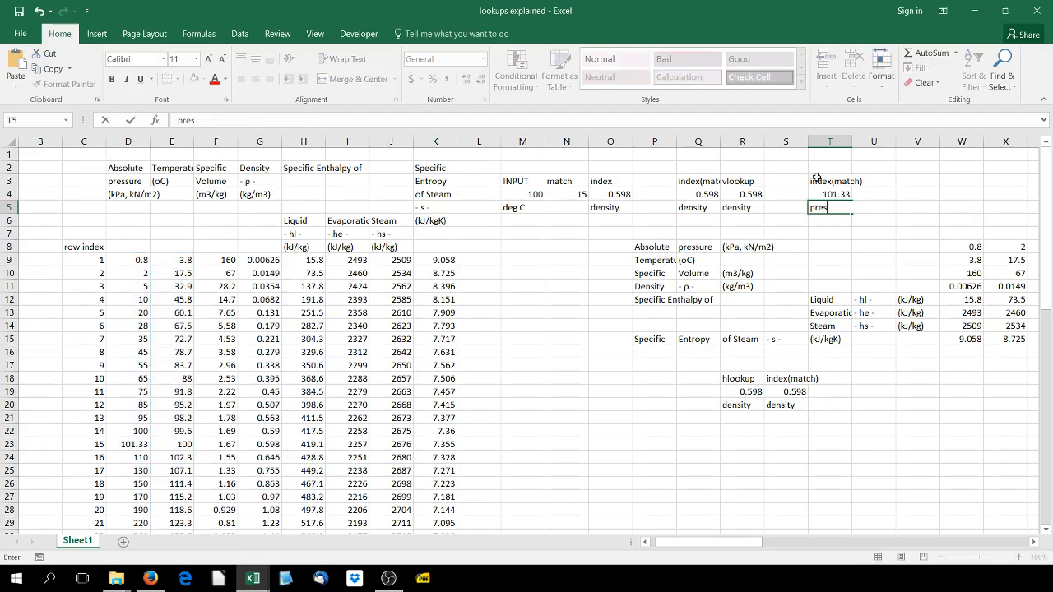
{"action": "key", "text": "Return"}
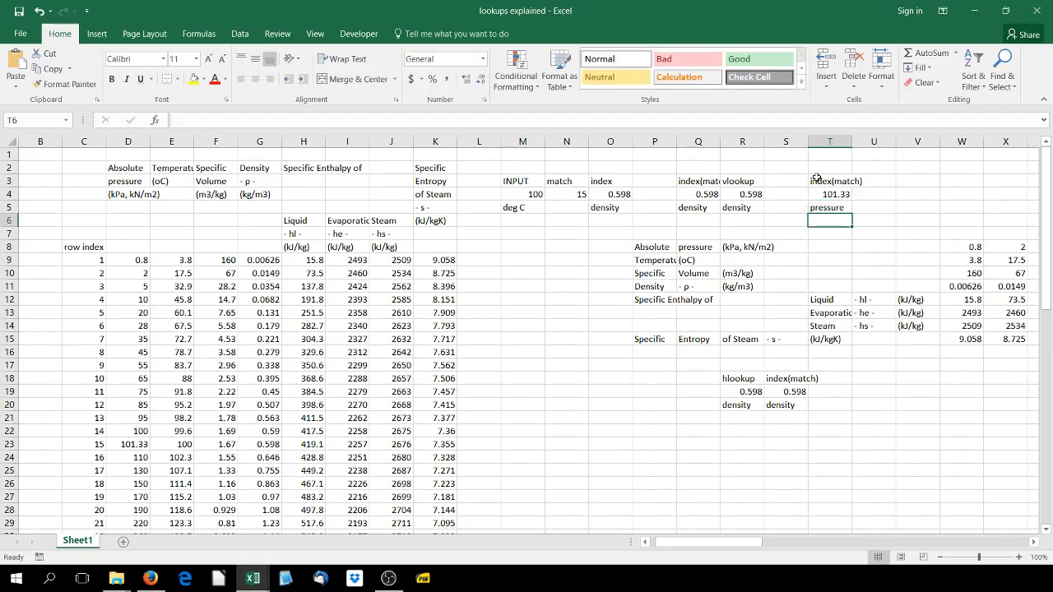
Examine the table range of the VLOOKUP formula in R4, the topic list in column A, and the temperature and enthalpy columns
{"action": "double_click", "coordinate": [764, 194]}
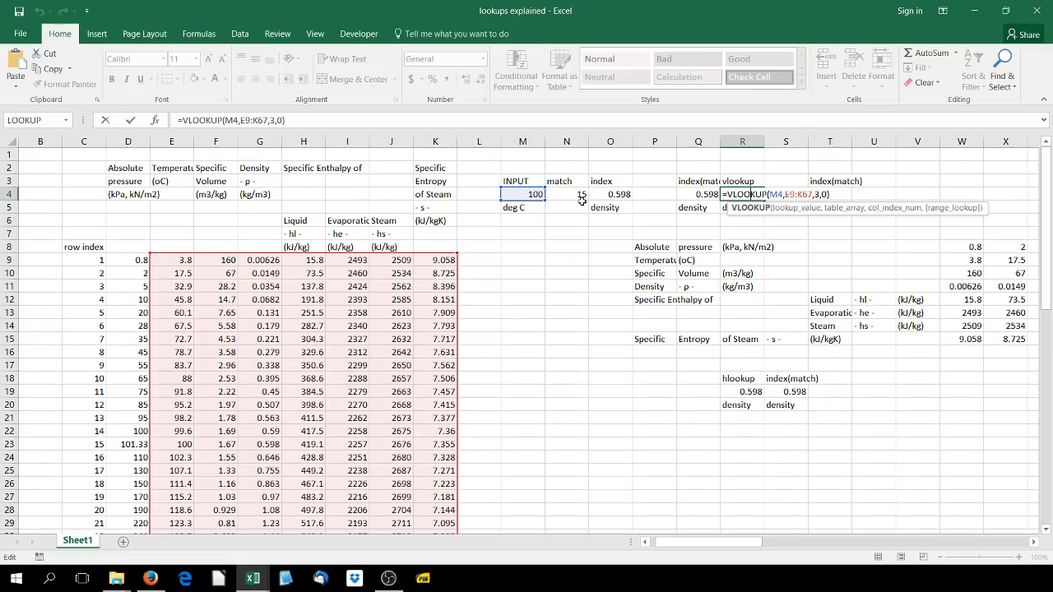
{"action": "key", "text": "Return"}
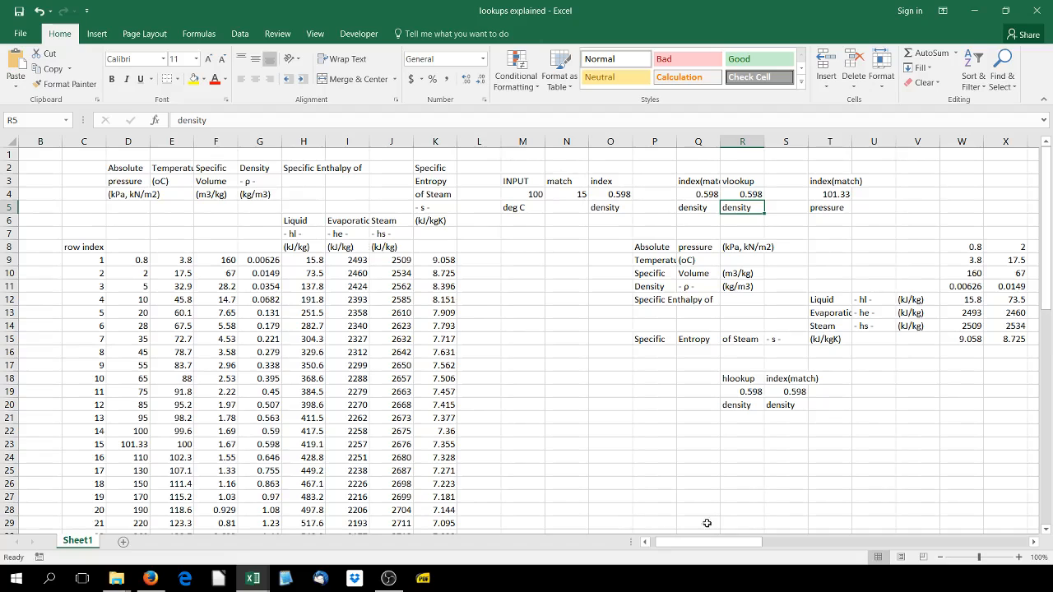
{"action": "left_click_drag", "start_coordinate": [714, 540], "coordinate": [640, 542]}
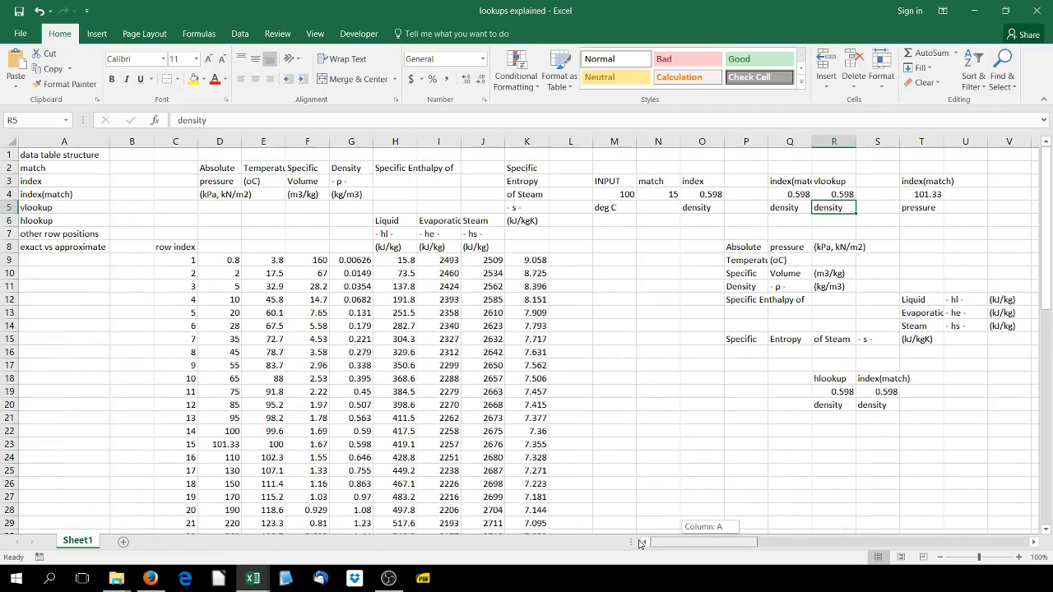
{"action": "left_click", "coordinate": [90, 236]}
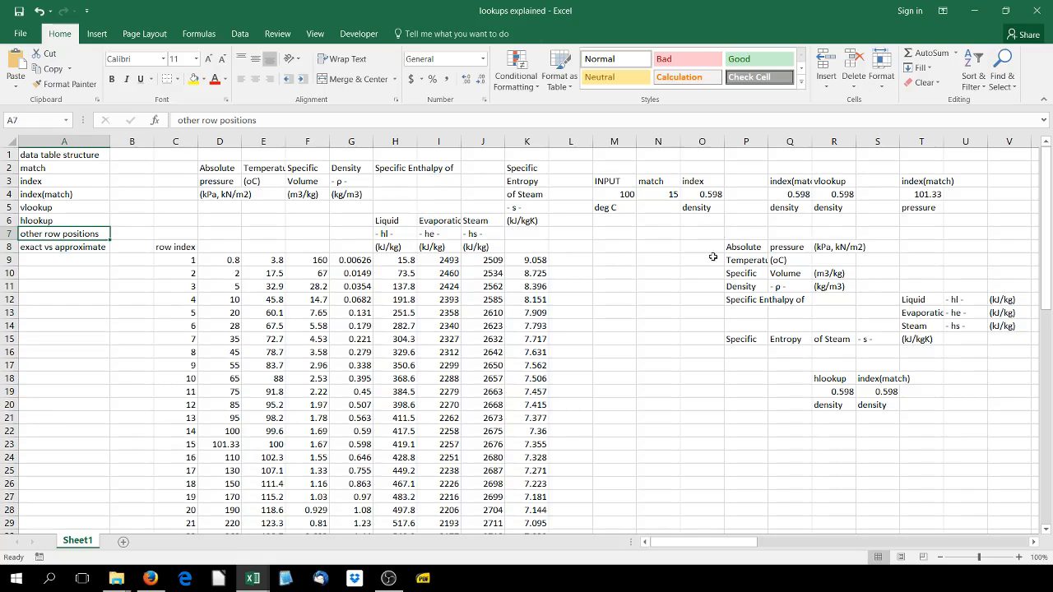
{"action": "scroll", "coordinate": [581, 321], "scroll_direction": "down", "scroll_amount": 2}
{"action": "scroll", "coordinate": [581, 321], "scroll_direction": "up", "scroll_amount": 2}
{"action": "left_click_drag", "start_coordinate": [260, 258], "coordinate": [262, 343]}
{"action": "left_click_drag", "start_coordinate": [421, 260], "coordinate": [419, 306]}
{"action": "left_click", "coordinate": [265, 260]}
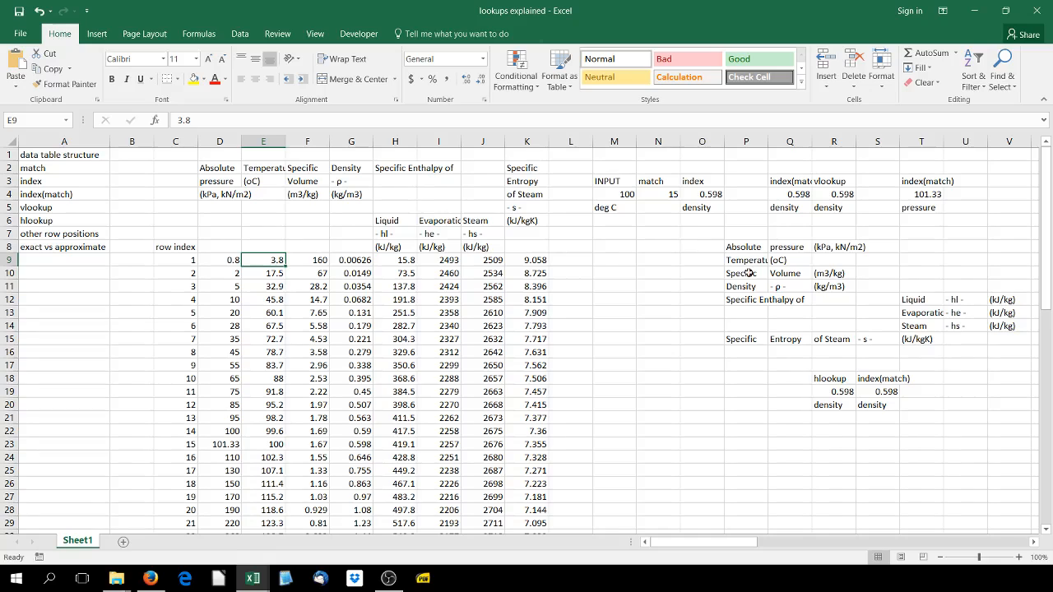
Clear the separate match and index cells in N3:O6 and the index(match) pressure block in T3:T5
{"action": "left_click_drag", "start_coordinate": [650, 181], "coordinate": [699, 223]}
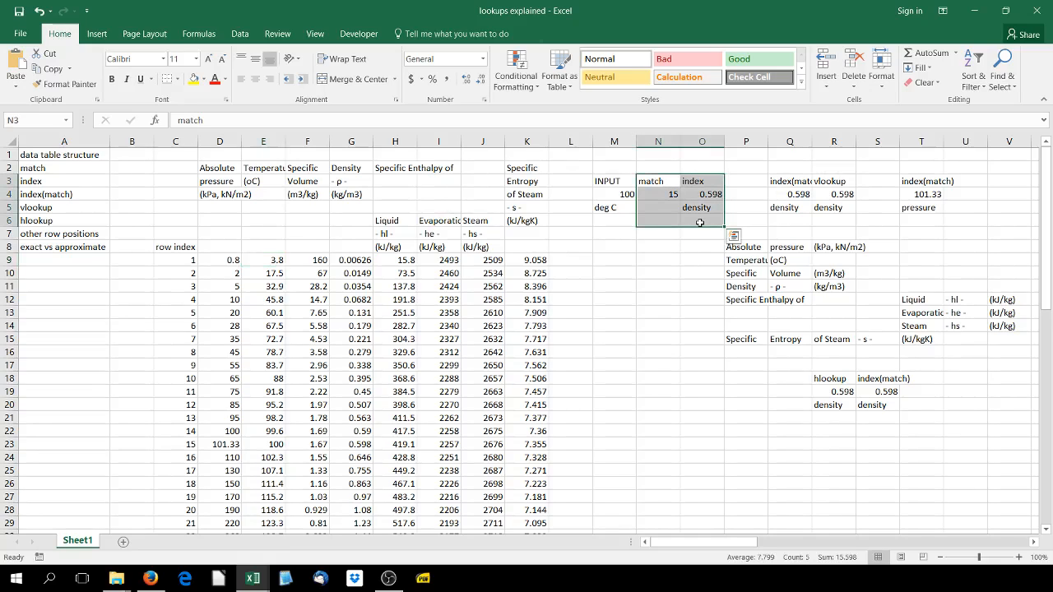
{"action": "key", "text": "Delete"}
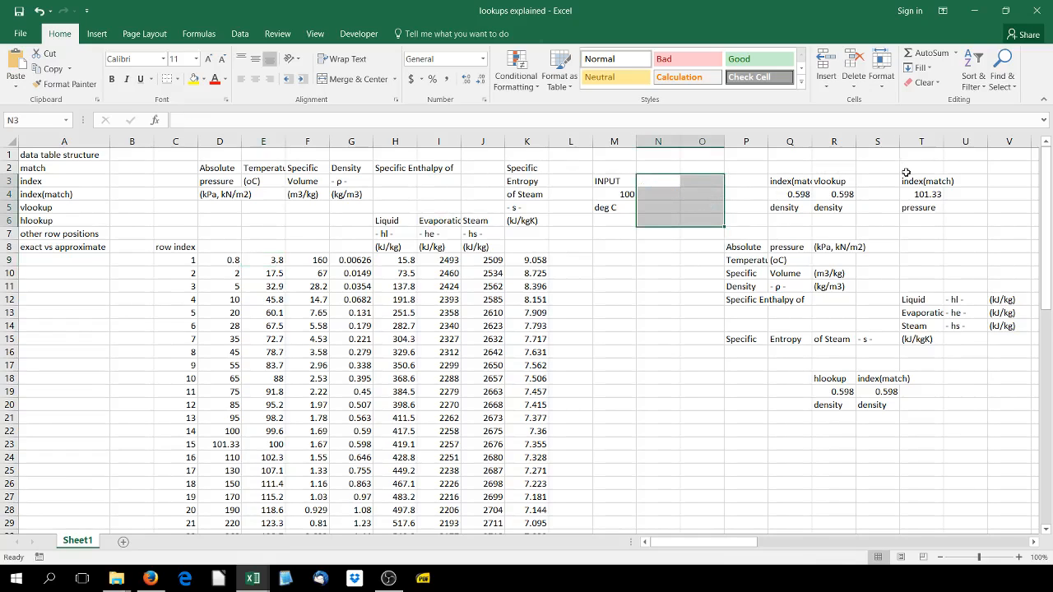
{"action": "left_click_drag", "start_coordinate": [905, 168], "coordinate": [928, 236]}
{"action": "key", "text": "Delete"}
{"action": "left_click", "coordinate": [711, 237]}
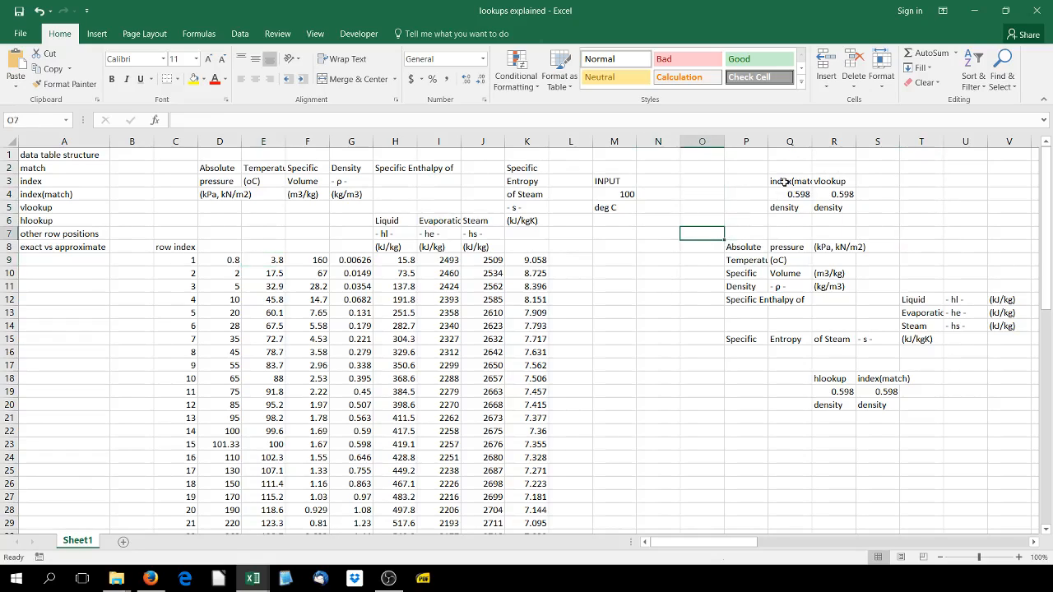
{"action": "left_click", "coordinate": [609, 246]}
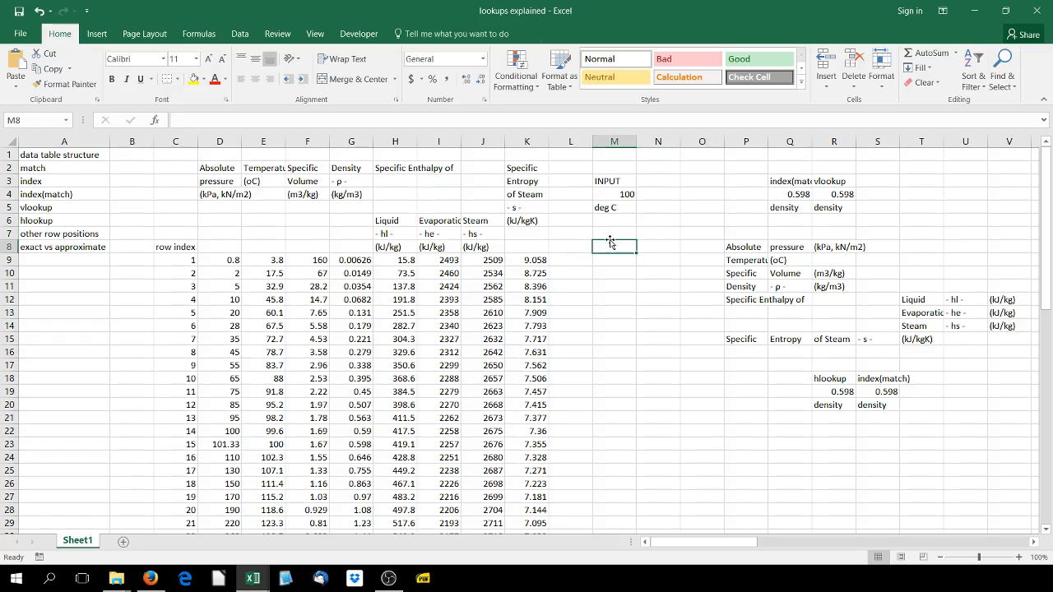
Clear the vlookup density block in R3:R5
{"action": "left_click", "coordinate": [790, 181]}
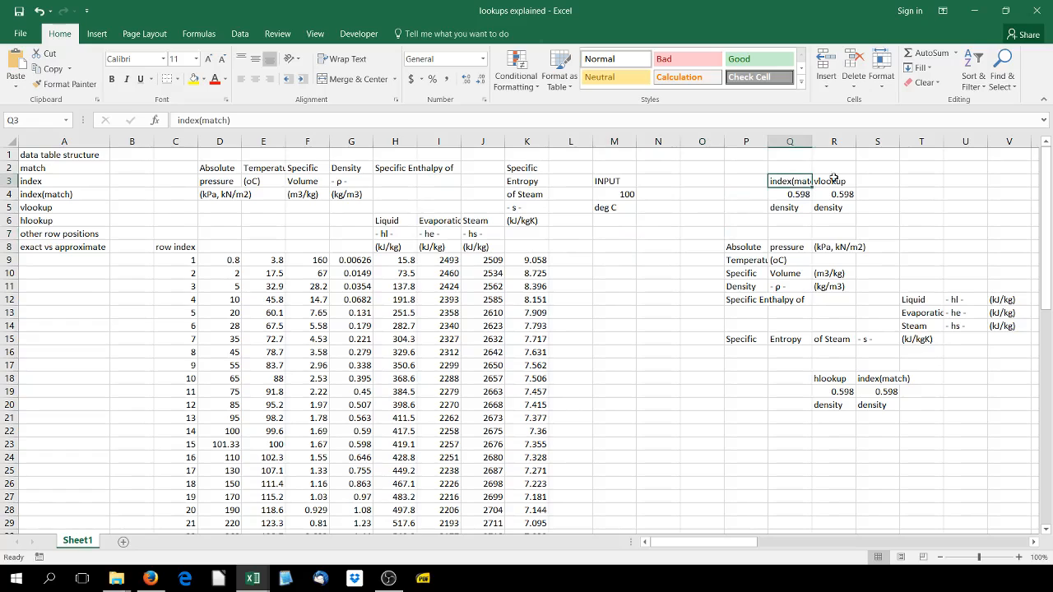
{"action": "left_click_drag", "start_coordinate": [833, 179], "coordinate": [833, 207]}
{"action": "key", "text": "Delete"}
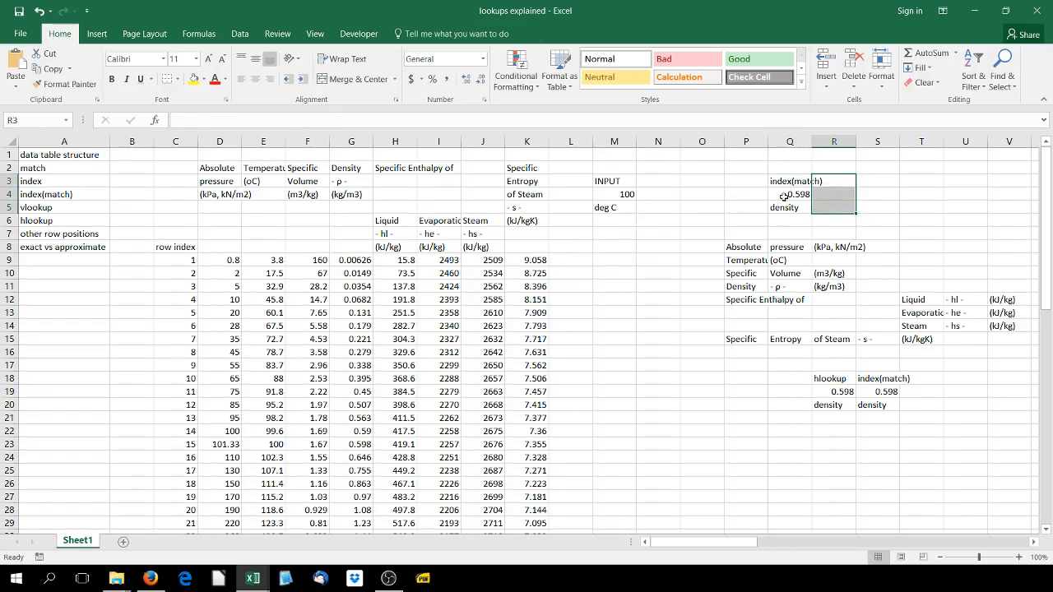
Examine the match type argument of the index(match) density formula in Q4
{"action": "left_click", "coordinate": [783, 195]}
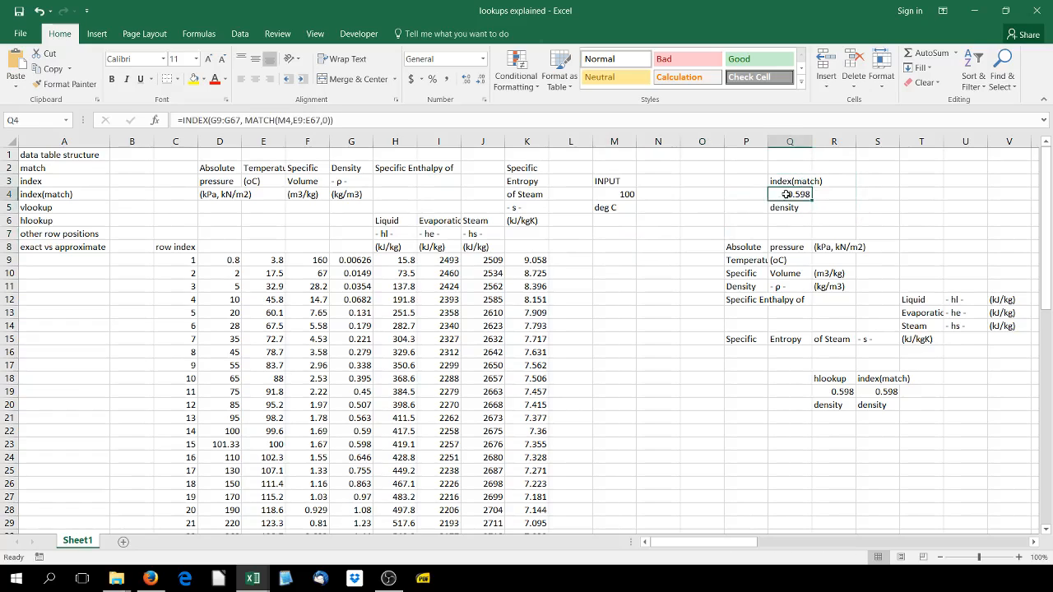
{"action": "left_click", "coordinate": [328, 121]}
{"action": "left_click", "coordinate": [416, 143]}
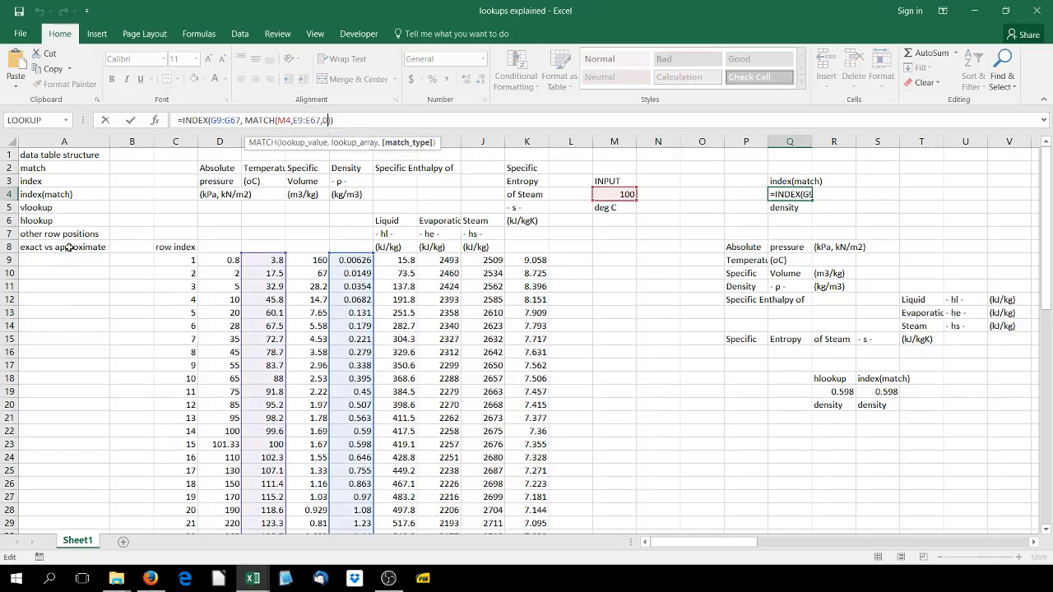
{"action": "left_click", "coordinate": [130, 120]}
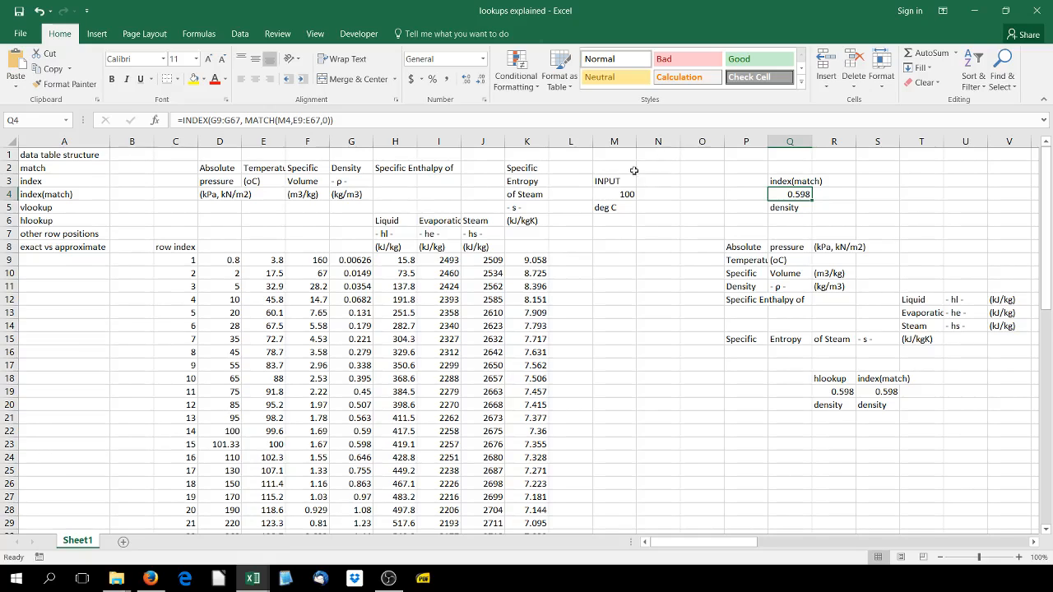
Set the input temperature in M4 to 99 deg C
{"action": "left_click", "coordinate": [603, 192]}
{"action": "type", "text": "99"}
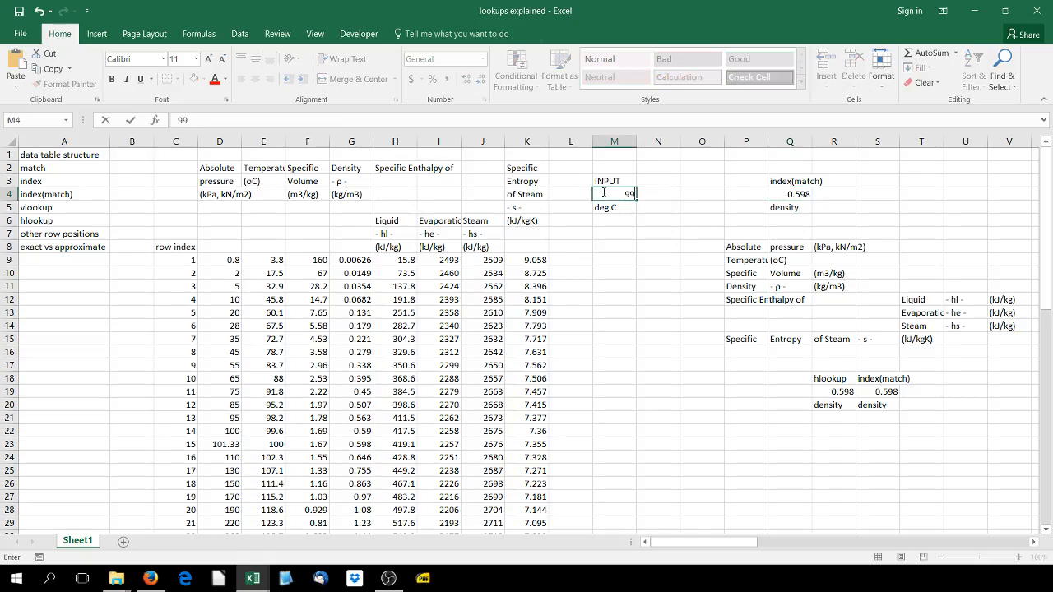
{"action": "key", "text": "Return"}
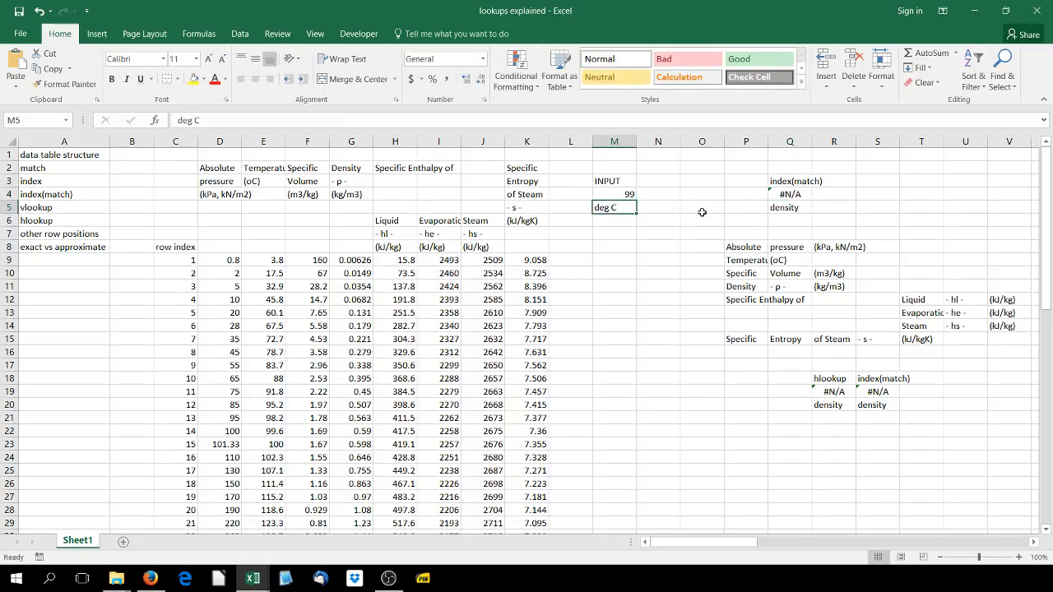
Change the match type of the MATCH function in Q4 to 1 for an approximate less-than match
{"action": "left_click", "coordinate": [785, 198]}
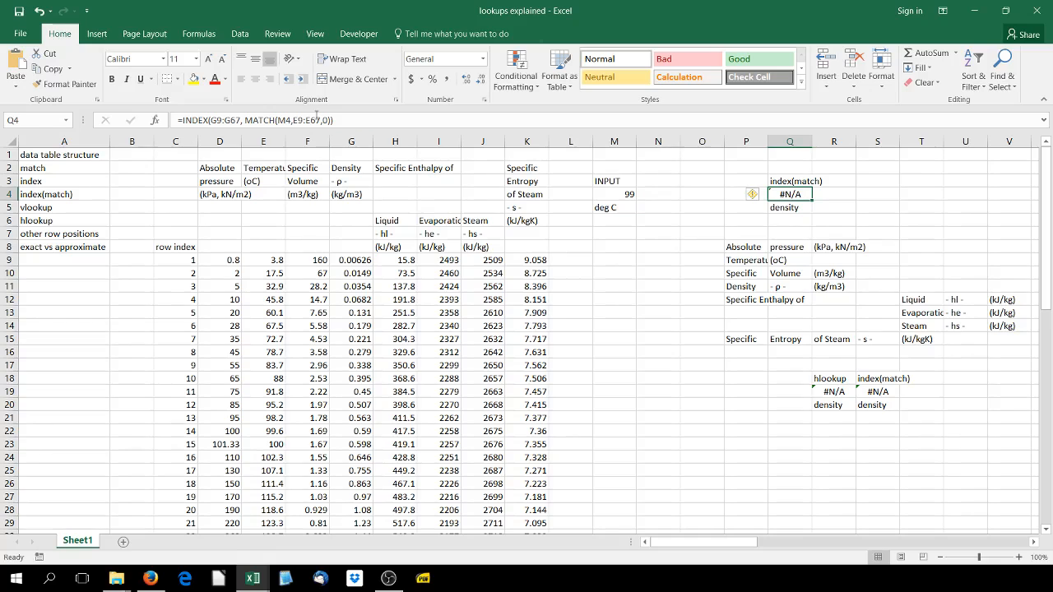
{"action": "left_click", "coordinate": [323, 120]}
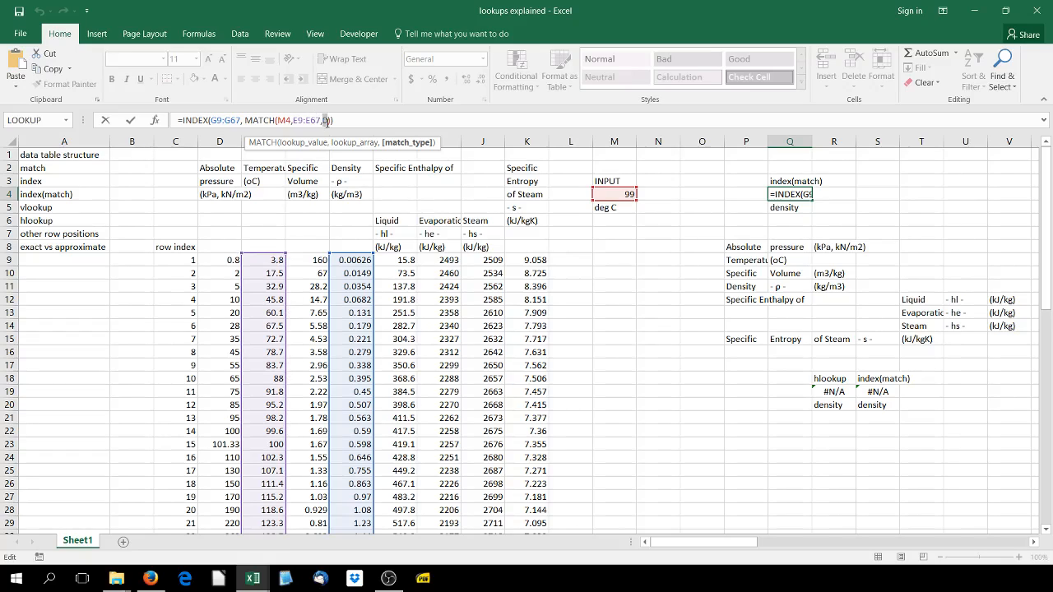
{"action": "type", "text": "1"}
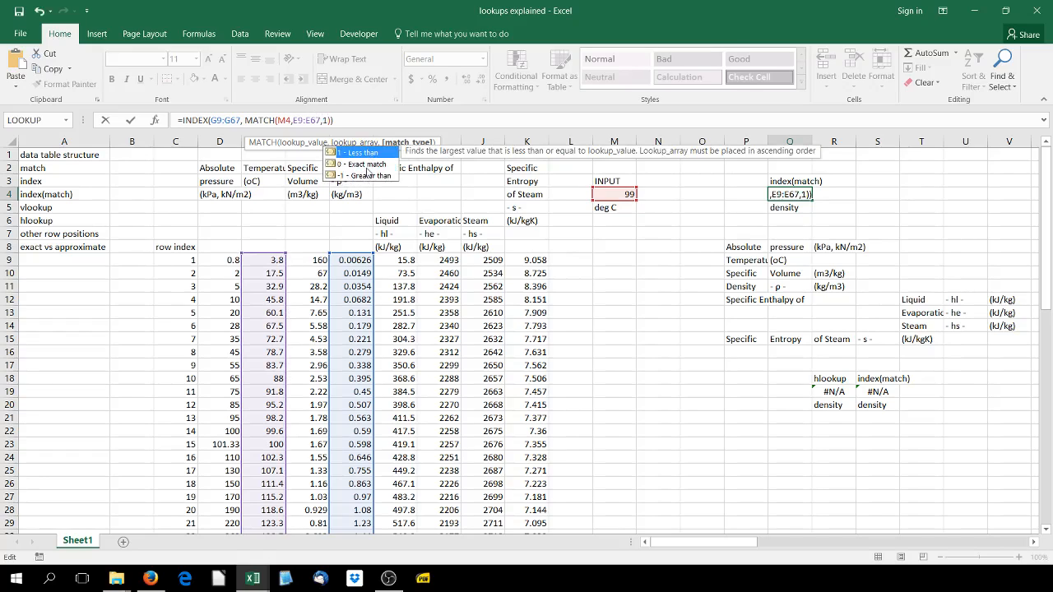
{"action": "key", "text": "Return"}
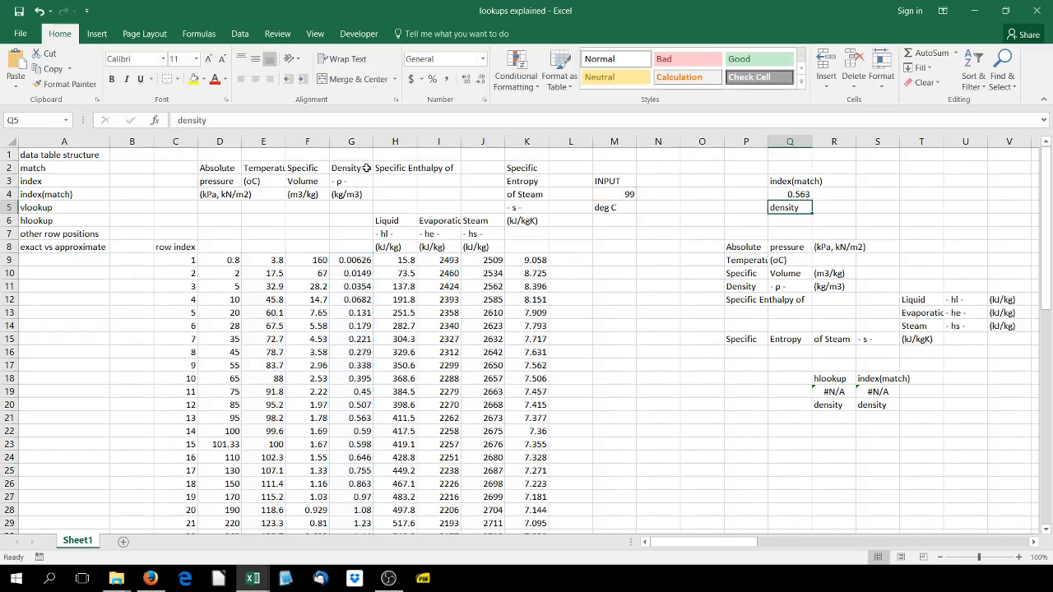
Compare the index(match) density formula in Q4 with the corresponding steam table row C21:K21
{"action": "left_click", "coordinate": [786, 194]}
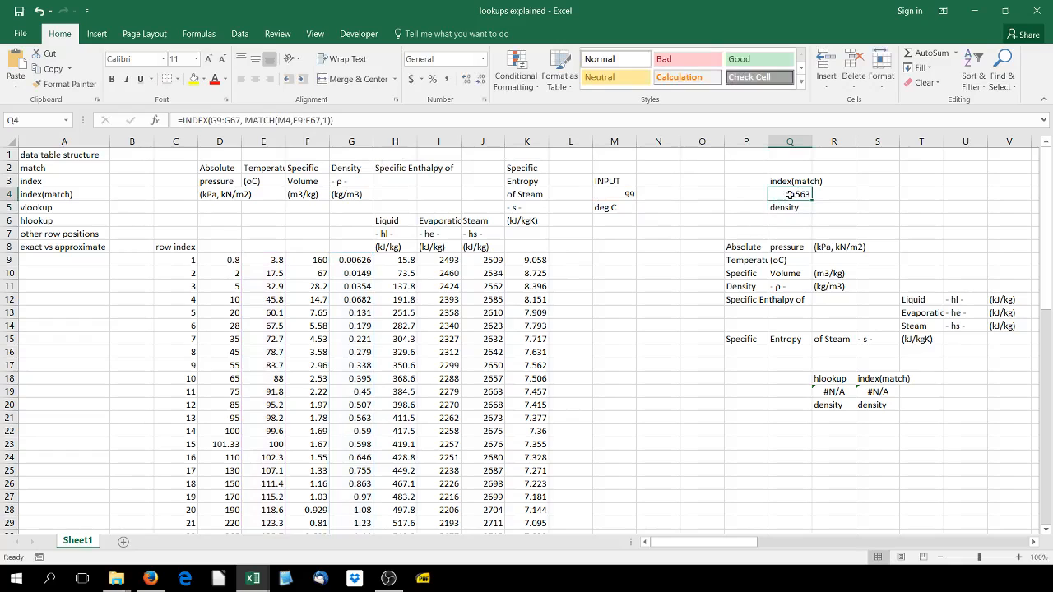
{"action": "double_click", "coordinate": [798, 195]}
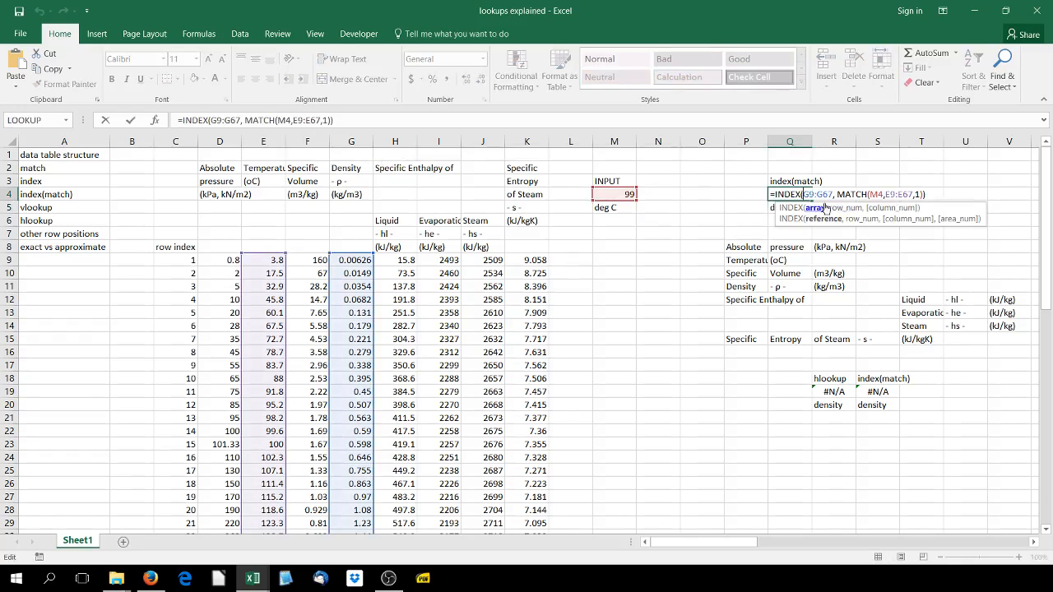
{"action": "key", "text": "Return"}
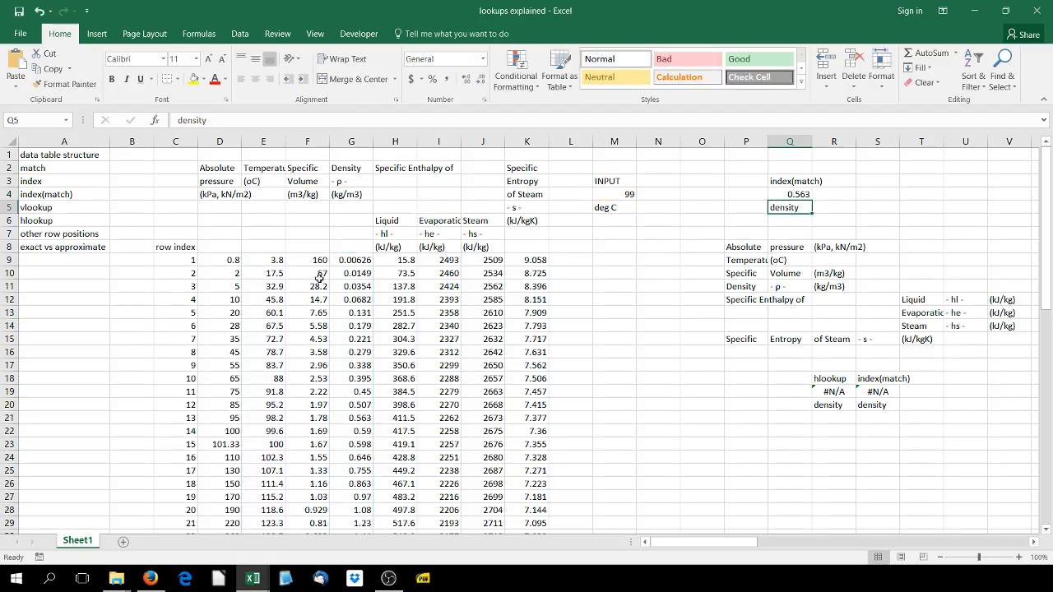
{"action": "left_click", "coordinate": [354, 417]}
{"action": "left_click_drag", "start_coordinate": [160, 420], "coordinate": [534, 420]}
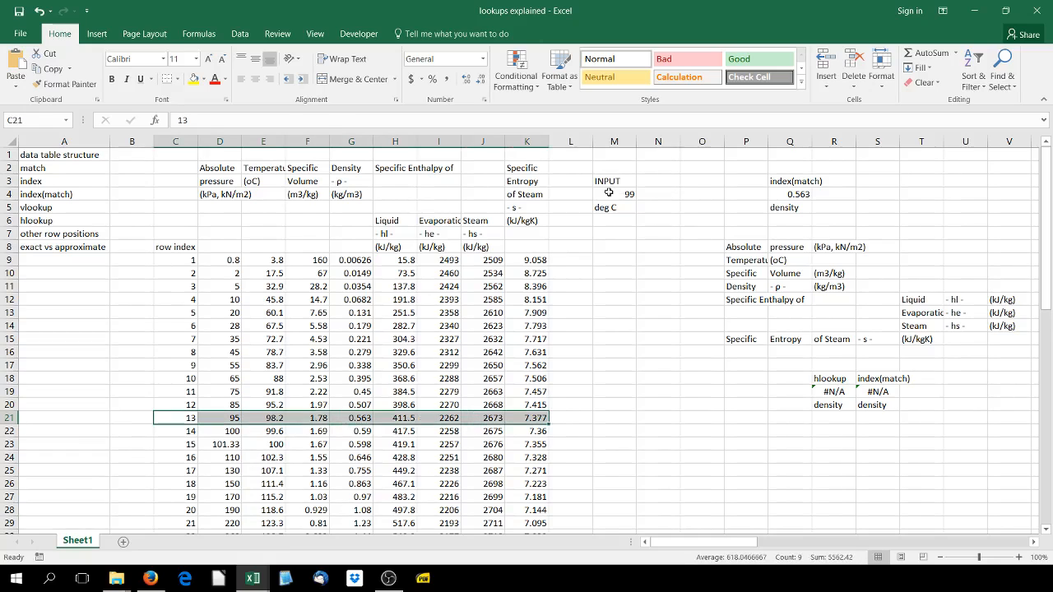
Examine the lookup array and match type arguments of the MATCH function in Q4
{"action": "double_click", "coordinate": [786, 194]}
{"action": "left_click", "coordinate": [900, 194]}
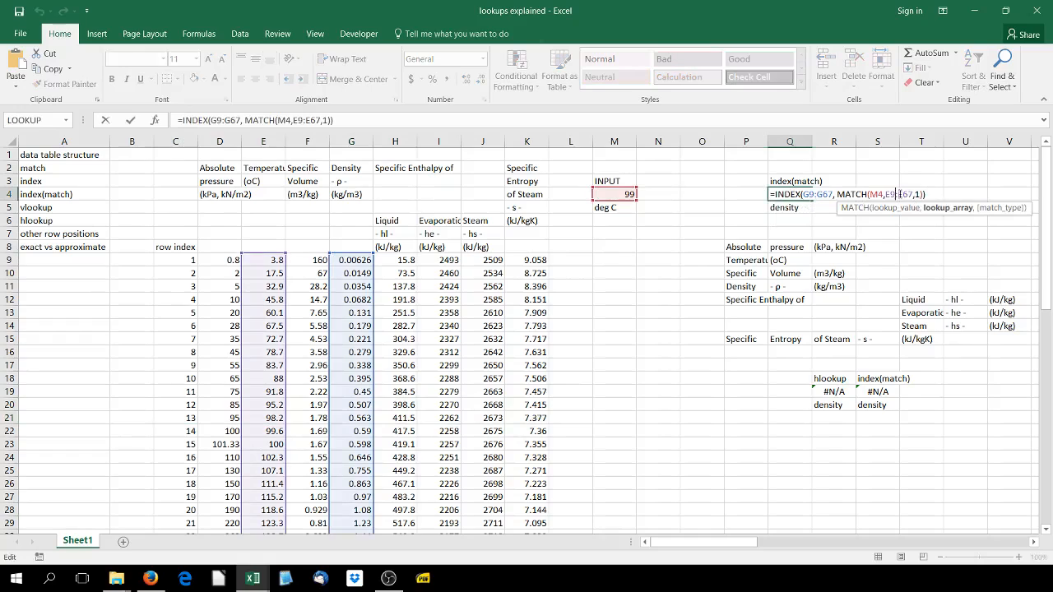
{"action": "left_click", "coordinate": [915, 194]}
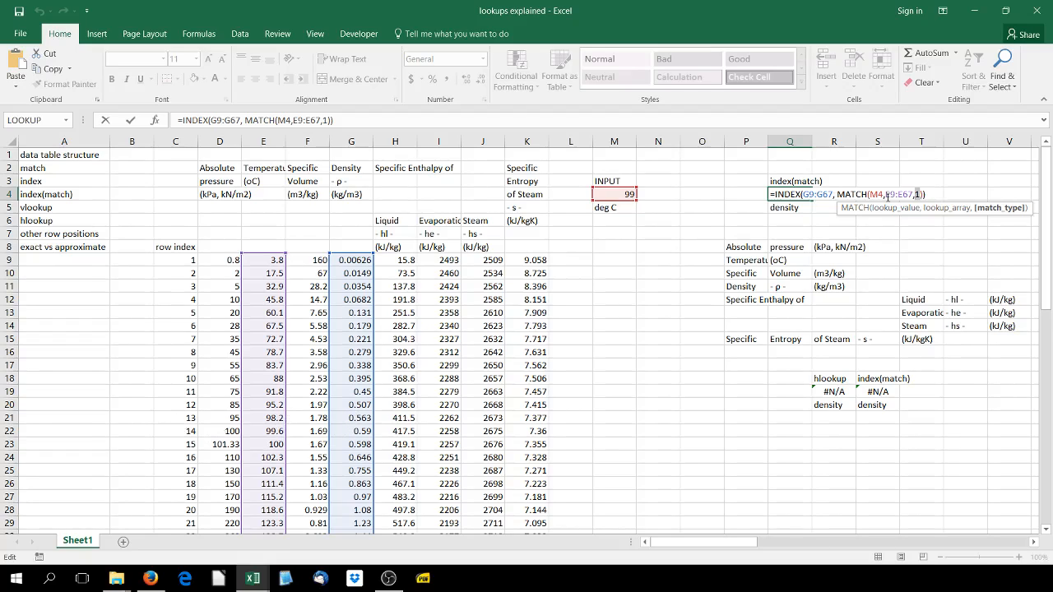
{"action": "left_click", "coordinate": [130, 120]}
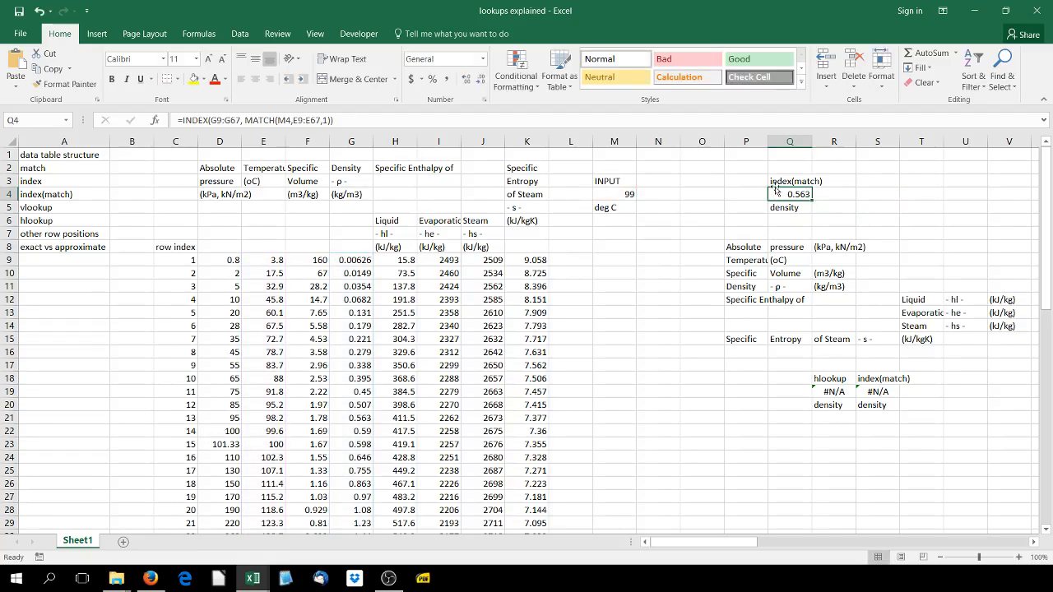
Copy the Q4 formula text into R4 and add 1 to its MATCH result, giving =INDEX(G9:G67, MATCH(M4,E9:E67,1)+1)
{"action": "left_click_drag", "start_coordinate": [350, 122], "coordinate": [187, 104]}
{"action": "key", "text": "ctrl+c"}
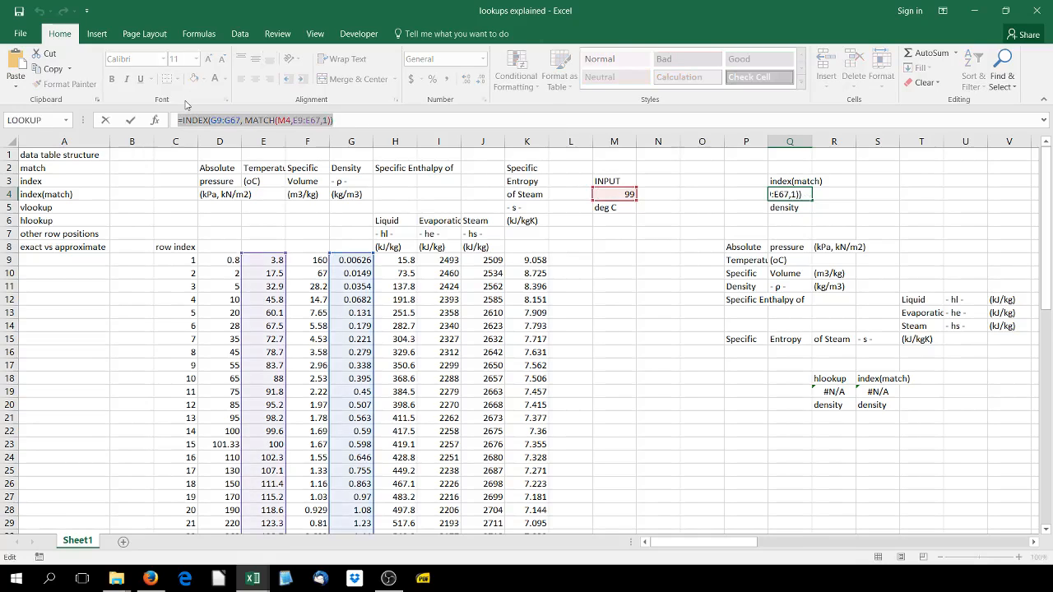
{"action": "left_click", "coordinate": [103, 120]}
{"action": "left_click", "coordinate": [852, 194]}
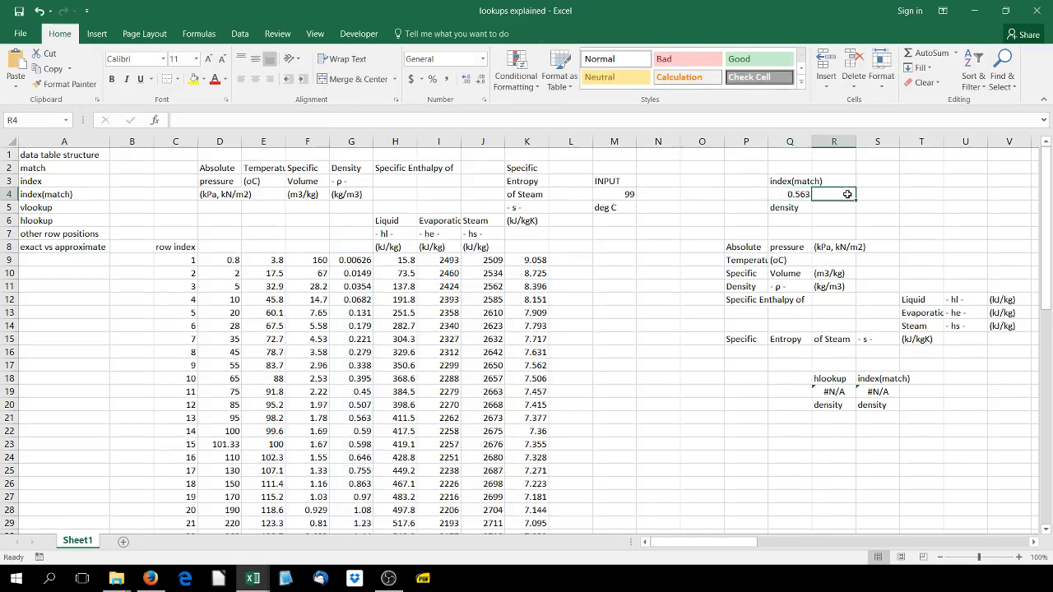
{"action": "left_click", "coordinate": [301, 120]}
{"action": "key", "text": "ctrl+v"}
{"action": "left_click", "coordinate": [329, 120]}
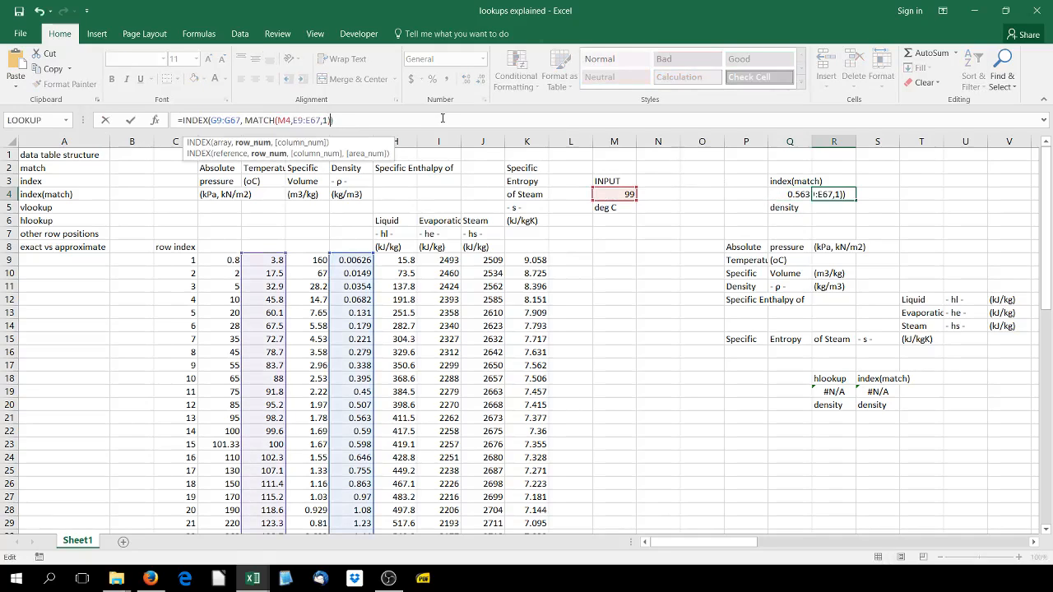
{"action": "type", "text": "+1"}
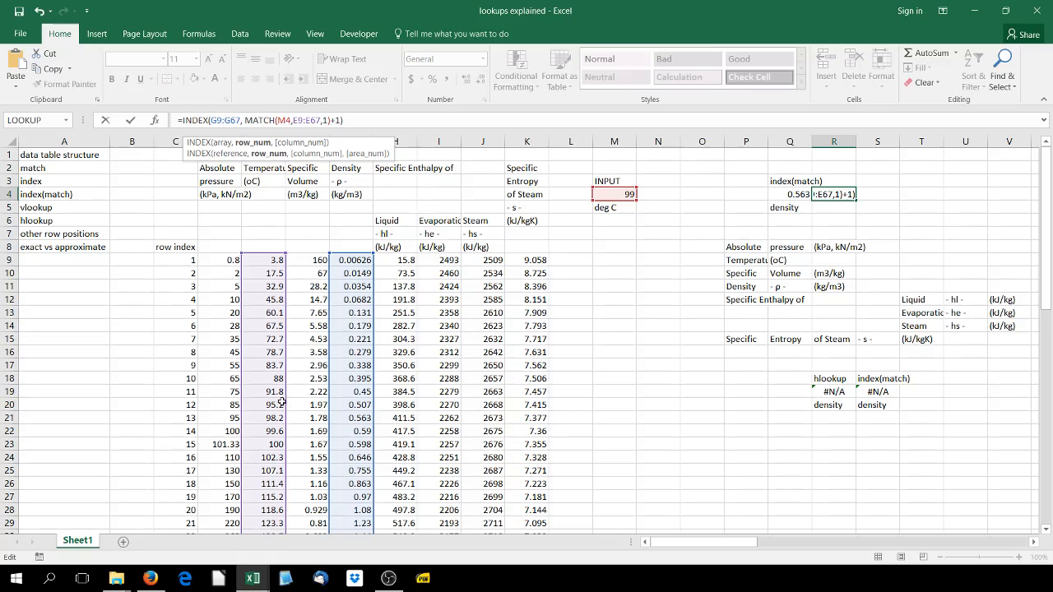
Enter the R4 formula and compare the Q4 and R4 densities with steam table row C22:G22
{"action": "key", "text": "Return"}
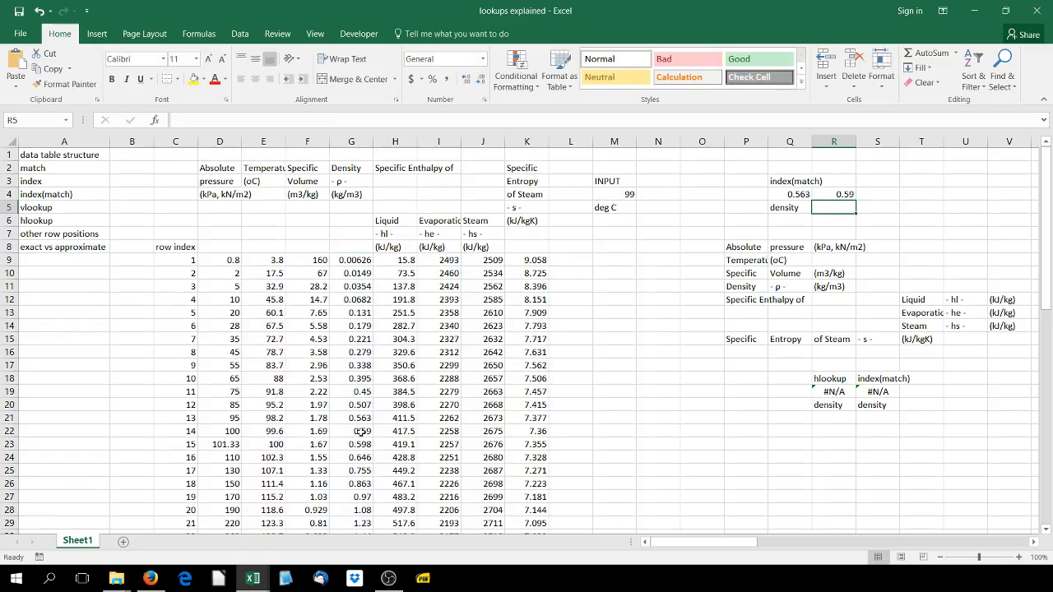
{"action": "left_click_drag", "start_coordinate": [360, 433], "coordinate": [185, 433]}
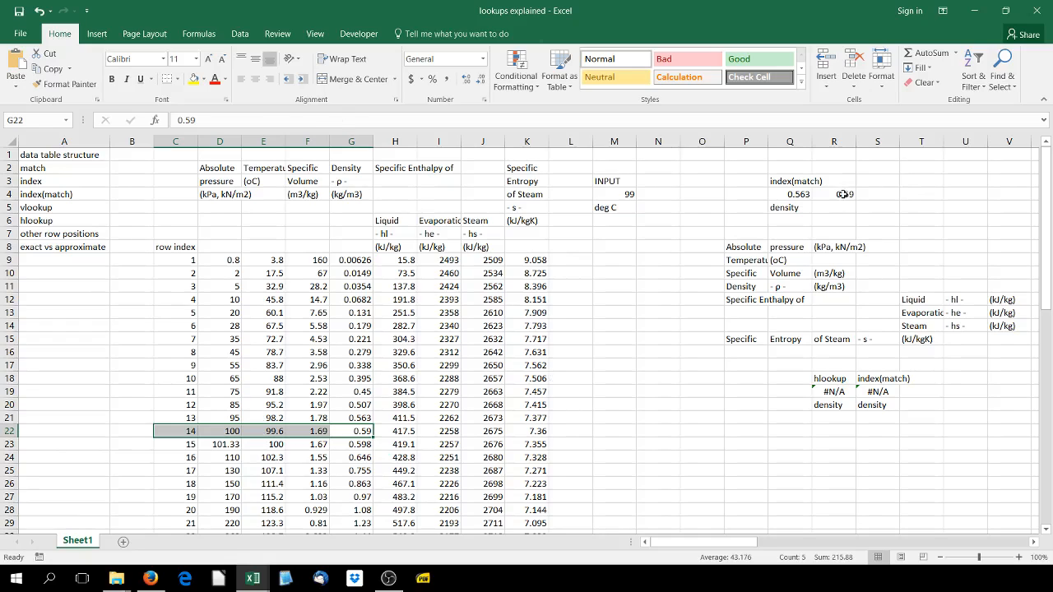
{"action": "left_click_drag", "start_coordinate": [803, 195], "coordinate": [840, 195]}
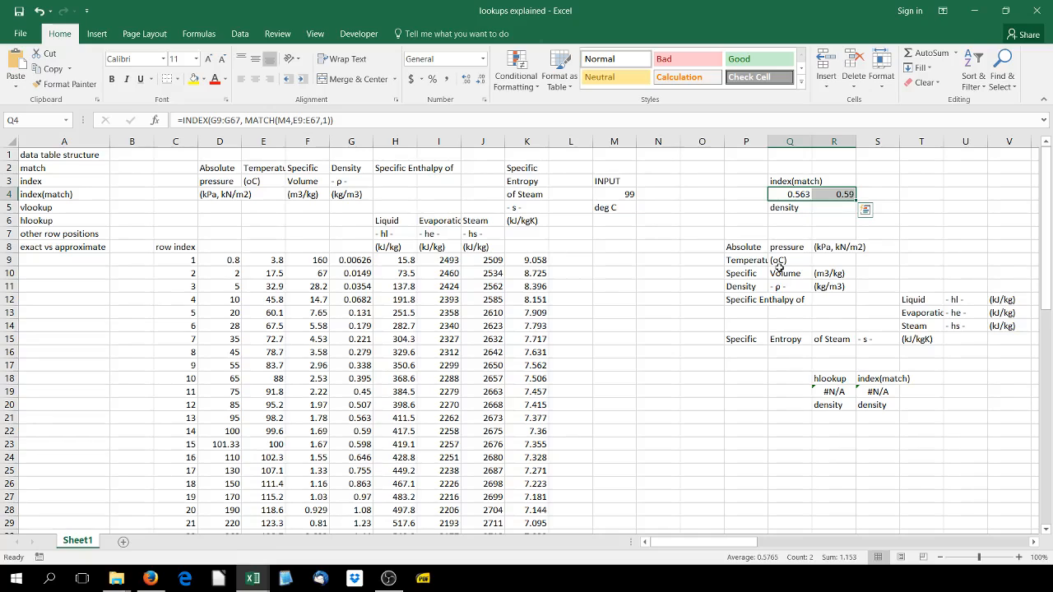
{"action": "left_click", "coordinate": [847, 194]}
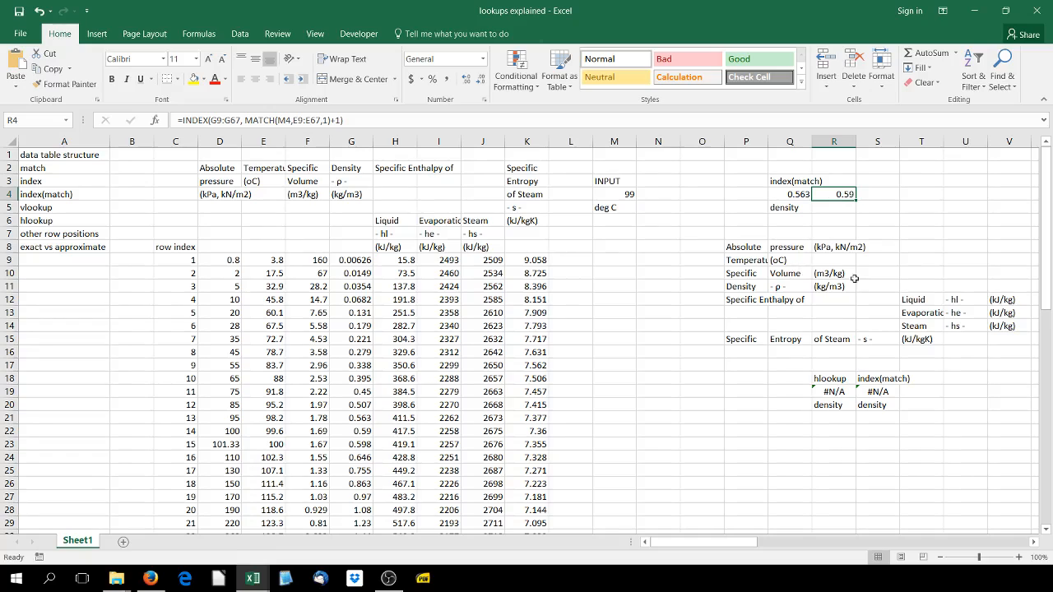
{"action": "left_click", "coordinate": [790, 196]}
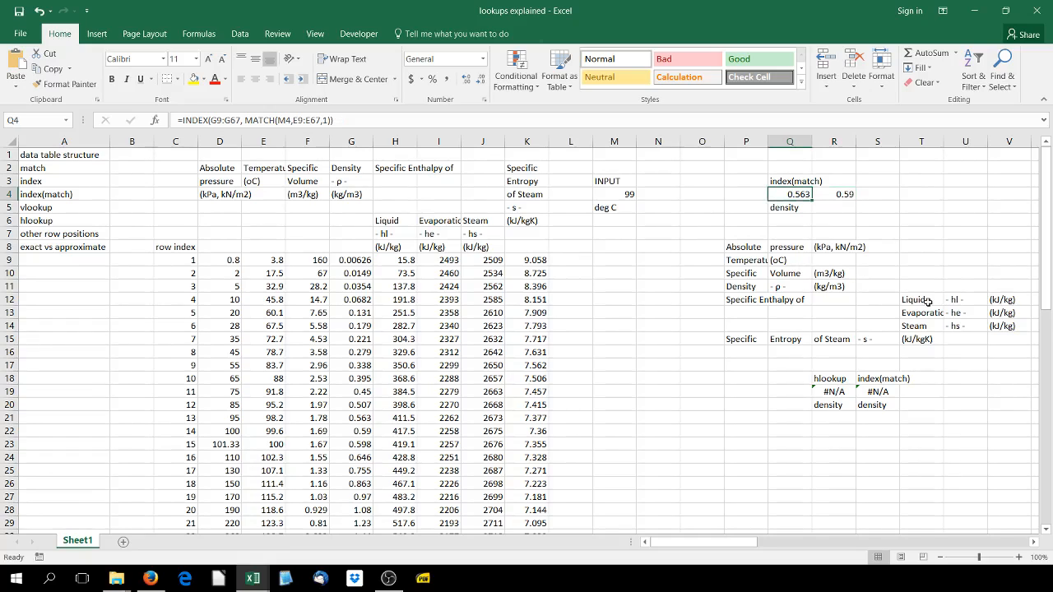
{"action": "left_click", "coordinate": [802, 209]}
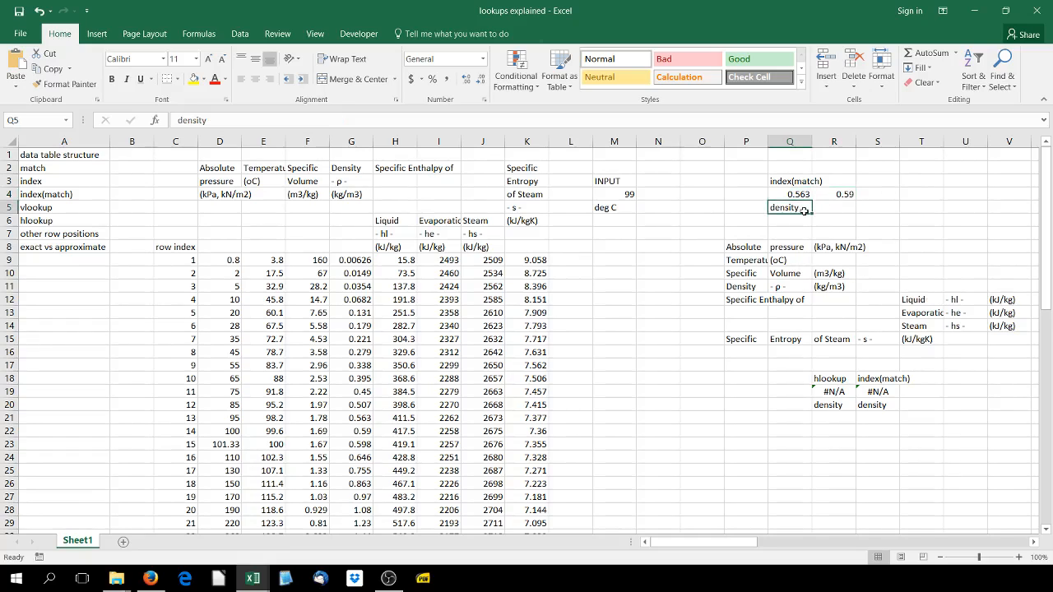
{"action": "type", "text": "spoec"}
{"action": "key", "text": "BackSpace"}
{"action": "key", "text": "BackSpace"}
{"action": "key", "text": "BackSpace"}
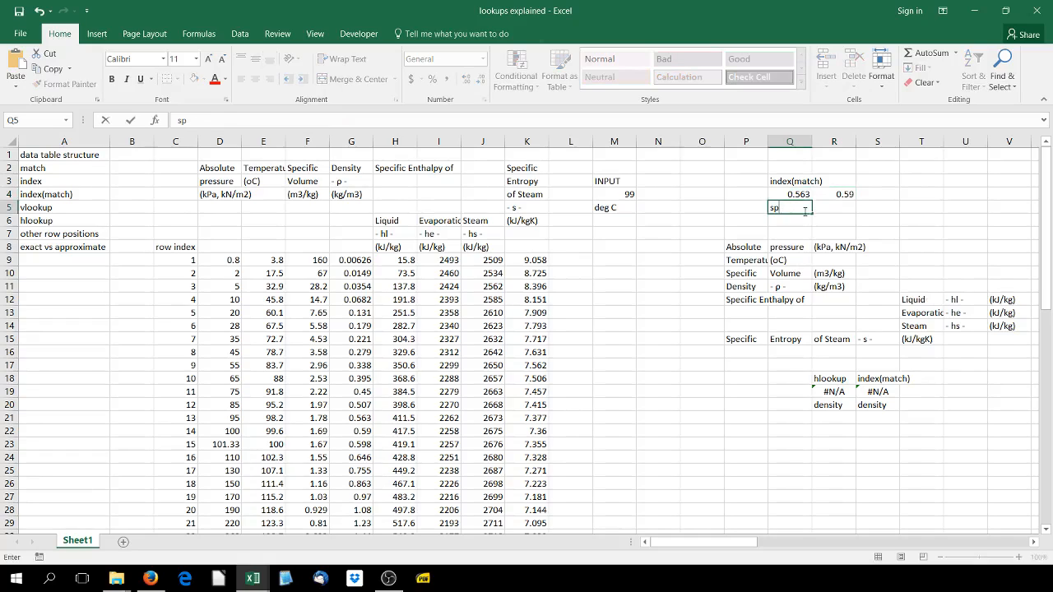
{"action": "type", "text": "ec entroy"}
{"action": "key", "text": "BackSpace"}
{"action": "type", "text": "opy"}
{"action": "key", "text": "BackSpace"}
{"action": "key", "text": "BackSpace"}
{"action": "key", "text": "BackSpace"}
{"action": "key", "text": "BackSpace"}
{"action": "key", "text": "BackSpace"}
{"action": "key", "text": "BackSpace"}
{"action": "key", "text": "BackSpace"}
{"action": "key", "text": "BackSpace"}
{"action": "key", "text": "BackSpace"}
{"action": "key", "text": "BackSpace"}
{"action": "key", "text": "BackSpace"}
{"action": "type", "text": "densi"}
{"action": "key", "text": "Return"}
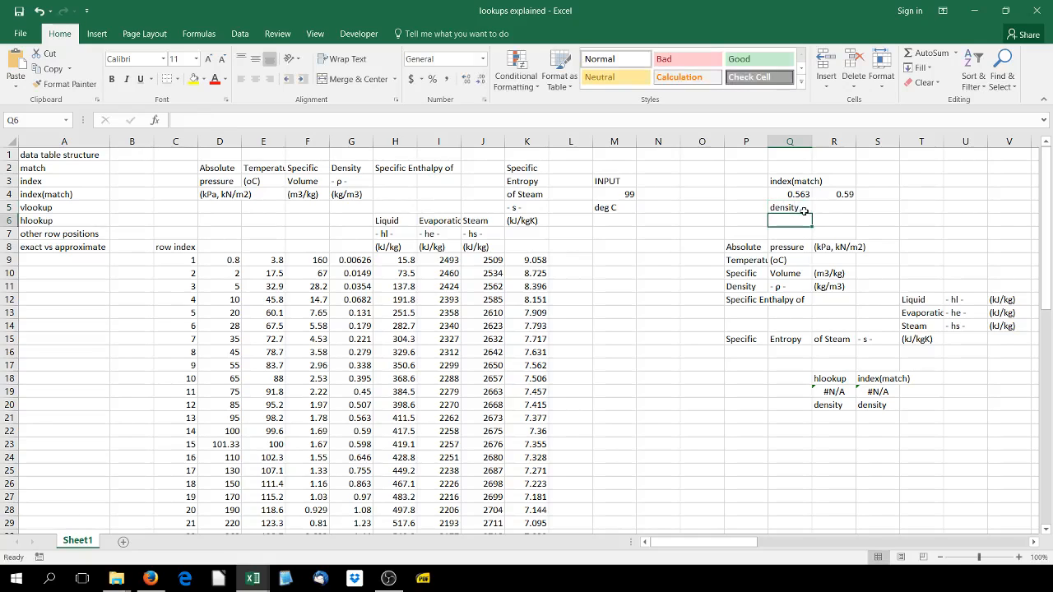
Review the specific entropy values in column K and relabel the input in M5 as "spec entropy"
{"action": "left_click", "coordinate": [609, 215]}
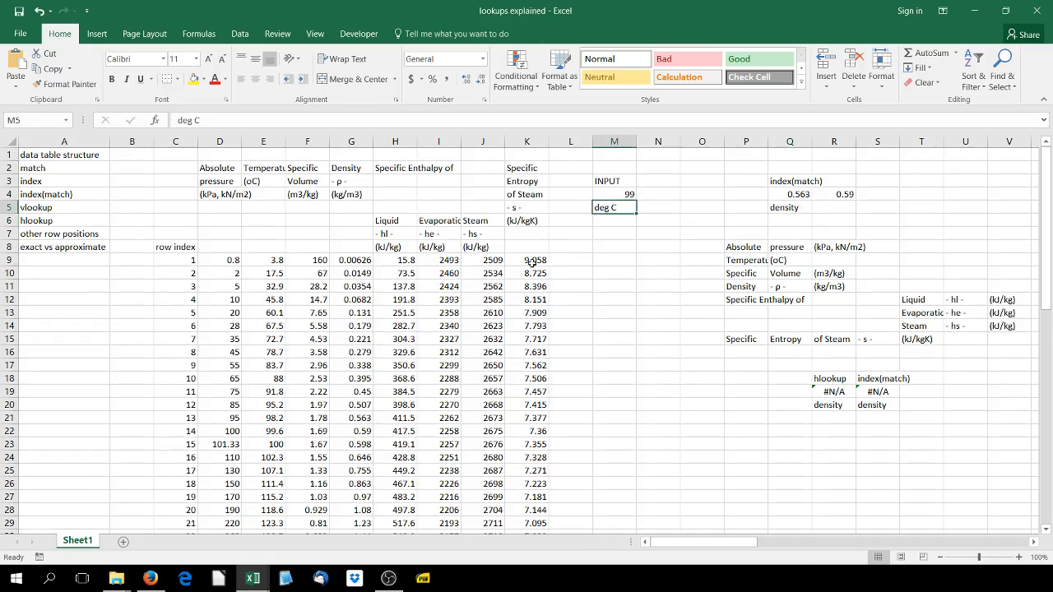
{"action": "left_click_drag", "start_coordinate": [531, 261], "coordinate": [531, 444]}
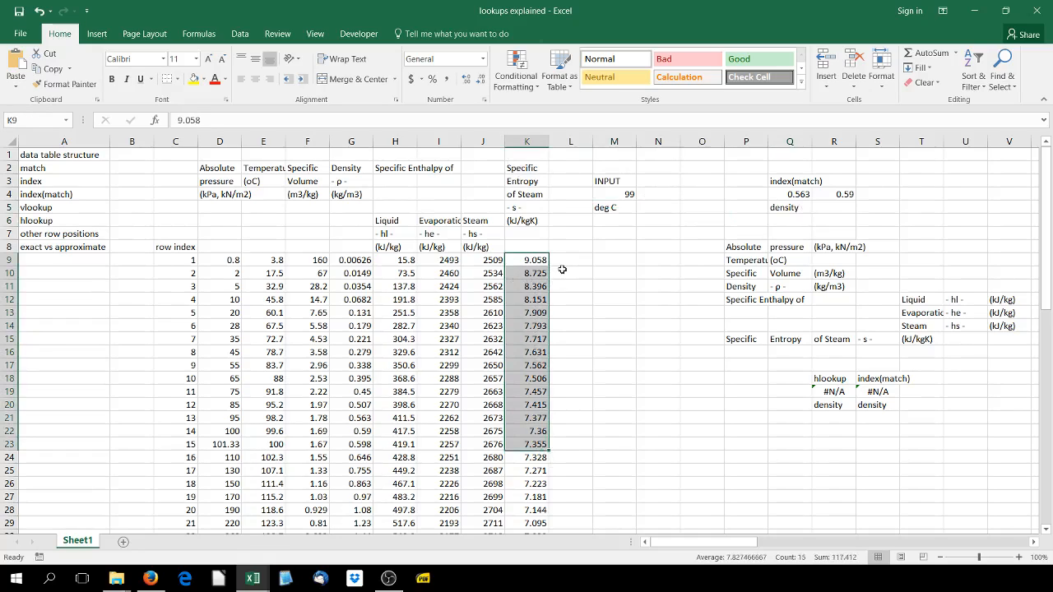
{"action": "scroll", "coordinate": [523, 261], "scroll_direction": "down", "scroll_amount": 1}
{"action": "scroll", "coordinate": [522, 261], "scroll_direction": "down", "scroll_amount": 12}
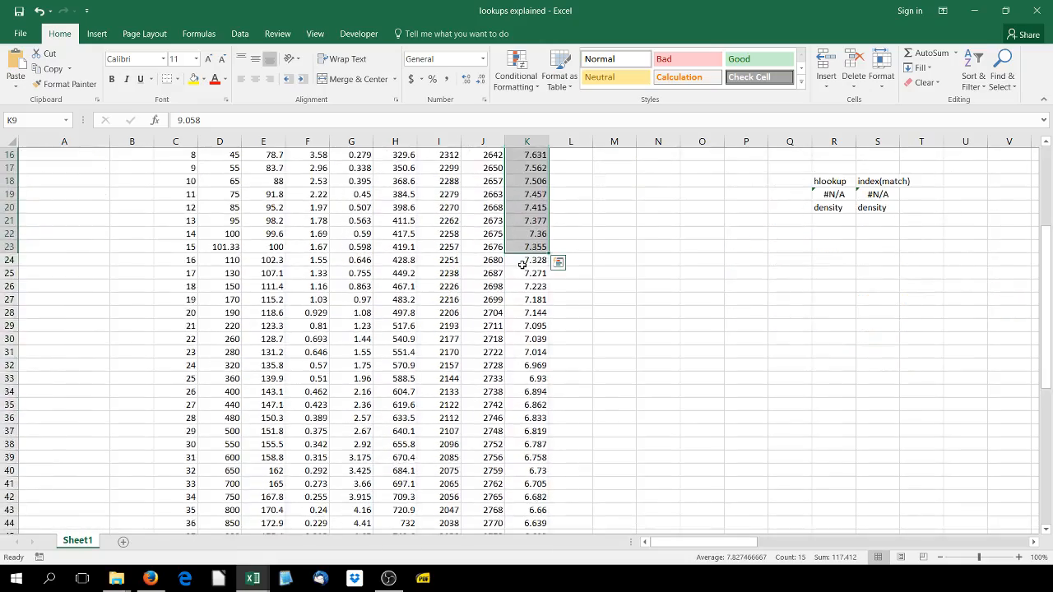
{"action": "scroll", "coordinate": [524, 286], "scroll_direction": "down", "scroll_amount": 5}
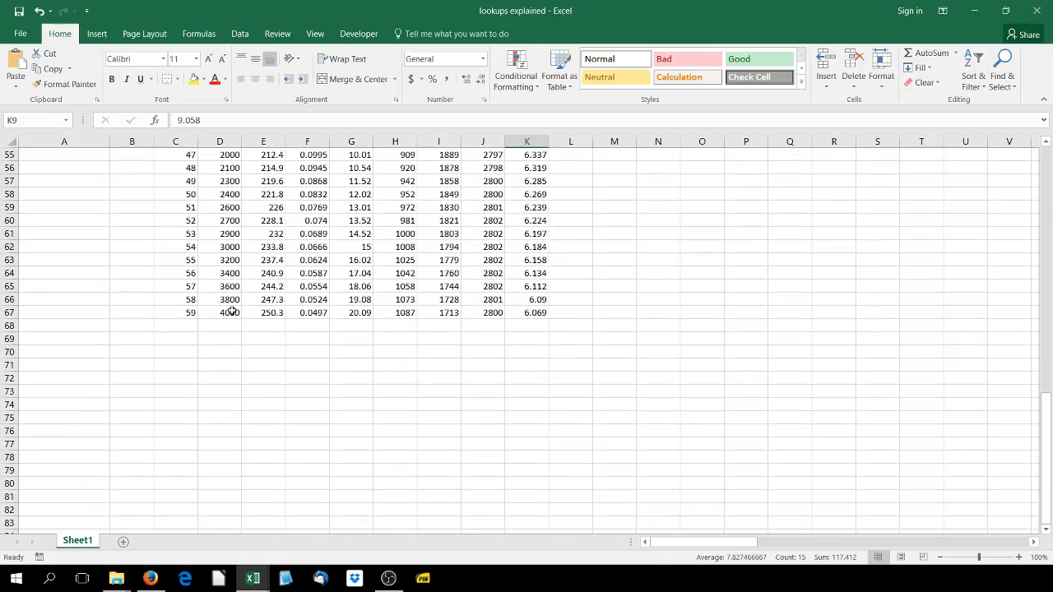
{"action": "scroll", "coordinate": [265, 312], "scroll_direction": "up", "scroll_amount": 18}
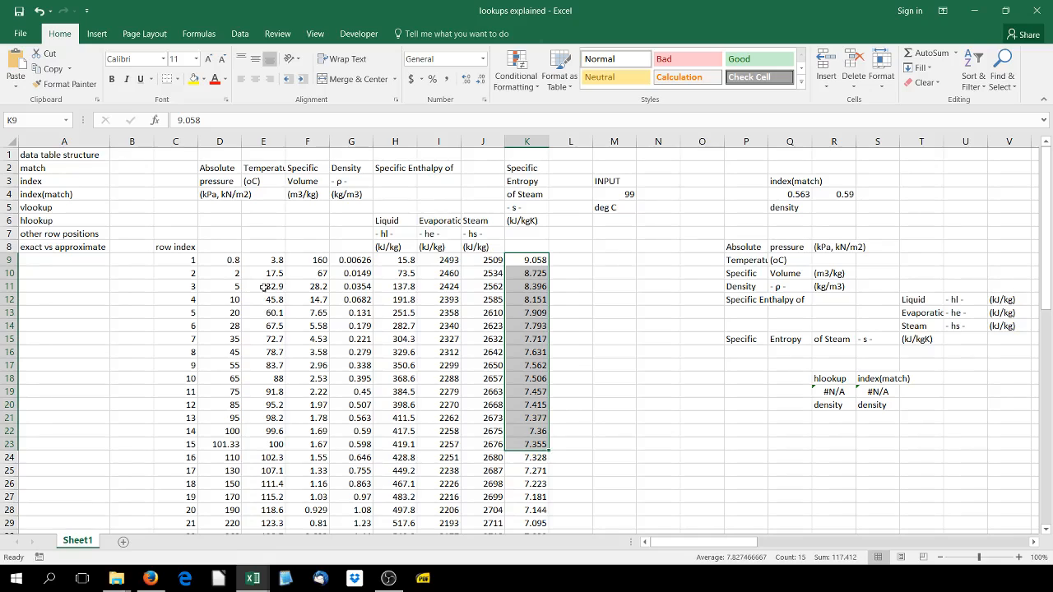
{"action": "left_click", "coordinate": [619, 208]}
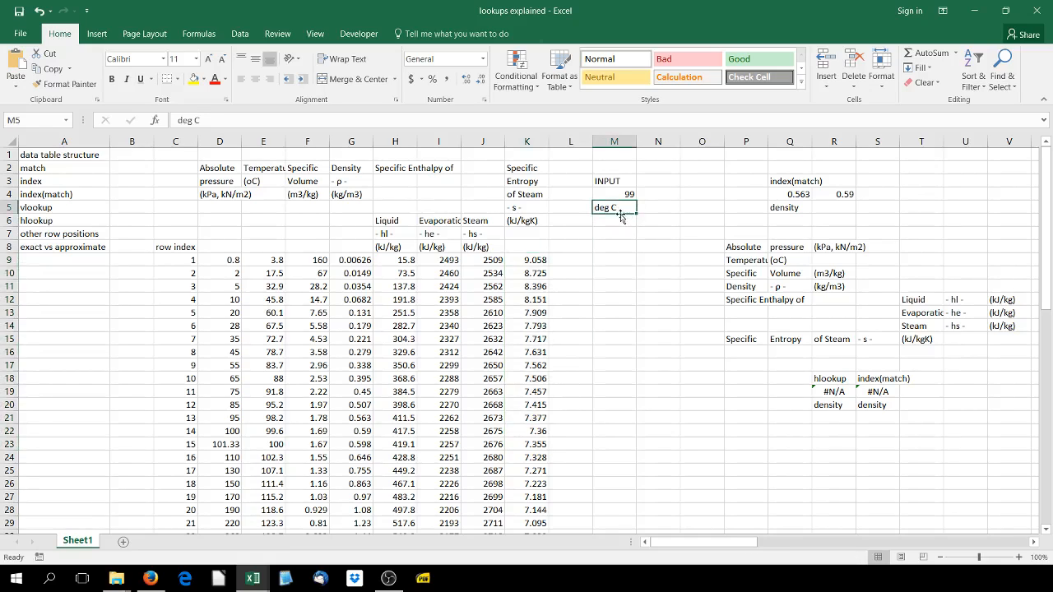
{"action": "type", "text": "spe"}
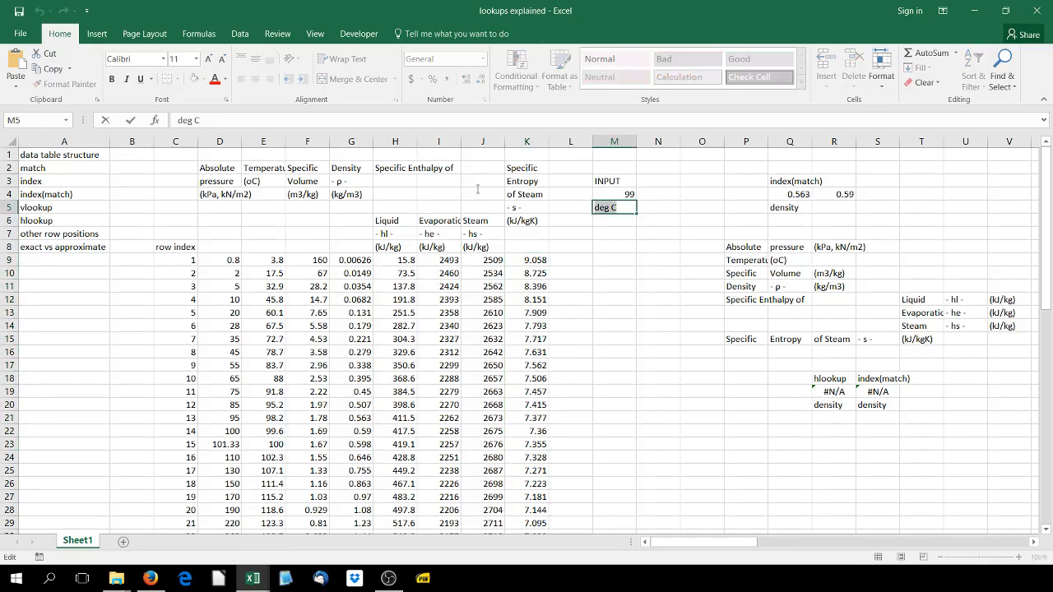
{"action": "type", "text": "tro"}
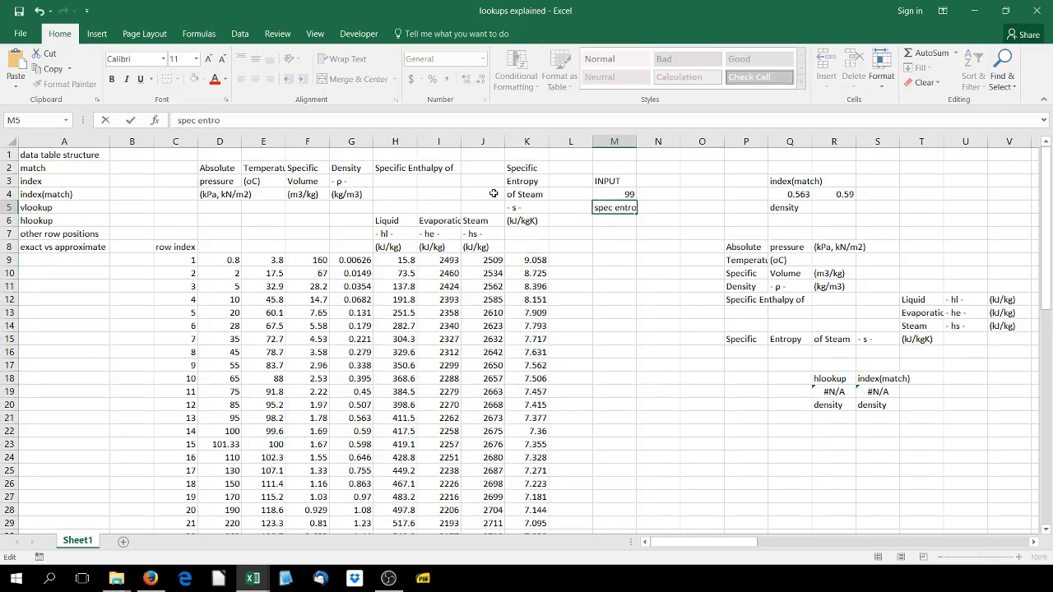
{"action": "type", "text": "py"}
{"action": "key", "text": "Return"}
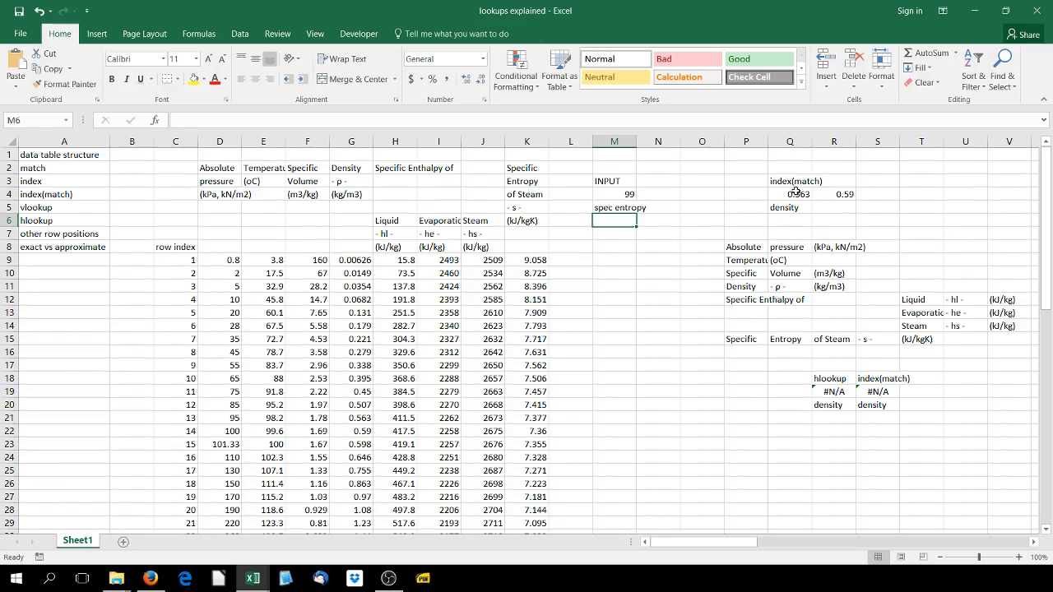
Clear R4 and change the MATCH lookup array in the Q4 formula to the specific entropy range K9:K67
{"action": "left_click", "coordinate": [823, 194]}
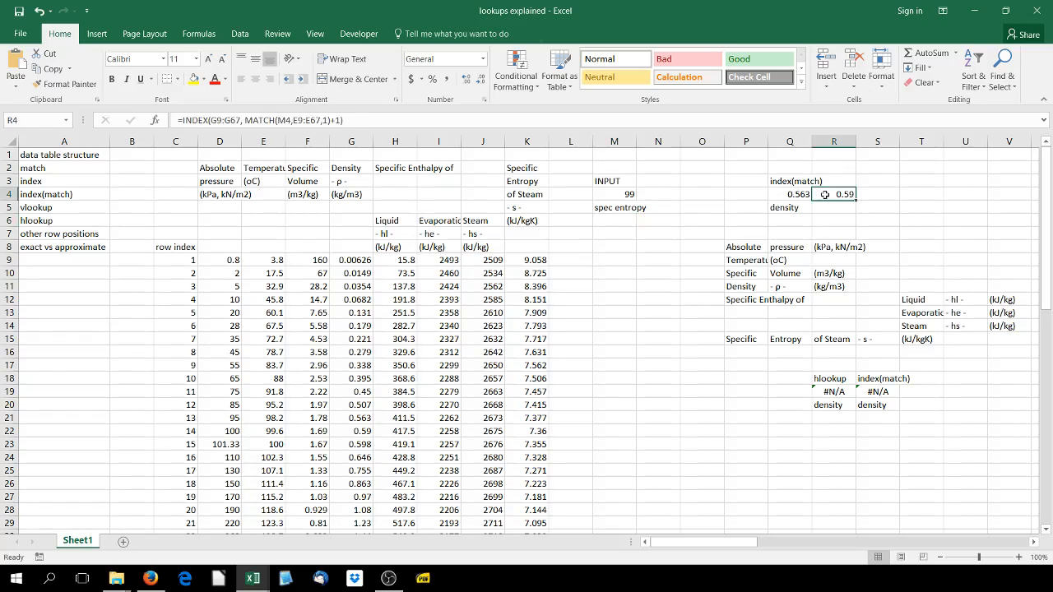
{"action": "key", "text": "Delete"}
{"action": "double_click", "coordinate": [799, 194]}
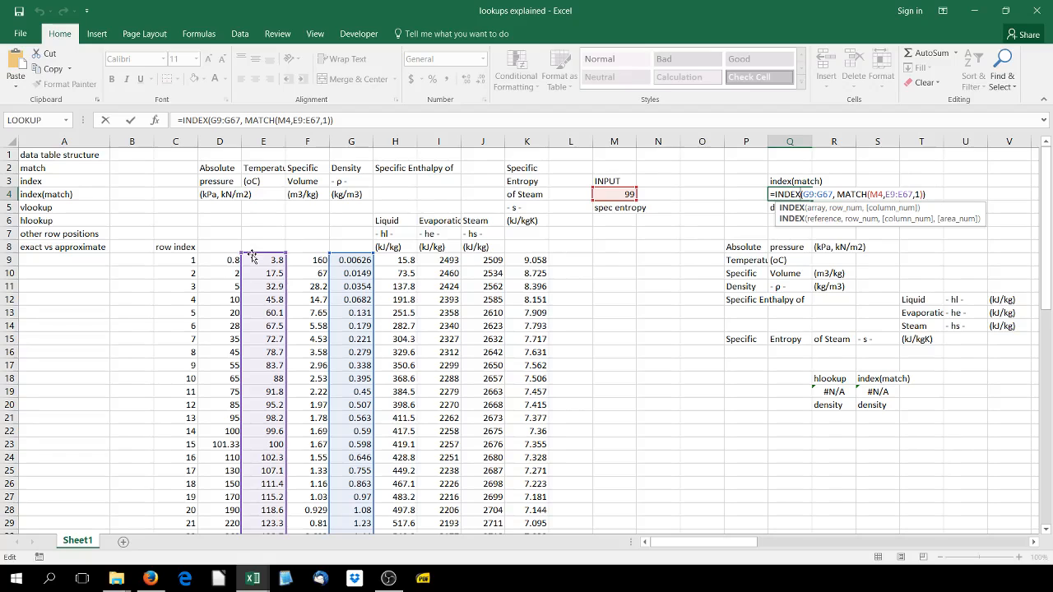
{"action": "left_click_drag", "start_coordinate": [257, 260], "coordinate": [548, 262]}
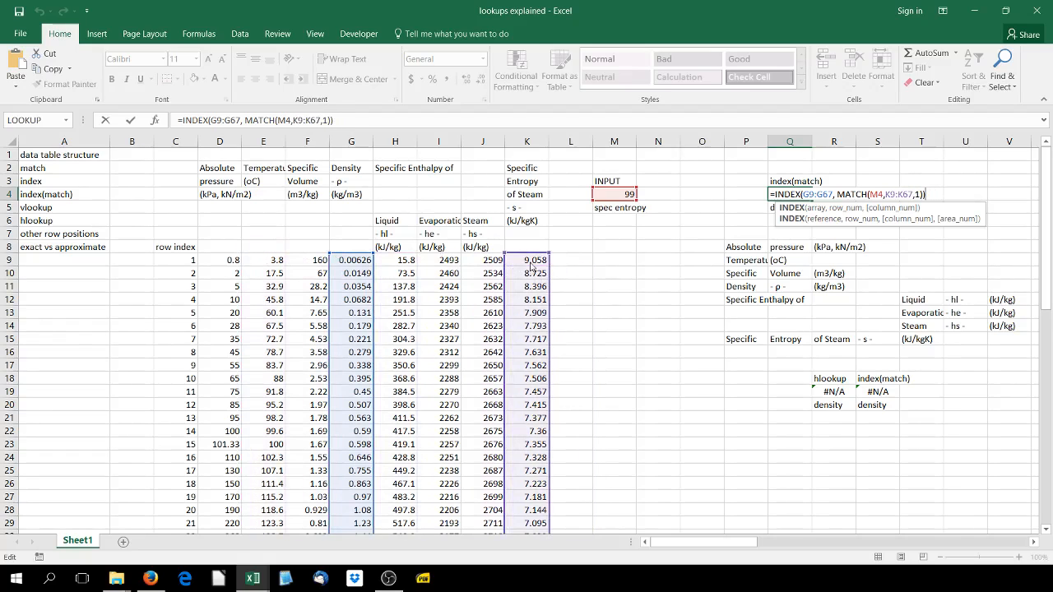
{"action": "left_click", "coordinate": [300, 121]}
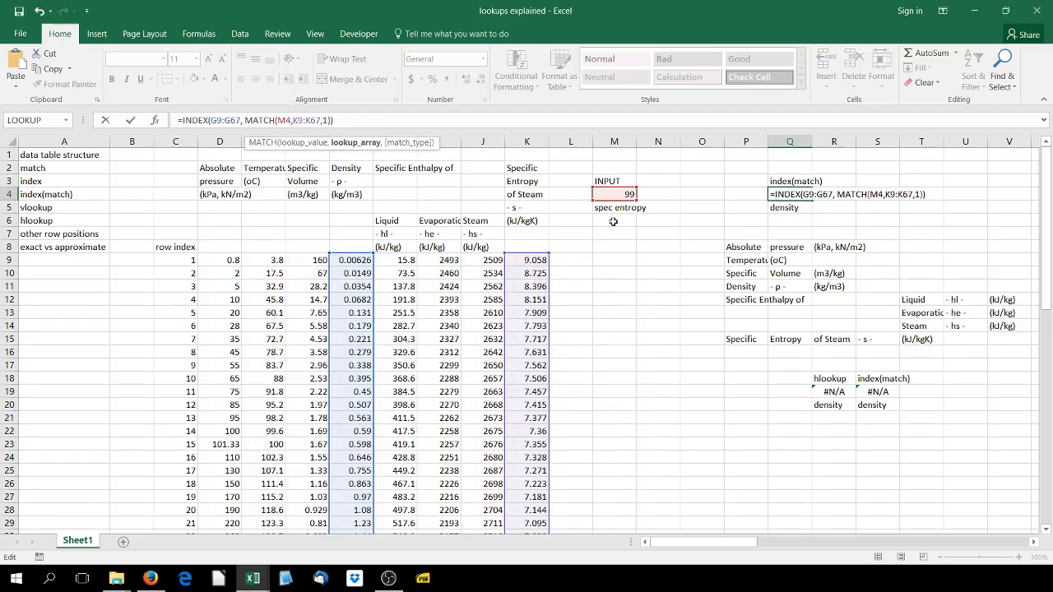
{"action": "key", "text": "Return"}
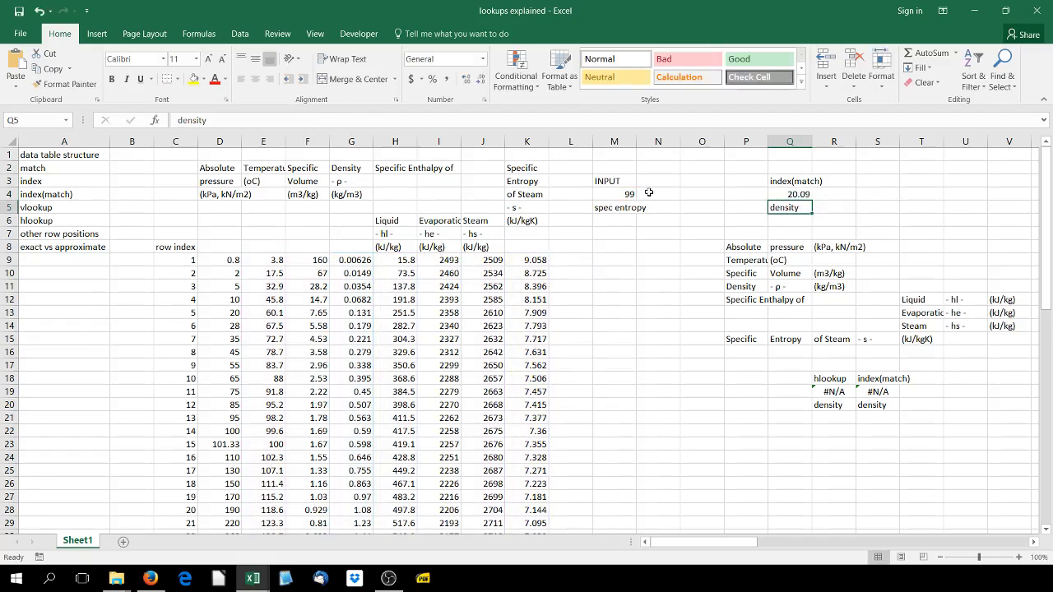
Examine the Q4 formula and its M4 input against the density and entropy in the last steam table row
{"action": "left_click", "coordinate": [809, 194]}
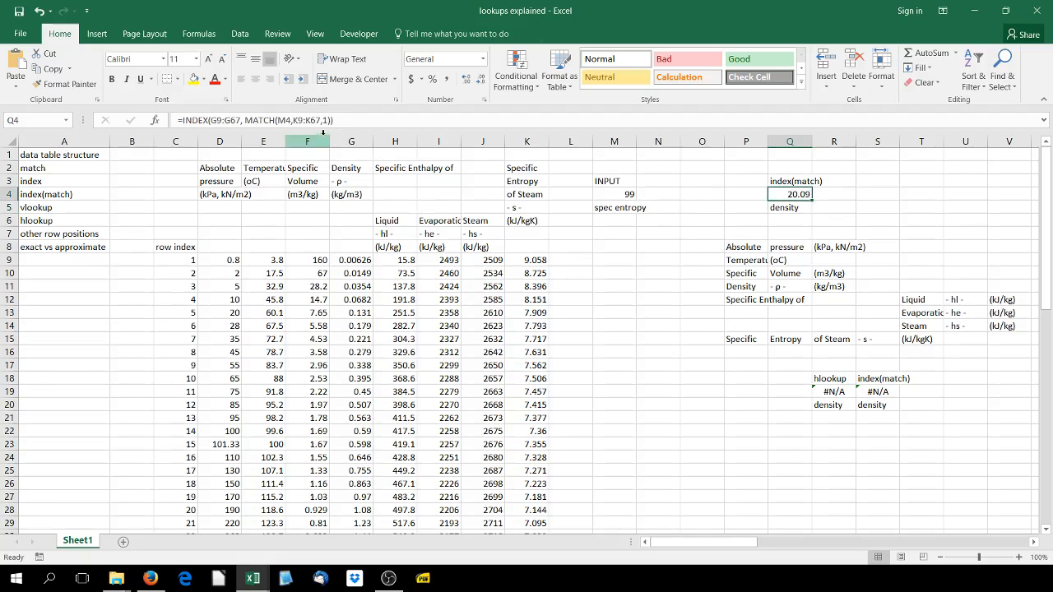
{"action": "left_click", "coordinate": [606, 192]}
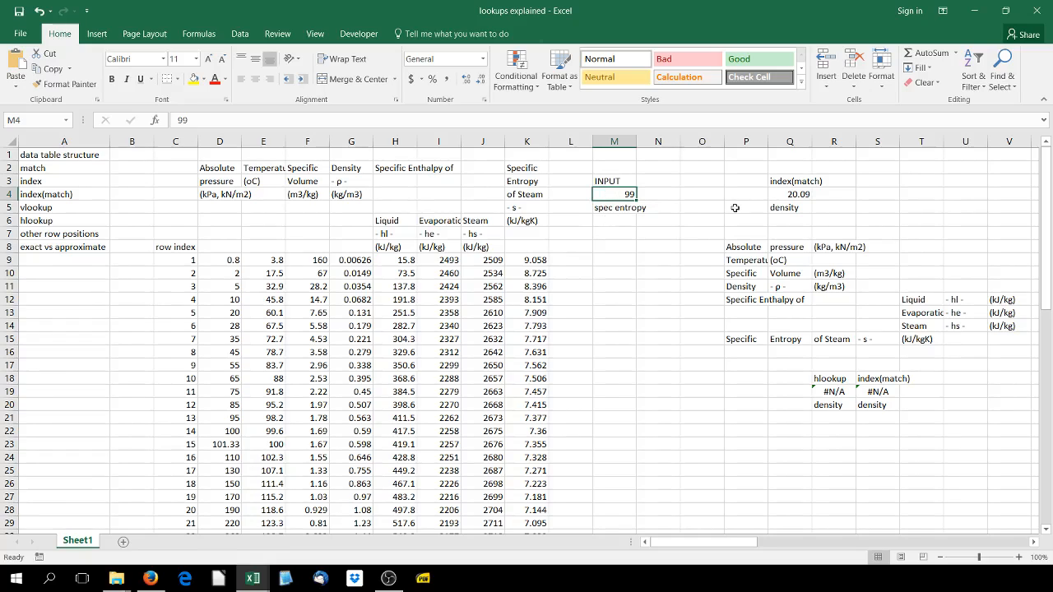
{"action": "double_click", "coordinate": [798, 195]}
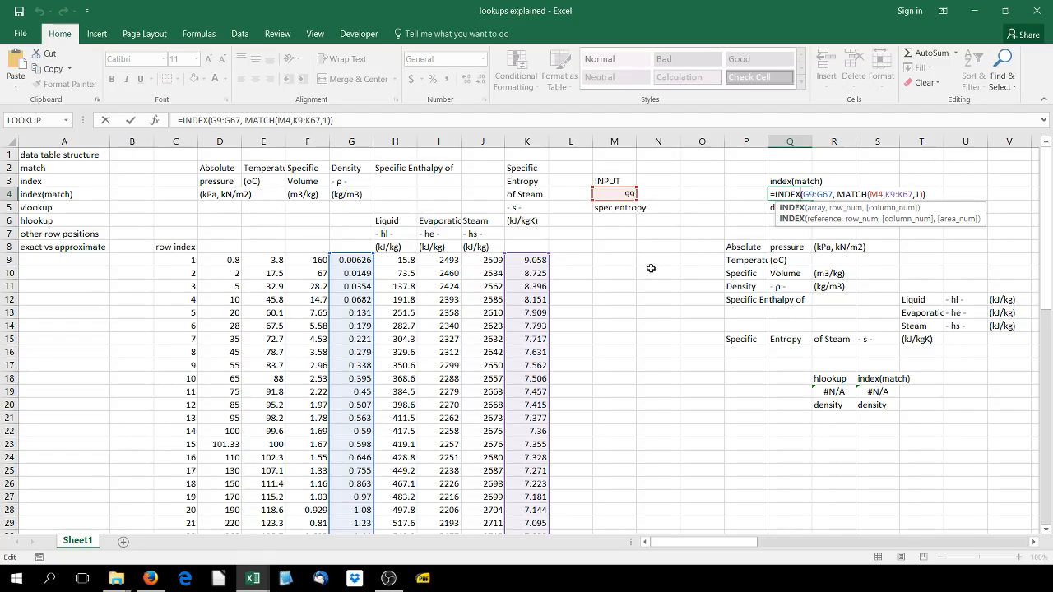
{"action": "key", "text": "Return"}
{"action": "scroll", "coordinate": [551, 258], "scroll_direction": "down", "scroll_amount": 2}
{"action": "scroll", "coordinate": [551, 258], "scroll_direction": "down", "scroll_amount": 16}
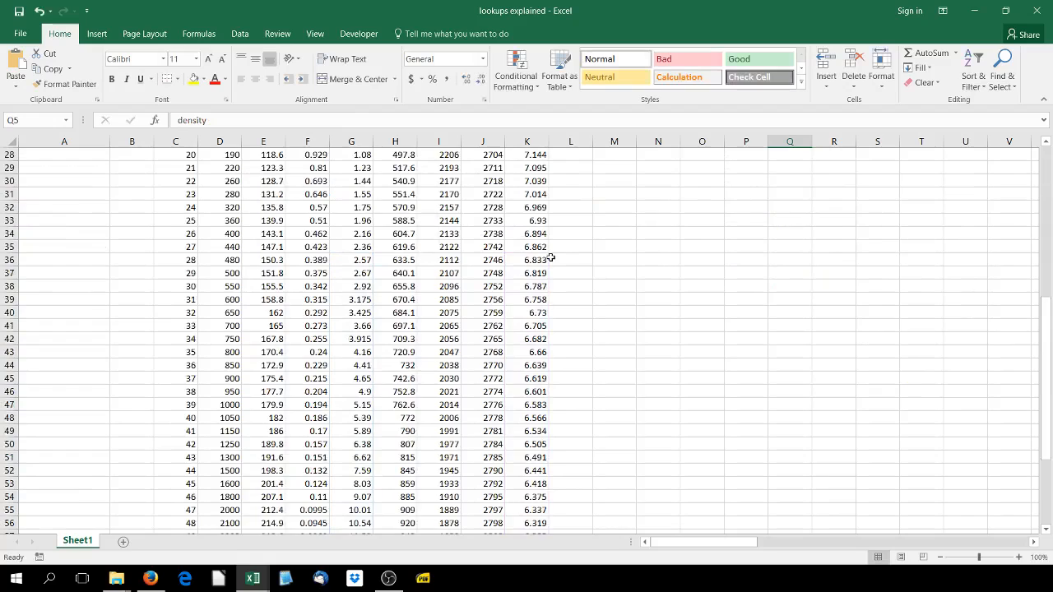
{"action": "left_click", "coordinate": [362, 312]}
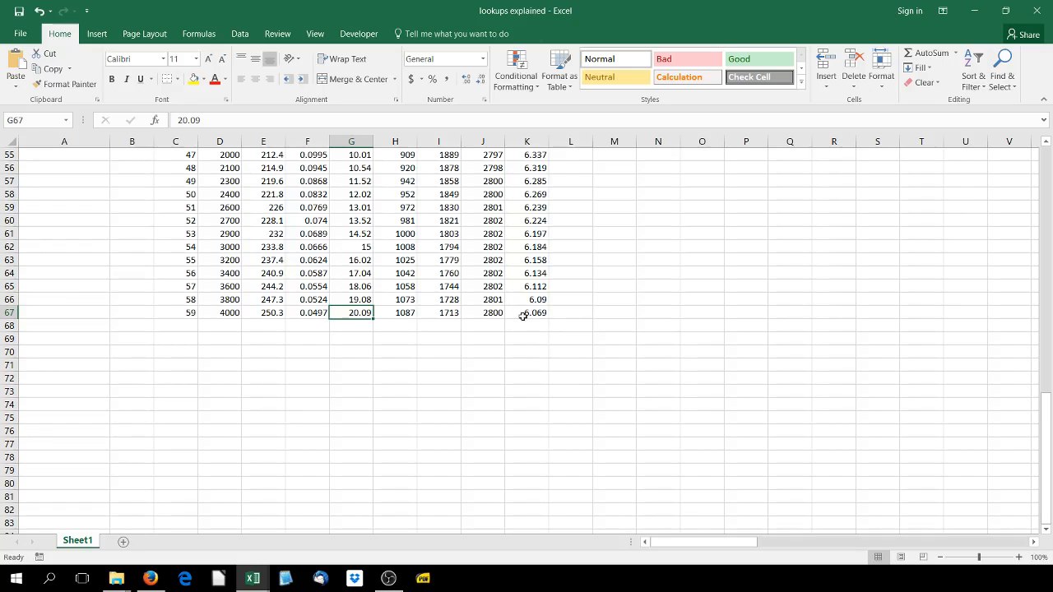
{"action": "scroll", "coordinate": [523, 316], "scroll_direction": "up", "scroll_amount": 18}
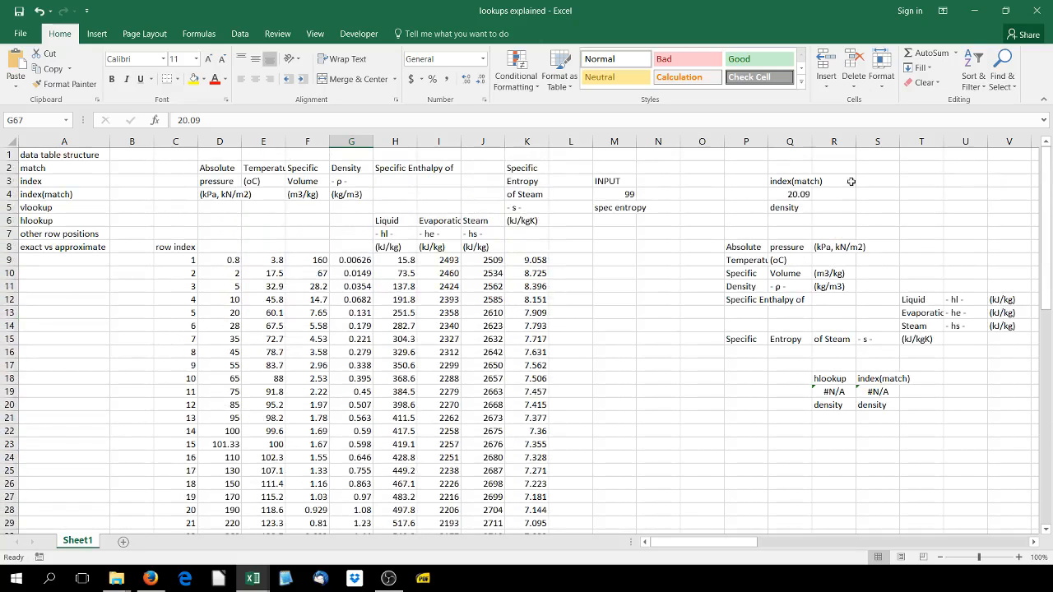
{"action": "left_click", "coordinate": [802, 192]}
{"action": "left_click", "coordinate": [325, 120]}
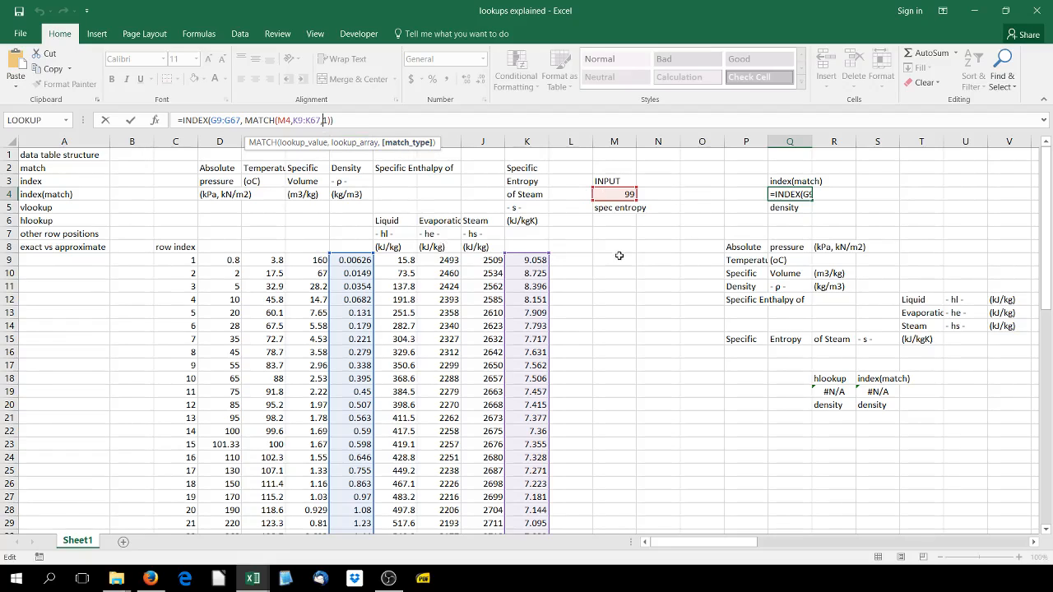
{"action": "left_click", "coordinate": [645, 255]}
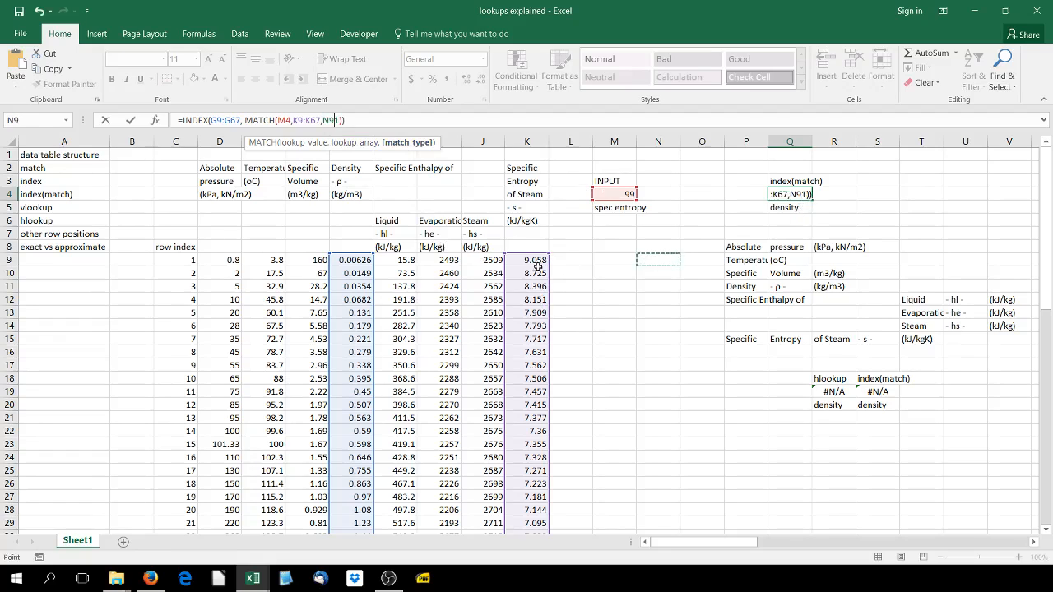
{"action": "key", "text": "ctrl+Return"}
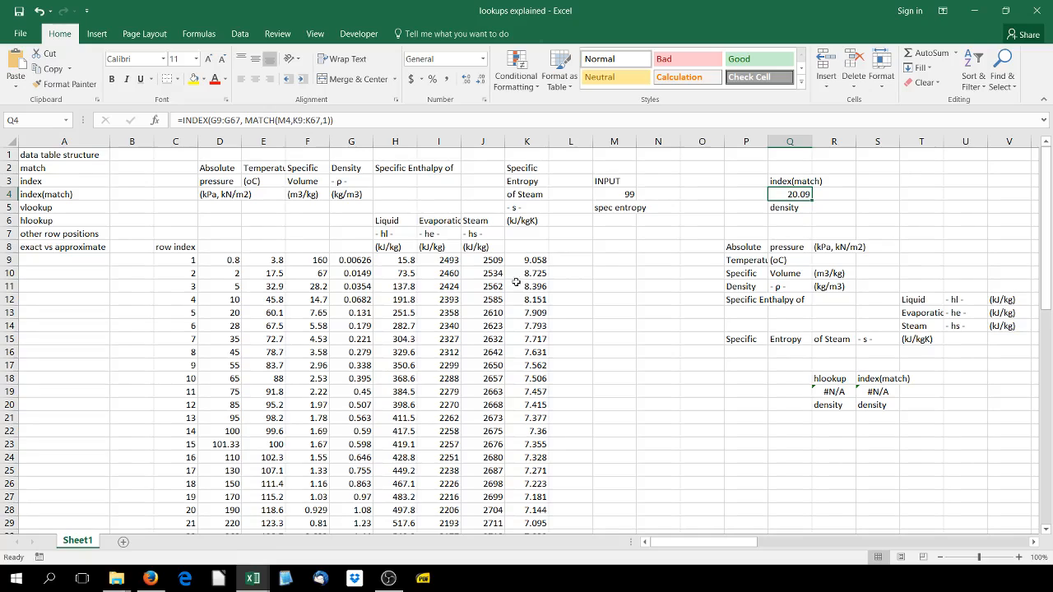
Change the MATCH type in the Q4 formula to 0 for an exact match
{"action": "left_click", "coordinate": [527, 260]}
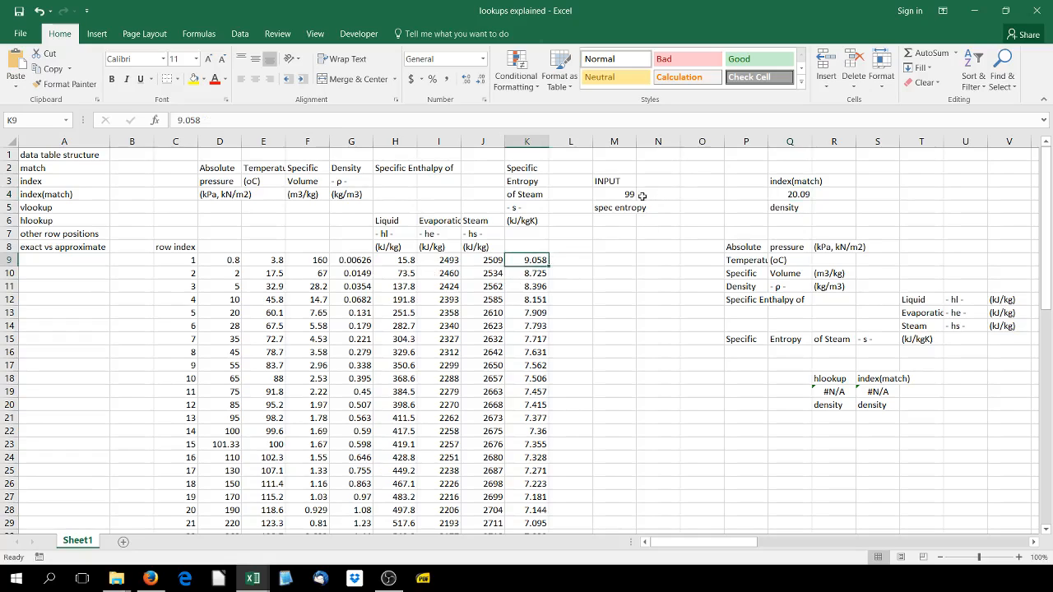
{"action": "left_click", "coordinate": [780, 192]}
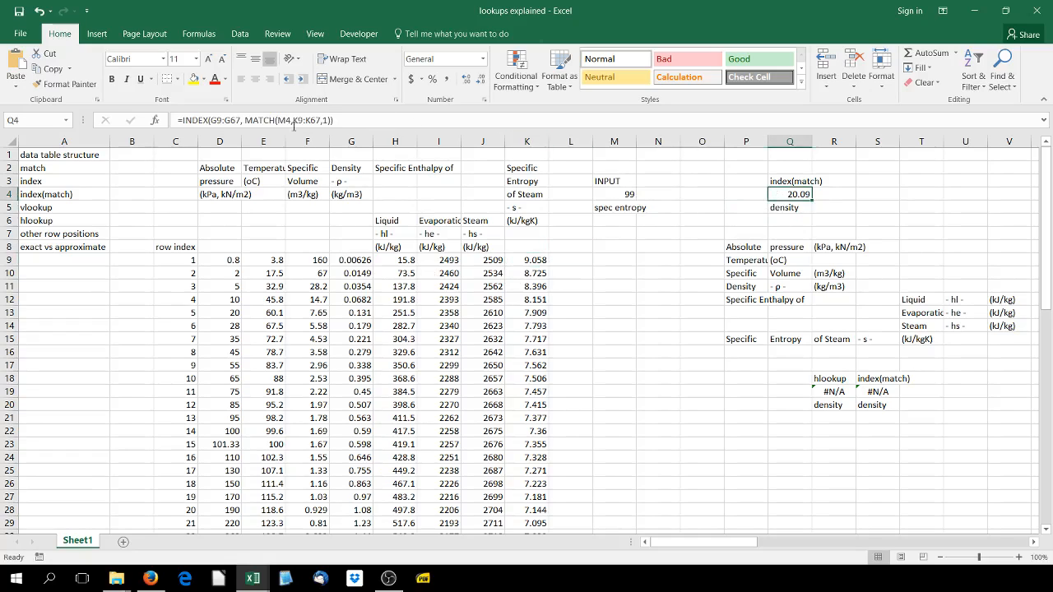
{"action": "left_click", "coordinate": [334, 123]}
{"action": "left_click", "coordinate": [328, 120]}
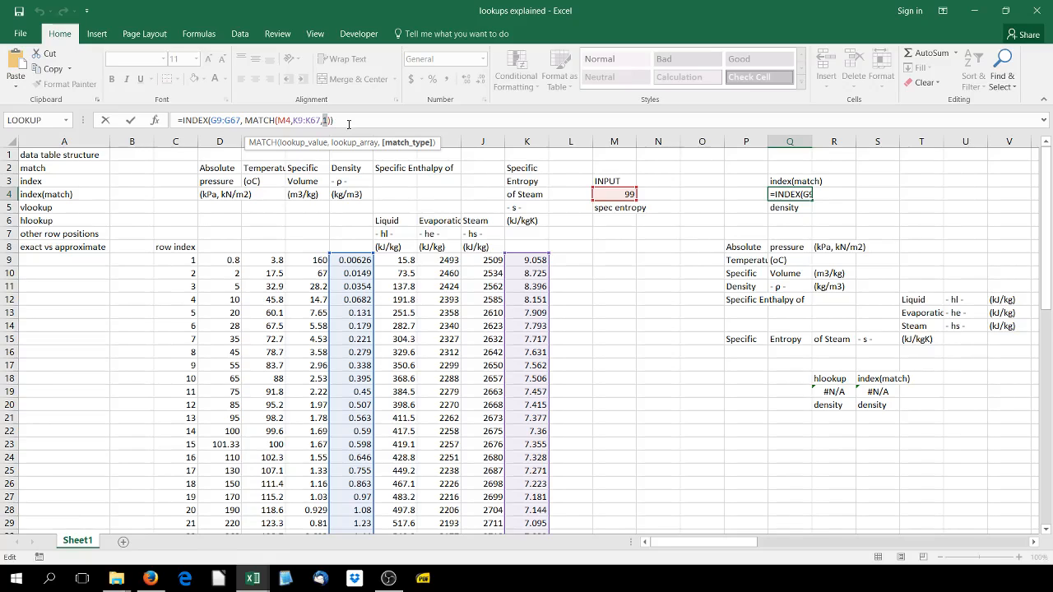
{"action": "type", "text": "0"}
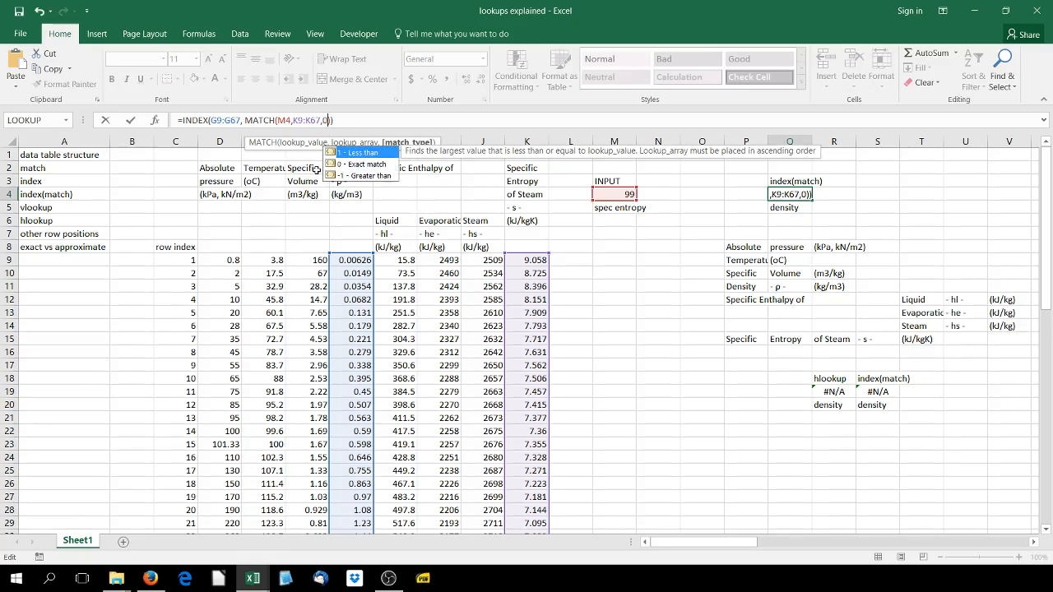
{"action": "key", "text": "Return"}
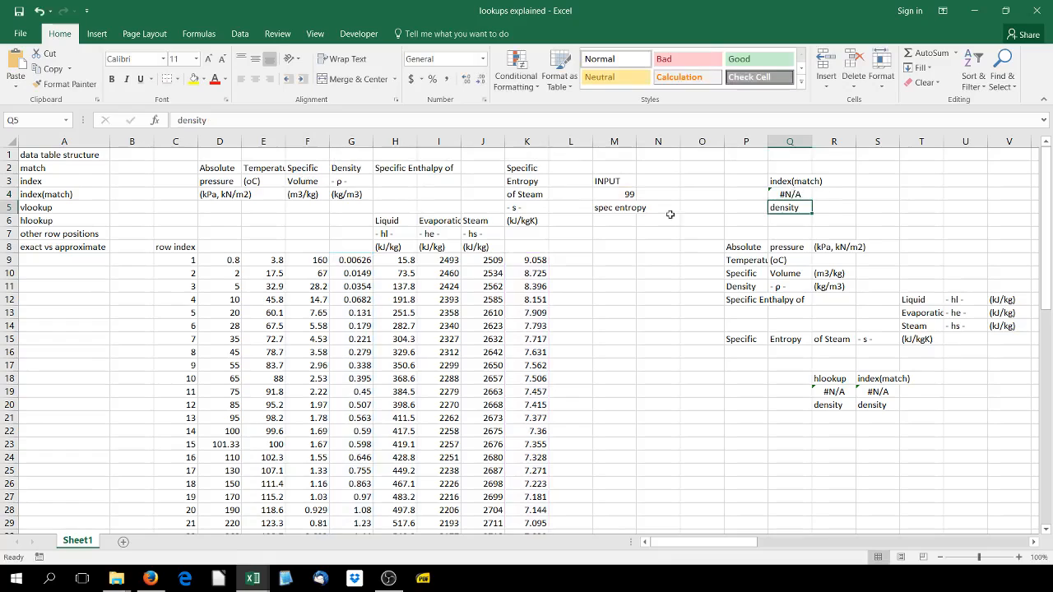
Pick an existing specific entropy value from K40 and enter 6.73 as the input in M4
{"action": "left_click", "coordinate": [621, 196]}
{"action": "scroll", "coordinate": [539, 424], "scroll_direction": "down", "scroll_amount": 7}
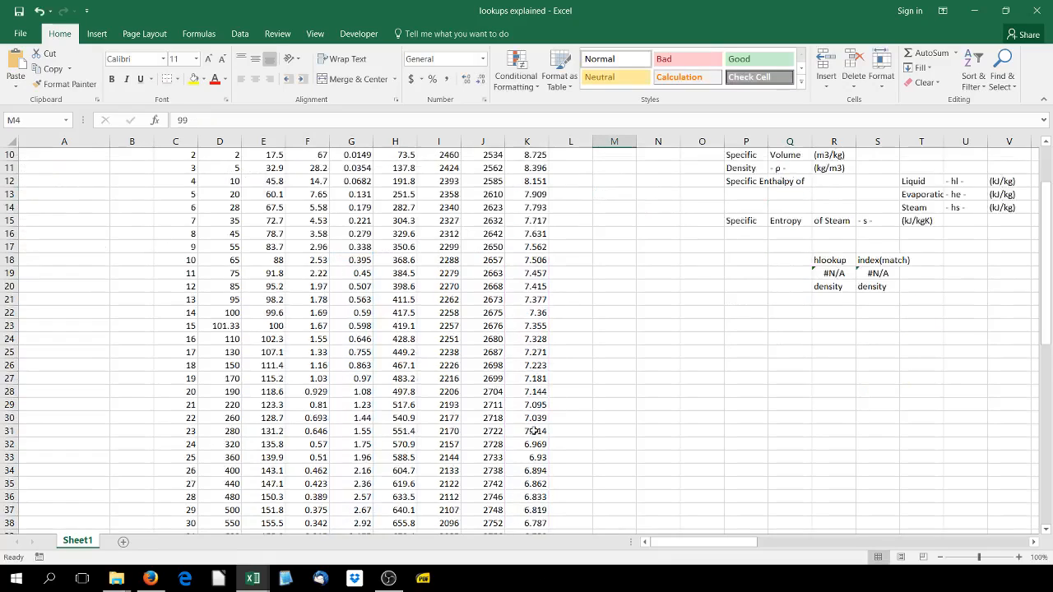
{"action": "left_click", "coordinate": [522, 390]}
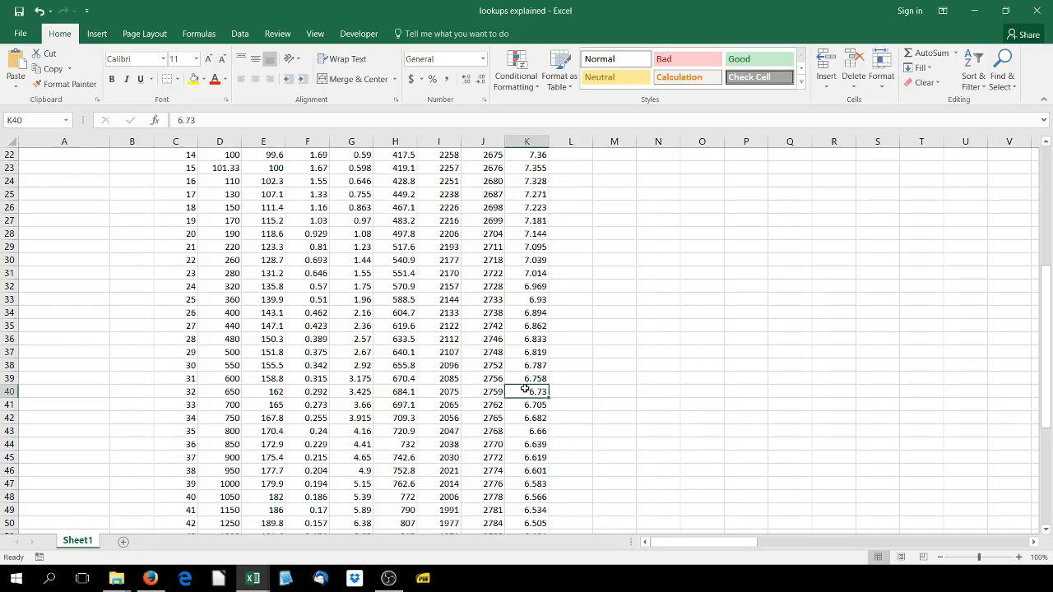
{"action": "scroll", "coordinate": [753, 412], "scroll_direction": "up", "scroll_amount": 6}
{"action": "scroll", "coordinate": [753, 410], "scroll_direction": "up", "scroll_amount": 1}
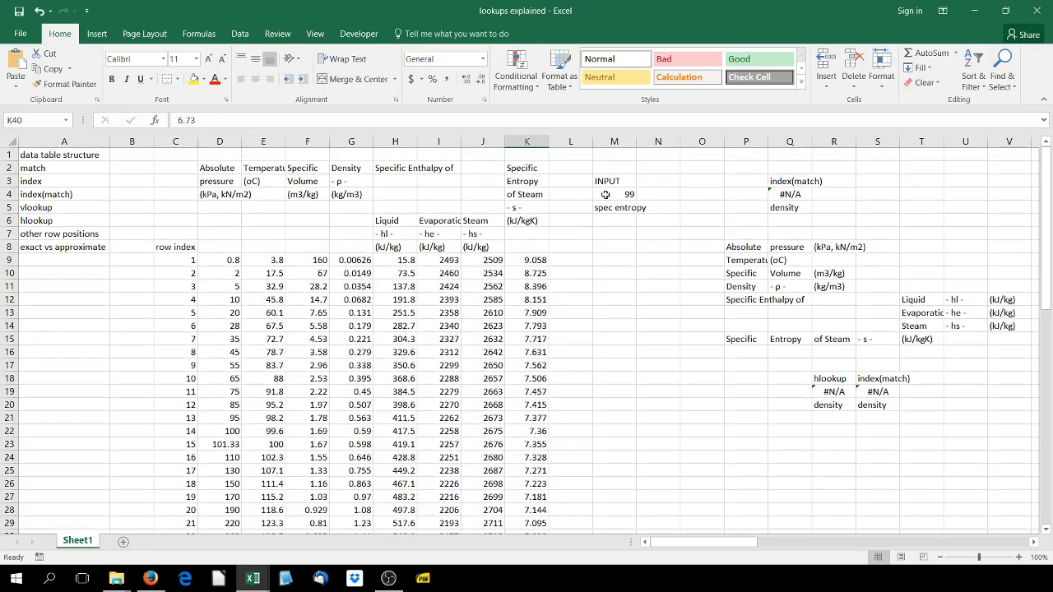
{"action": "left_click", "coordinate": [608, 196]}
{"action": "key", "text": "Right"}
{"action": "key", "text": "Home"}
{"action": "key", "text": "Page_Down"}
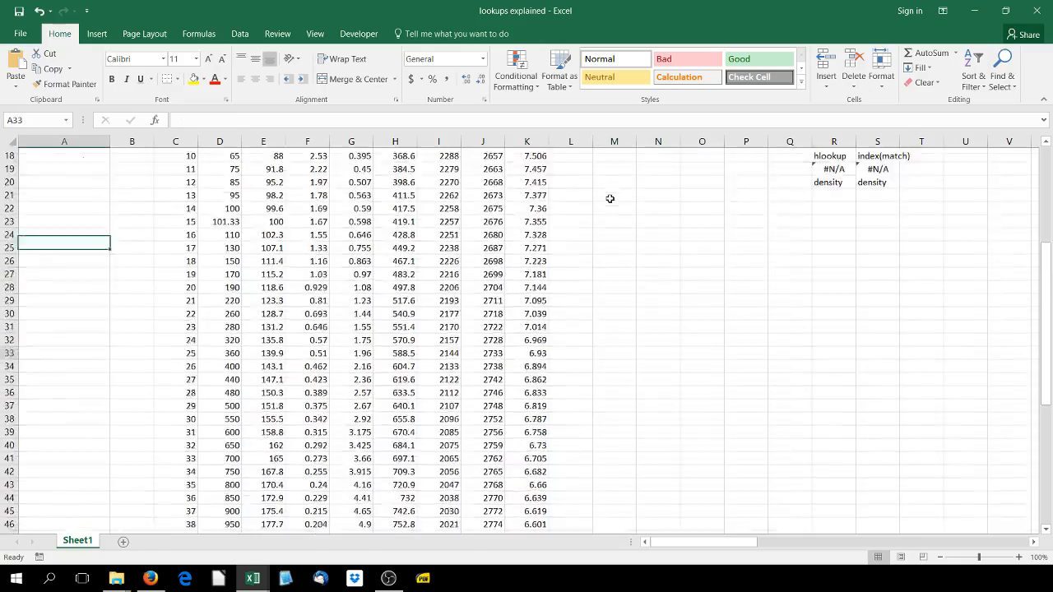
{"action": "scroll", "coordinate": [685, 237], "scroll_direction": "up", "scroll_amount": 10}
{"action": "left_click", "coordinate": [620, 196]}
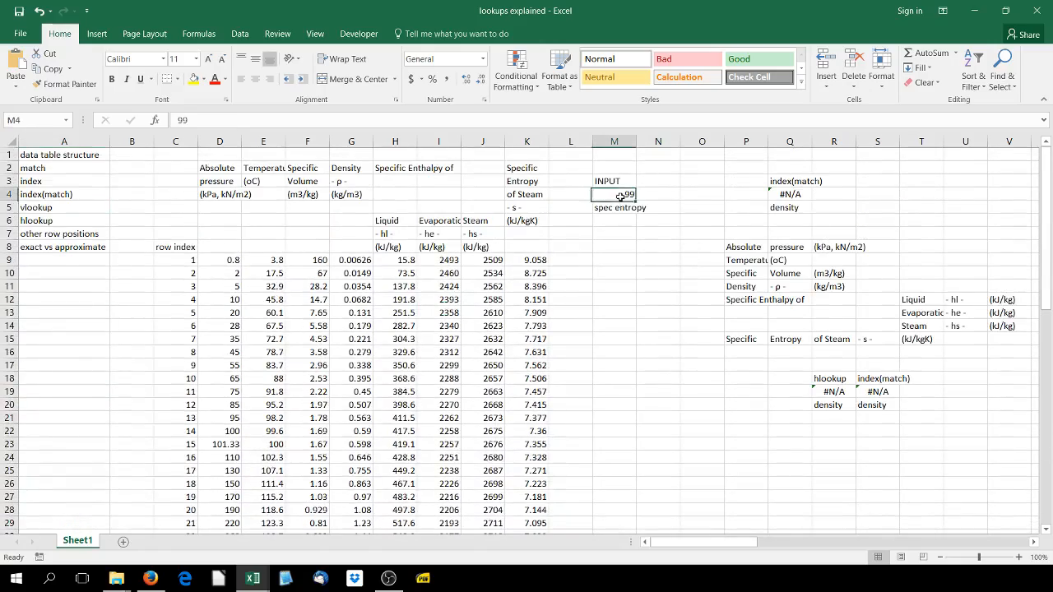
{"action": "type", "text": "6.7"}
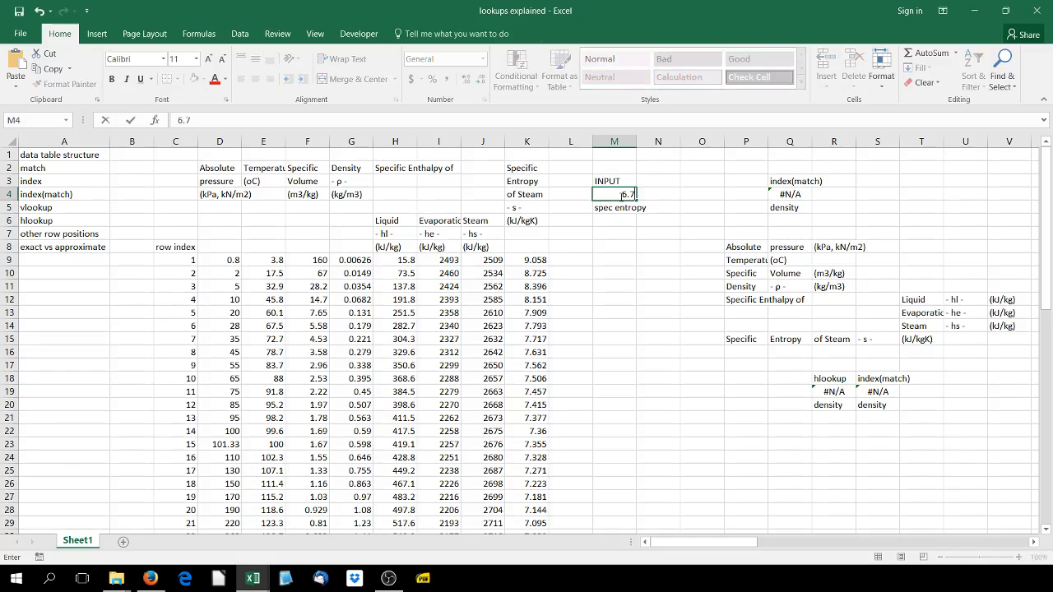
{"action": "type", "text": "3"}
{"action": "key", "text": "Return"}
Compare the Q4 density and the M4 input with steam table row D40:K40
{"action": "key", "text": "Up"}
{"action": "key", "text": "Right"}
{"action": "key", "text": "Right"}
{"action": "key", "text": "Right"}
{"action": "key", "text": "Right"}
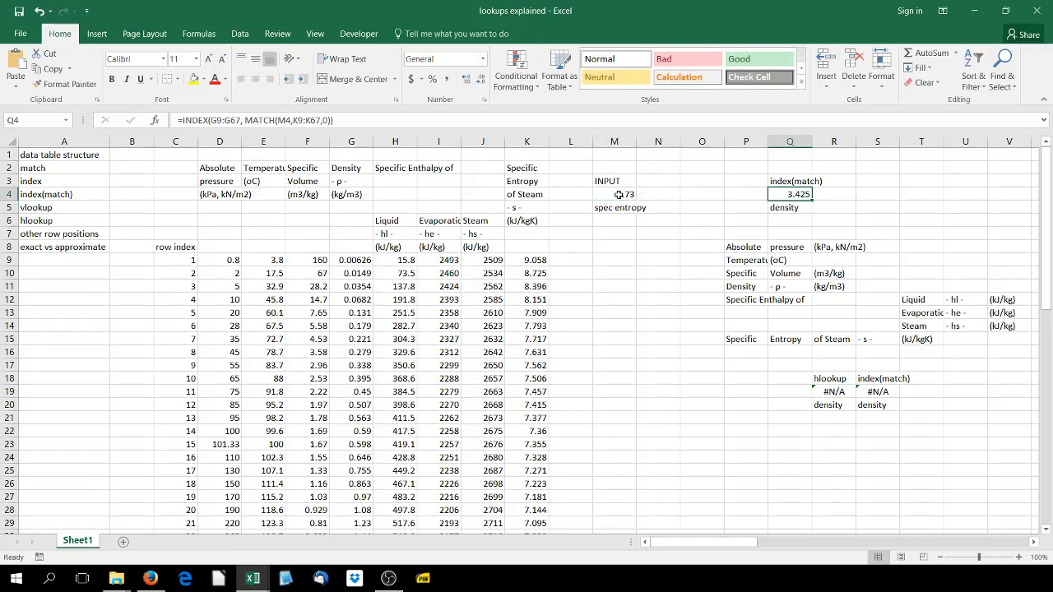
{"action": "scroll", "coordinate": [567, 337], "scroll_direction": "down", "scroll_amount": 8}
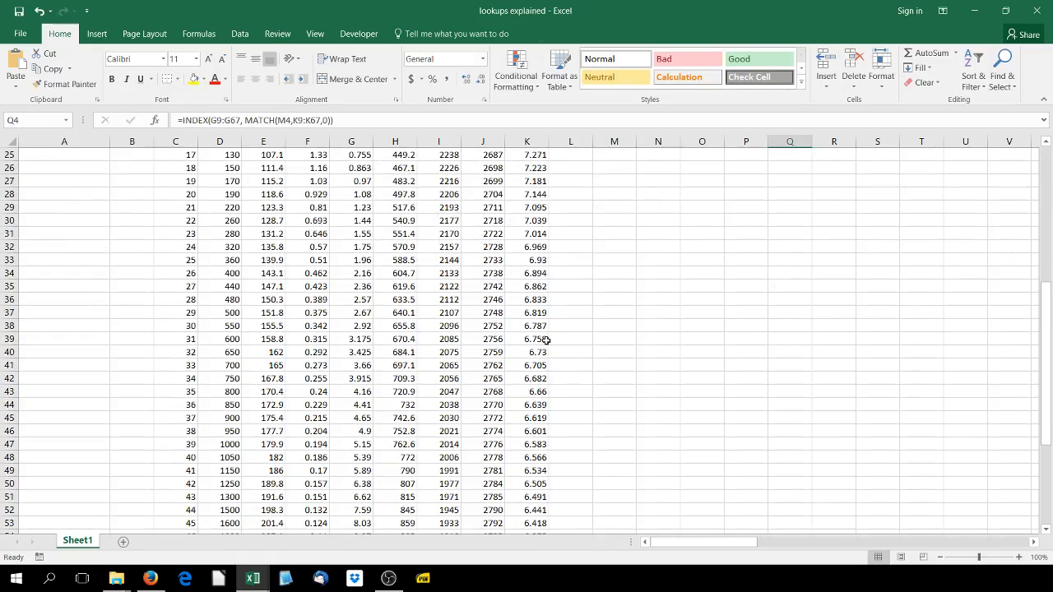
{"action": "left_click_drag", "start_coordinate": [535, 352], "coordinate": [202, 352]}
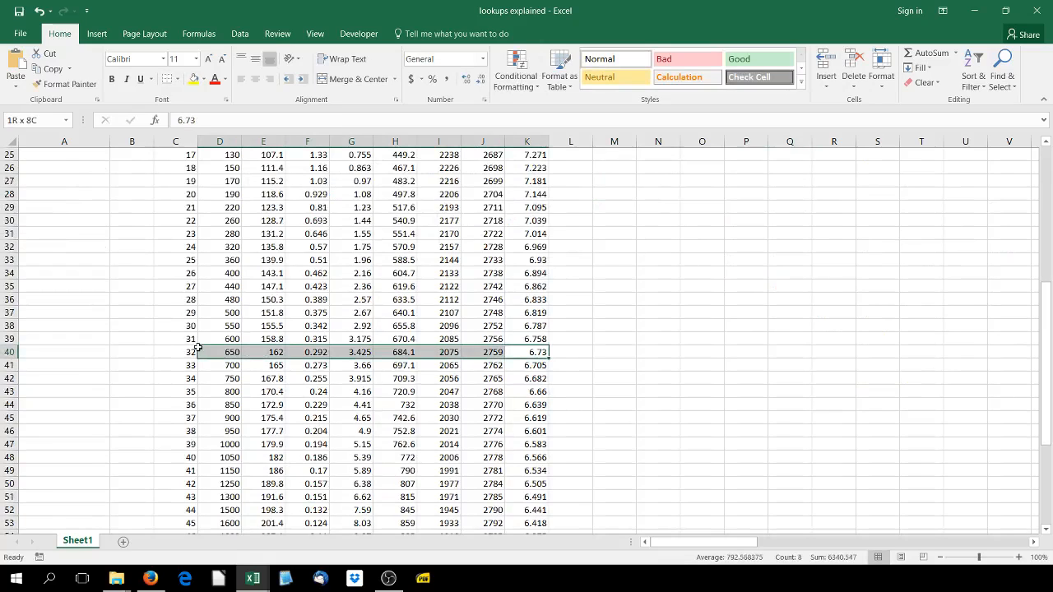
{"action": "scroll", "coordinate": [271, 352], "scroll_direction": "up", "scroll_amount": 8}
{"action": "scroll", "coordinate": [352, 284], "scroll_direction": "down", "scroll_amount": 6}
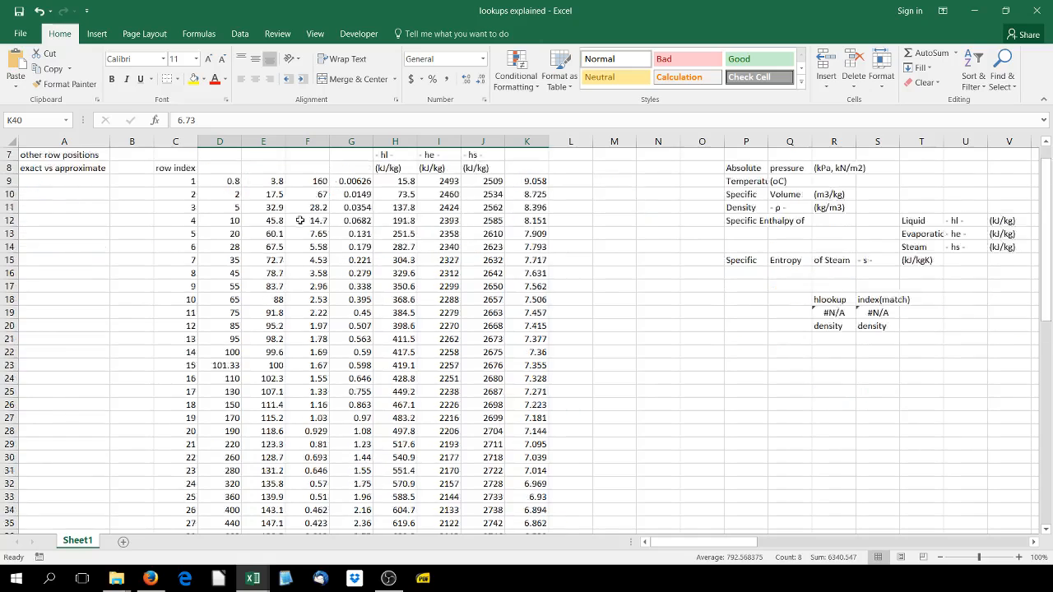
{"action": "scroll", "coordinate": [355, 430], "scroll_direction": "up", "scroll_amount": 6}
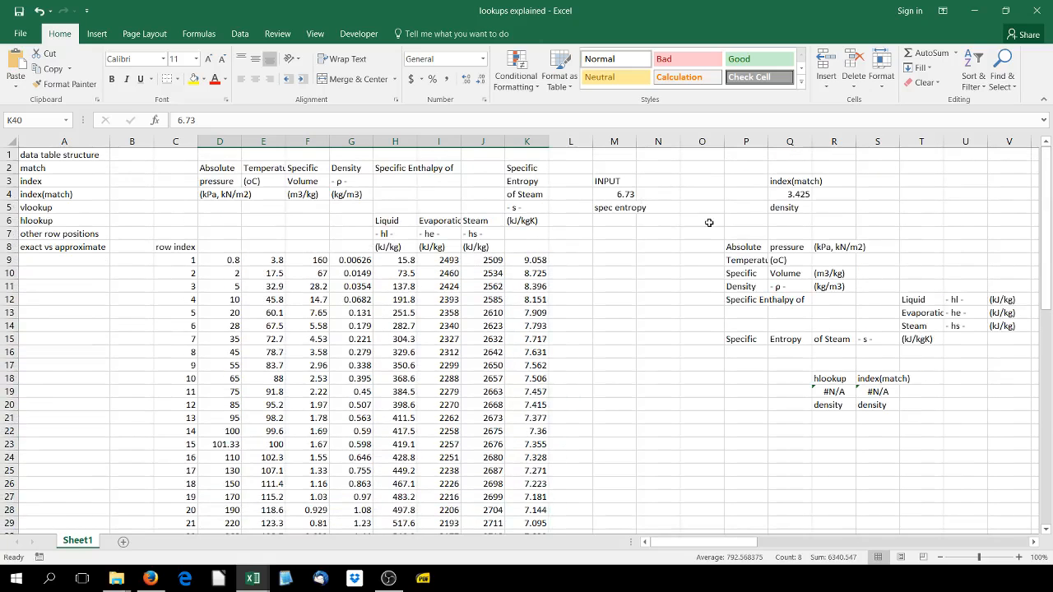
{"action": "left_click", "coordinate": [783, 192]}
{"action": "left_click", "coordinate": [619, 196]}
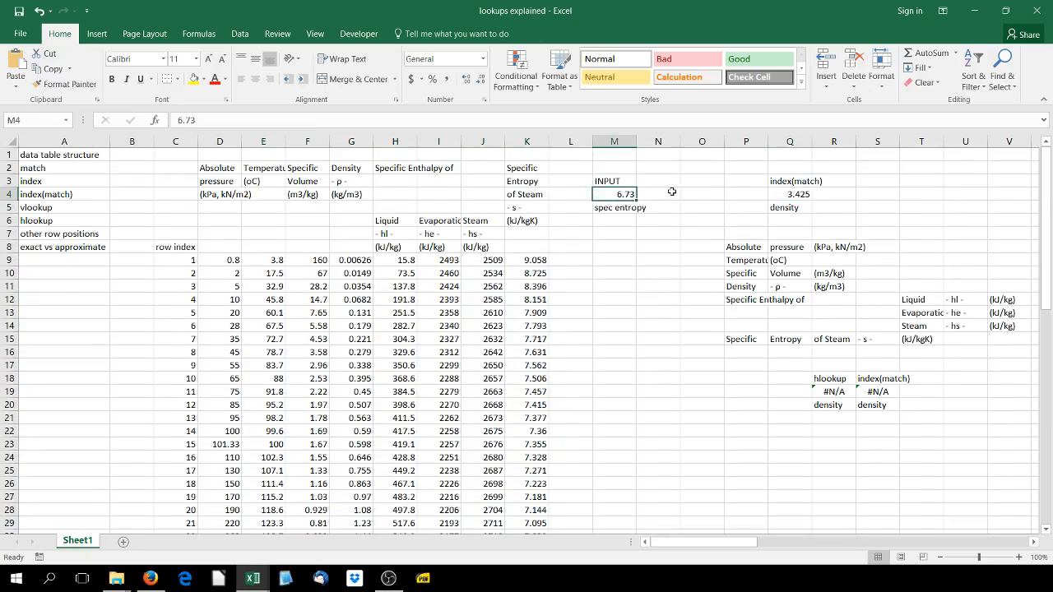
Change the MATCH type in the Q4 formula to -1, the greater-than option for descending data
{"action": "left_click", "coordinate": [804, 193]}
{"action": "double_click", "coordinate": [327, 120]}
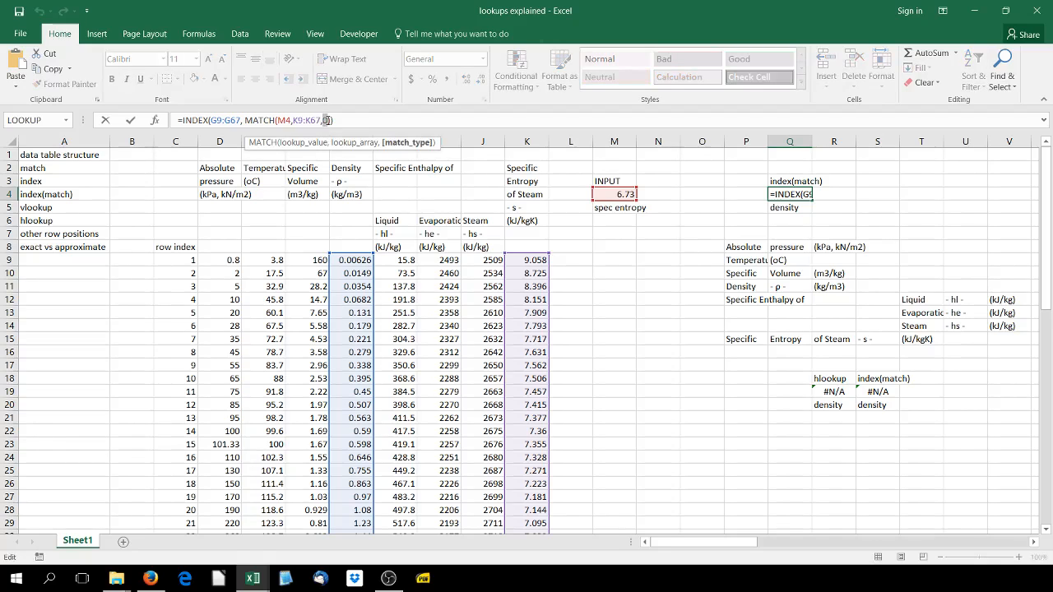
{"action": "key", "text": "BackSpace"}
{"action": "type", "text": "-"}
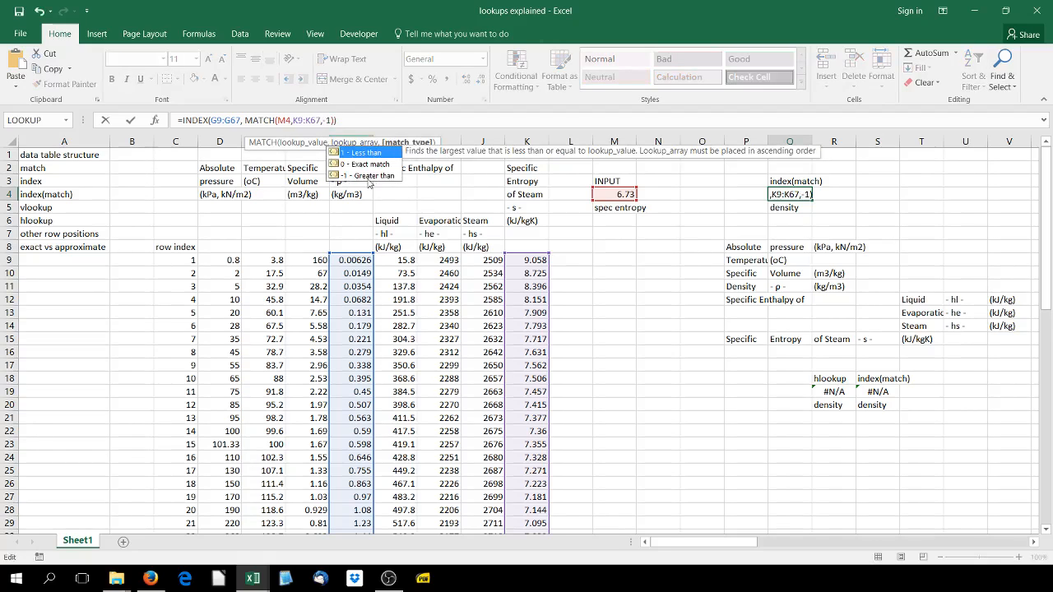
{"action": "type", "text": "1"}
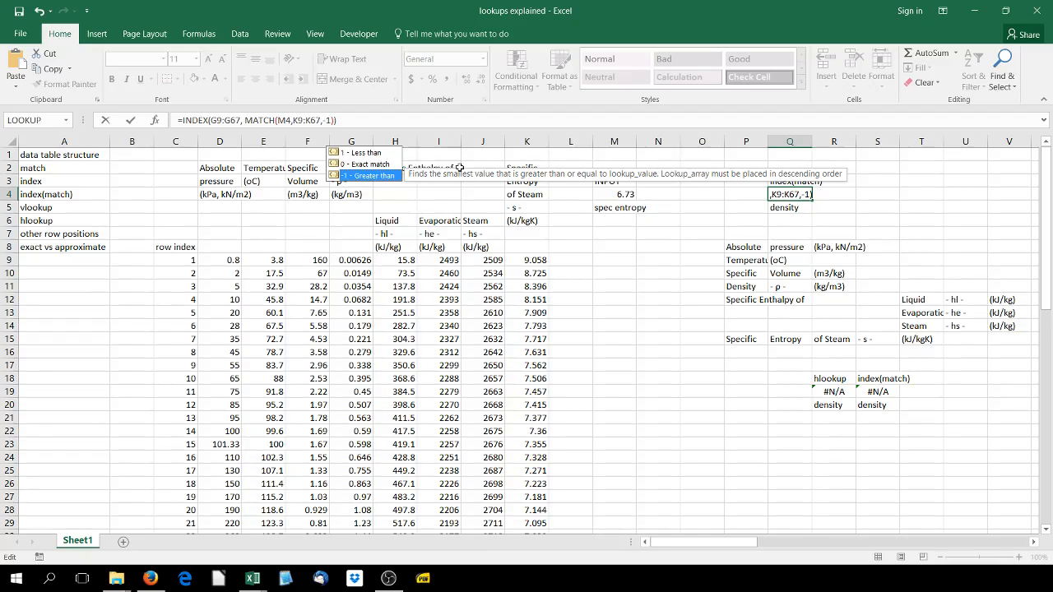
{"action": "key", "text": "Return"}
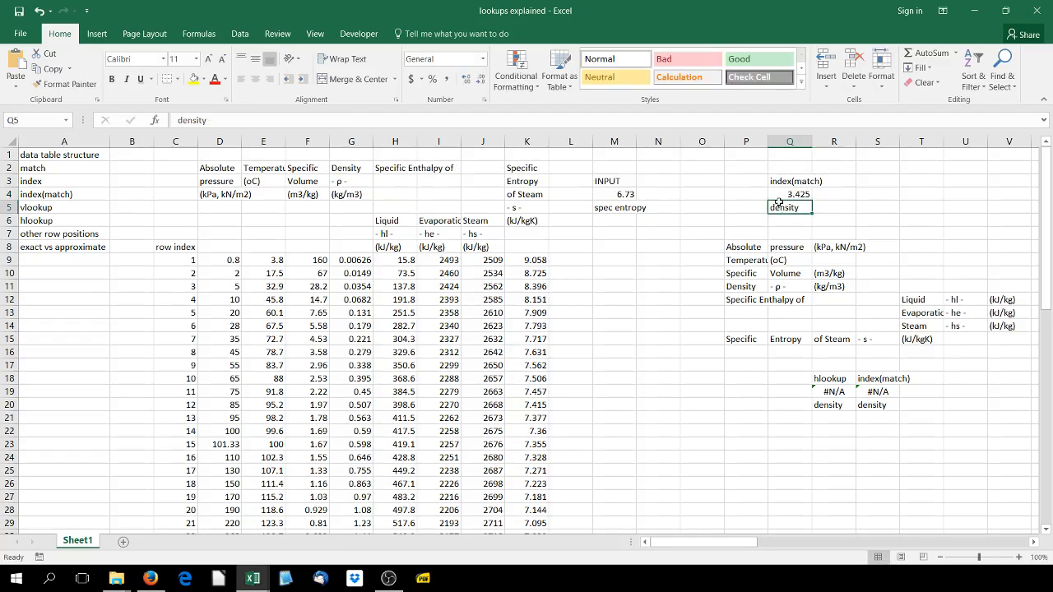
Check the -1 match by comparing the M4 entropy and Q4 density with steam table row C40:K40
{"action": "scroll", "coordinate": [610, 314], "scroll_direction": "down", "scroll_amount": 1}
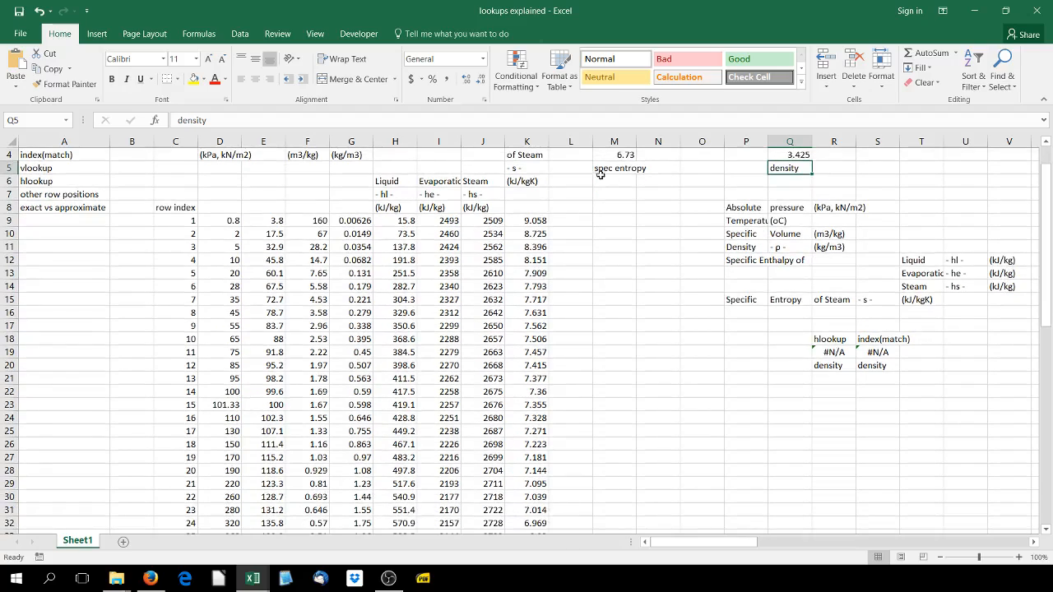
{"action": "left_click", "coordinate": [630, 166]}
{"action": "scroll", "coordinate": [588, 359], "scroll_direction": "down", "scroll_amount": 5}
{"action": "scroll", "coordinate": [527, 352], "scroll_direction": "down", "scroll_amount": 1}
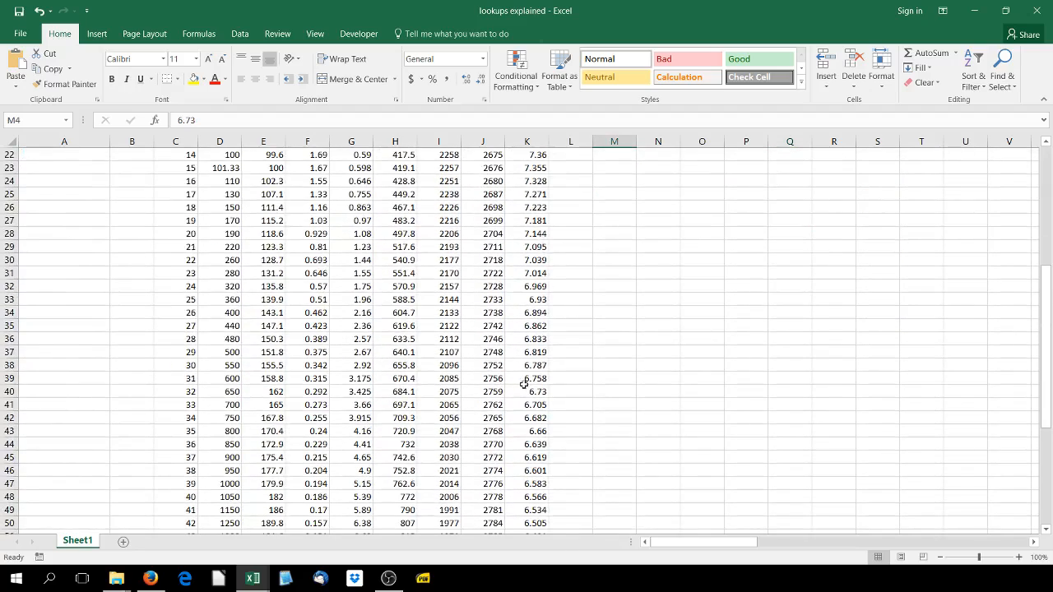
{"action": "left_click_drag", "start_coordinate": [539, 395], "coordinate": [173, 392]}
{"action": "scroll", "coordinate": [340, 393], "scroll_direction": "up", "scroll_amount": 7}
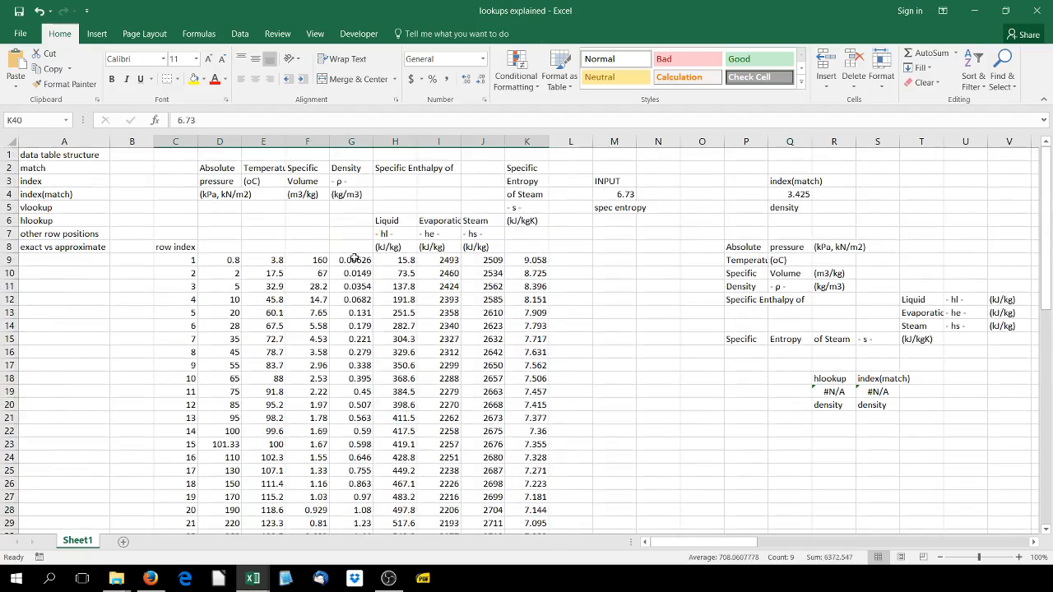
{"action": "scroll", "coordinate": [354, 258], "scroll_direction": "down", "scroll_amount": 7}
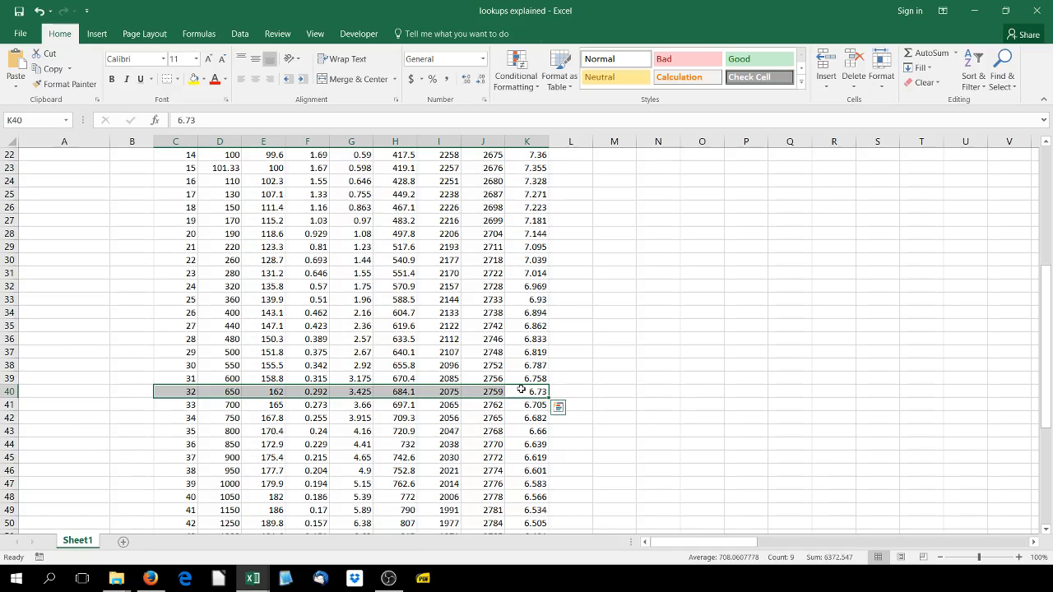
{"action": "scroll", "coordinate": [521, 390], "scroll_direction": "up", "scroll_amount": 7}
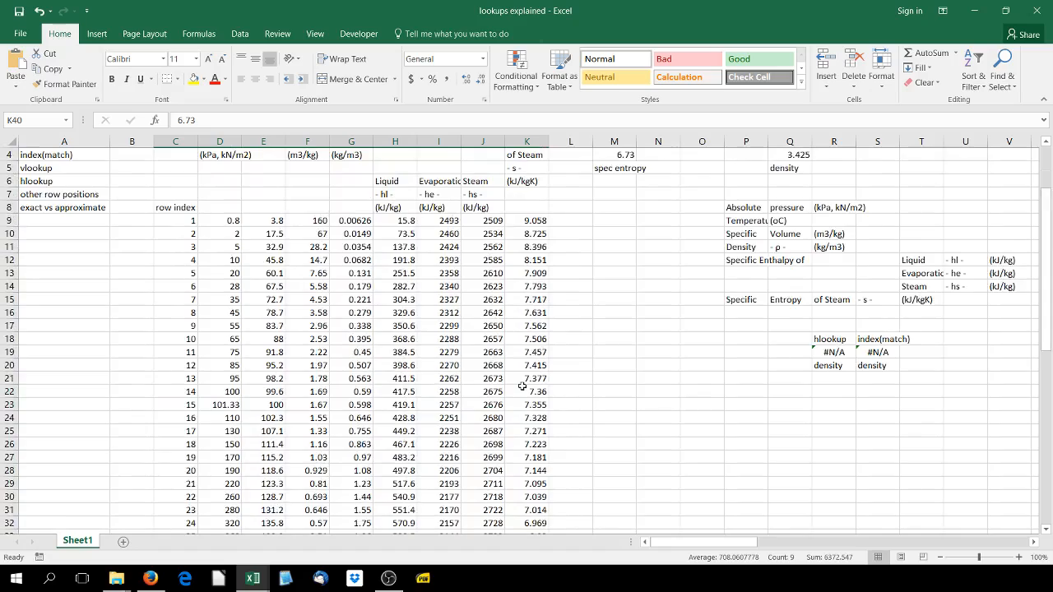
Set the spec entropy input in M4 to 7
{"action": "left_click", "coordinate": [635, 190]}
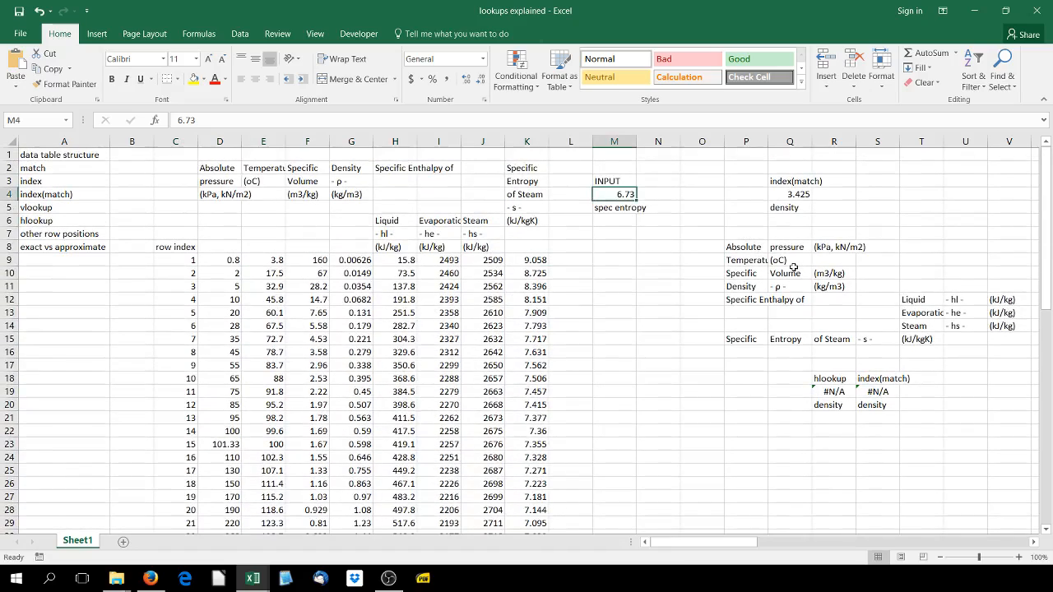
{"action": "type", "text": "7"}
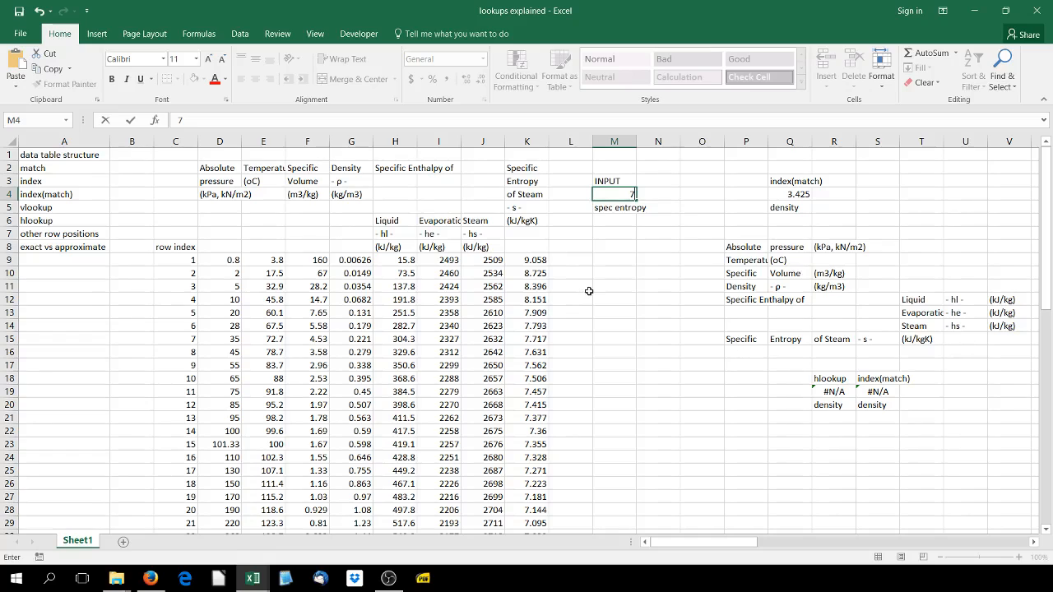
{"action": "key", "text": "Return"}
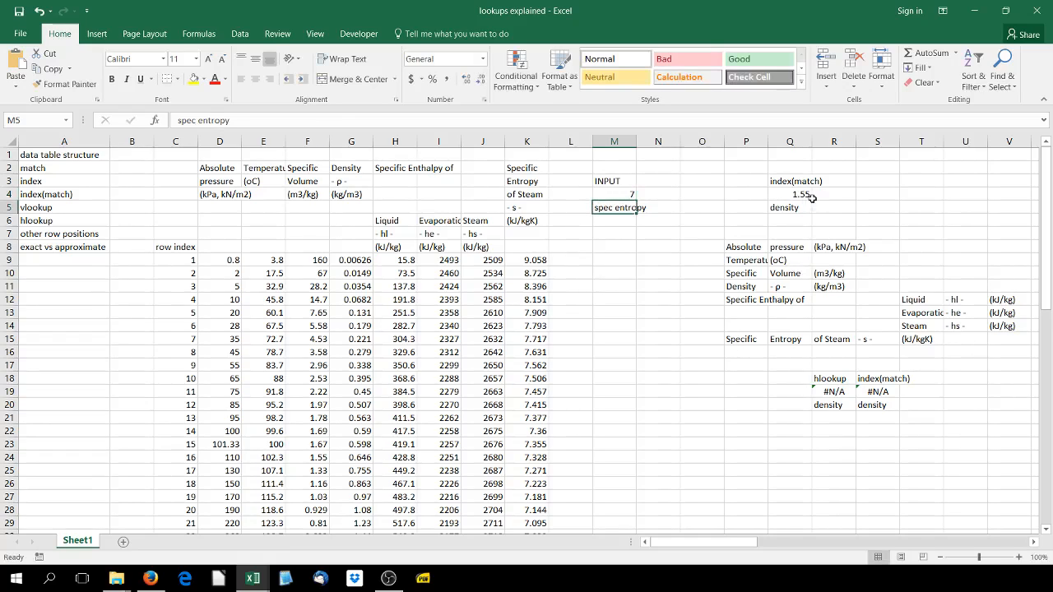
Examine the Q4 formula's ranges and trace its density in the steam table against the specific entropy values around 7
{"action": "left_click", "coordinate": [810, 195]}
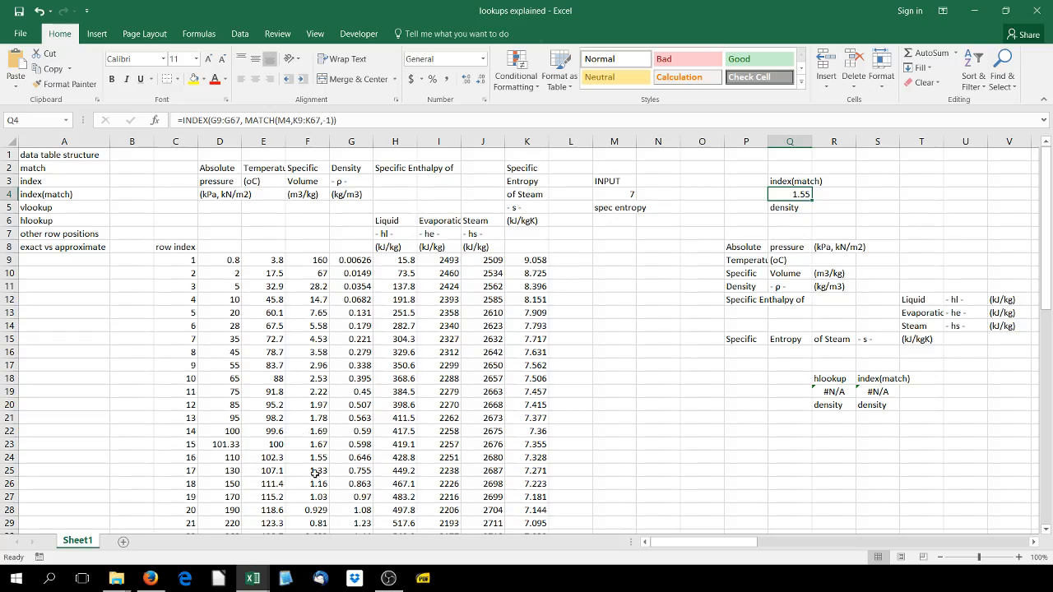
{"action": "left_click_drag", "start_coordinate": [167, 458], "coordinate": [524, 458]}
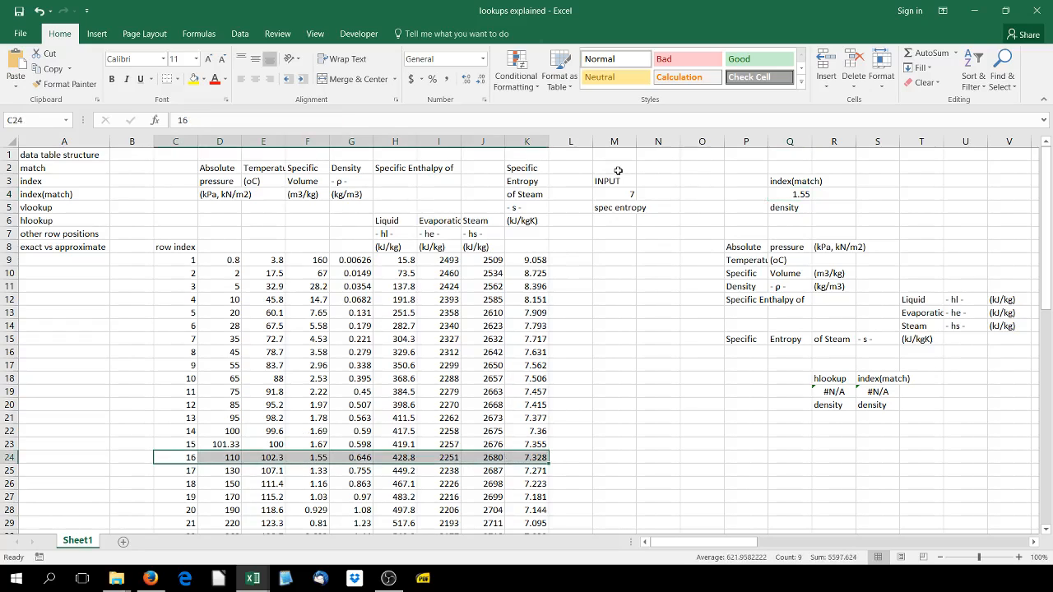
{"action": "double_click", "coordinate": [792, 194]}
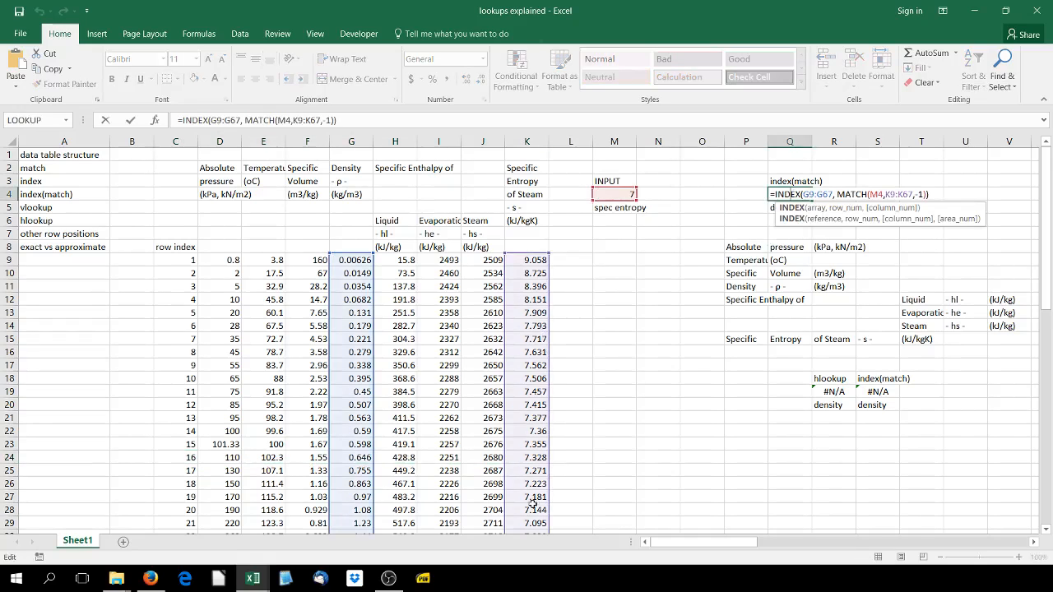
{"action": "scroll", "coordinate": [533, 504], "scroll_direction": "down", "scroll_amount": 1}
{"action": "scroll", "coordinate": [533, 505], "scroll_direction": "down", "scroll_amount": 1}
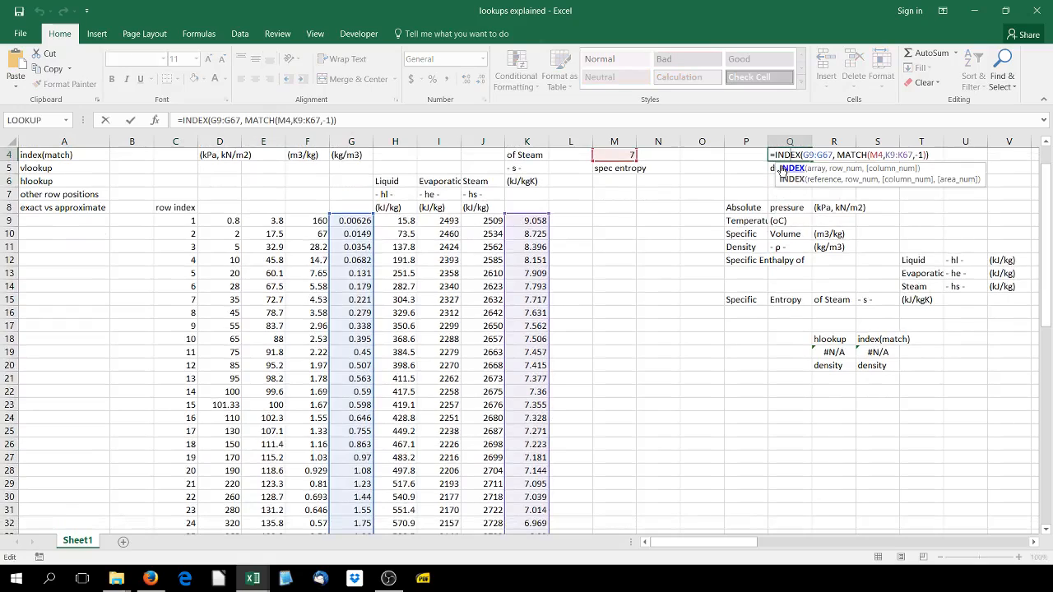
{"action": "scroll", "coordinate": [807, 155], "scroll_direction": "up", "scroll_amount": 1}
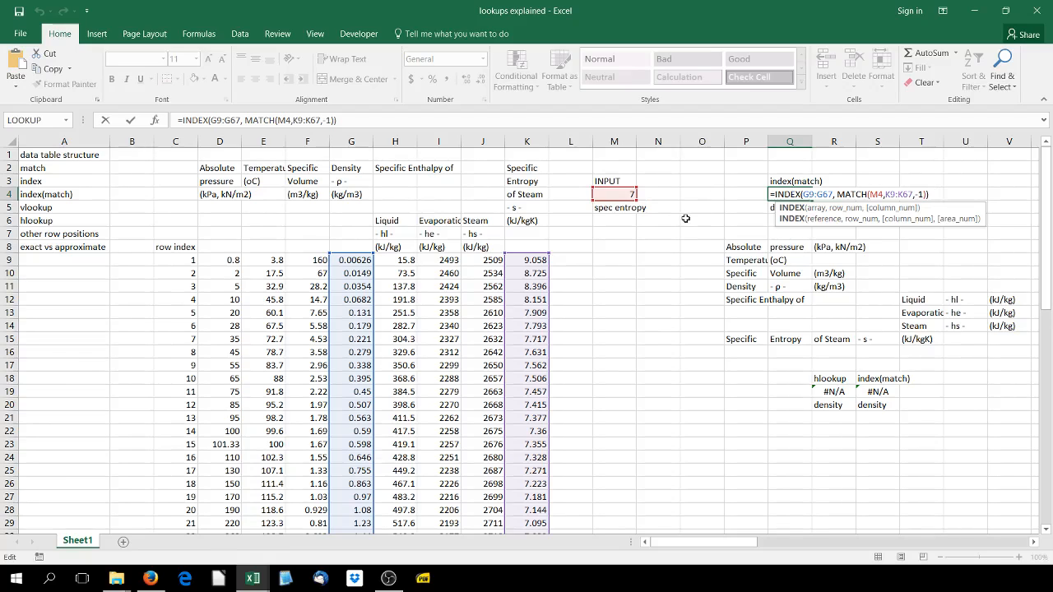
{"action": "key", "text": "Return"}
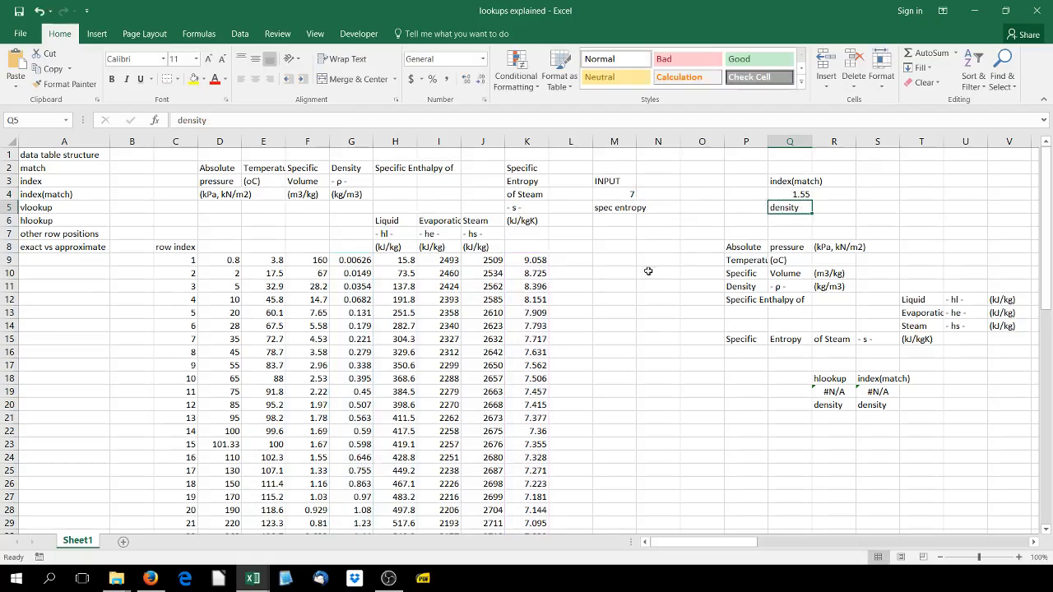
Compare the M4 entropy input and Q4 density with steam table row G31:K31 and the neighbouring entropy values
{"action": "scroll", "coordinate": [326, 398], "scroll_direction": "down", "scroll_amount": 5}
{"action": "scroll", "coordinate": [325, 397], "scroll_direction": "up", "scroll_amount": 5}
{"action": "scroll", "coordinate": [357, 363], "scroll_direction": "down", "scroll_amount": 2}
{"action": "scroll", "coordinate": [356, 363], "scroll_direction": "down", "scroll_amount": 1}
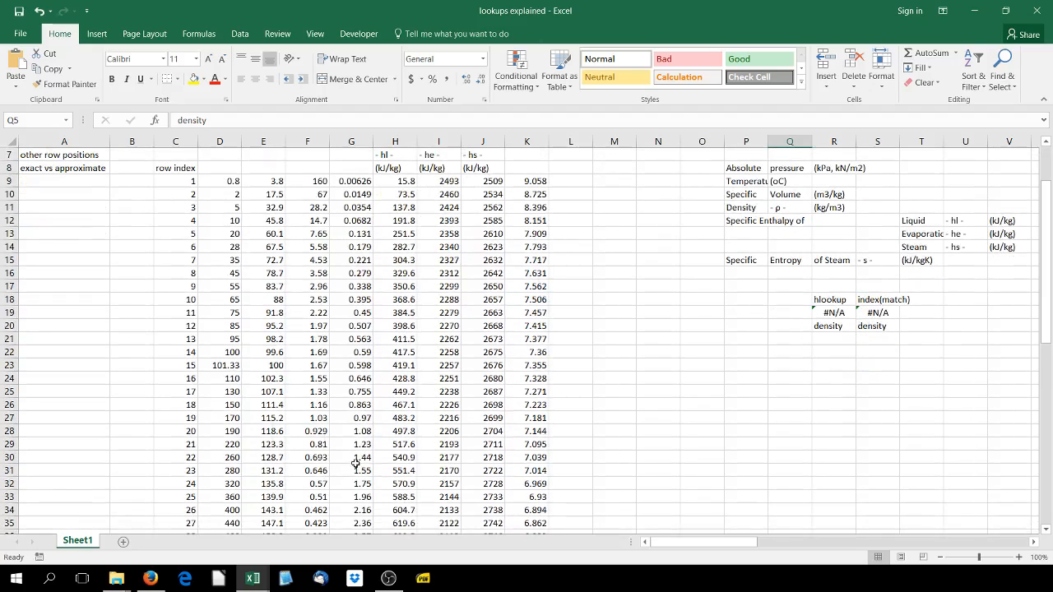
{"action": "left_click_drag", "start_coordinate": [358, 470], "coordinate": [536, 470]}
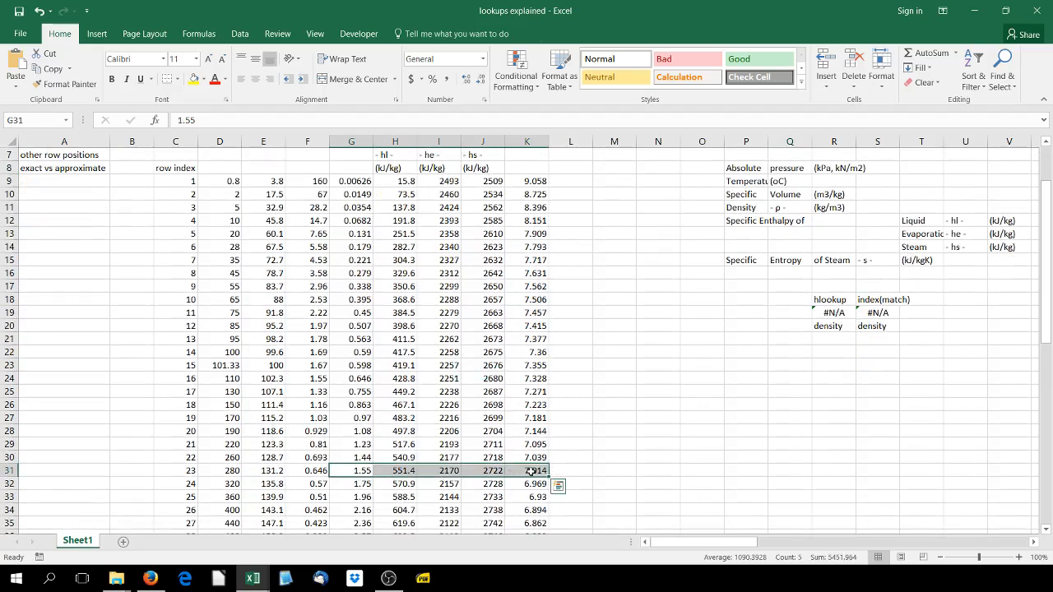
{"action": "scroll", "coordinate": [531, 476], "scroll_direction": "up", "scroll_amount": 2}
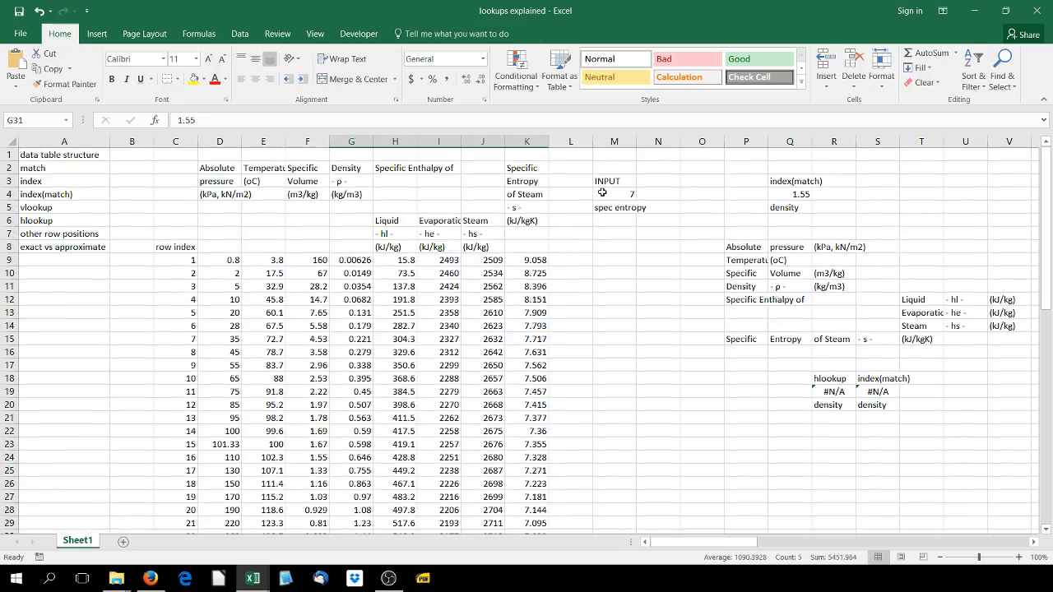
{"action": "scroll", "coordinate": [538, 428], "scroll_direction": "down", "scroll_amount": 4}
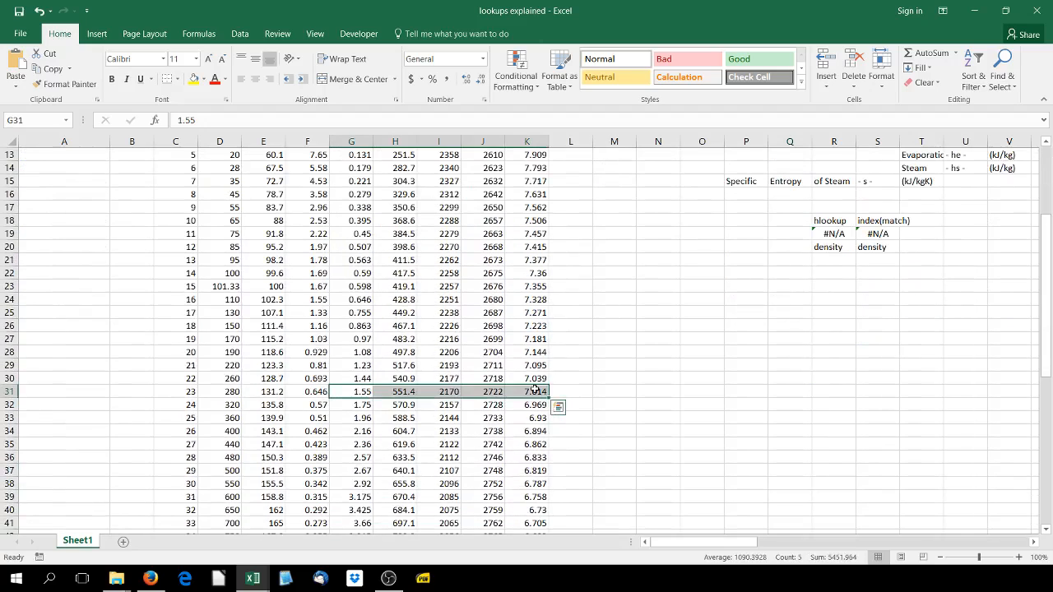
{"action": "scroll", "coordinate": [538, 393], "scroll_direction": "up", "scroll_amount": 3}
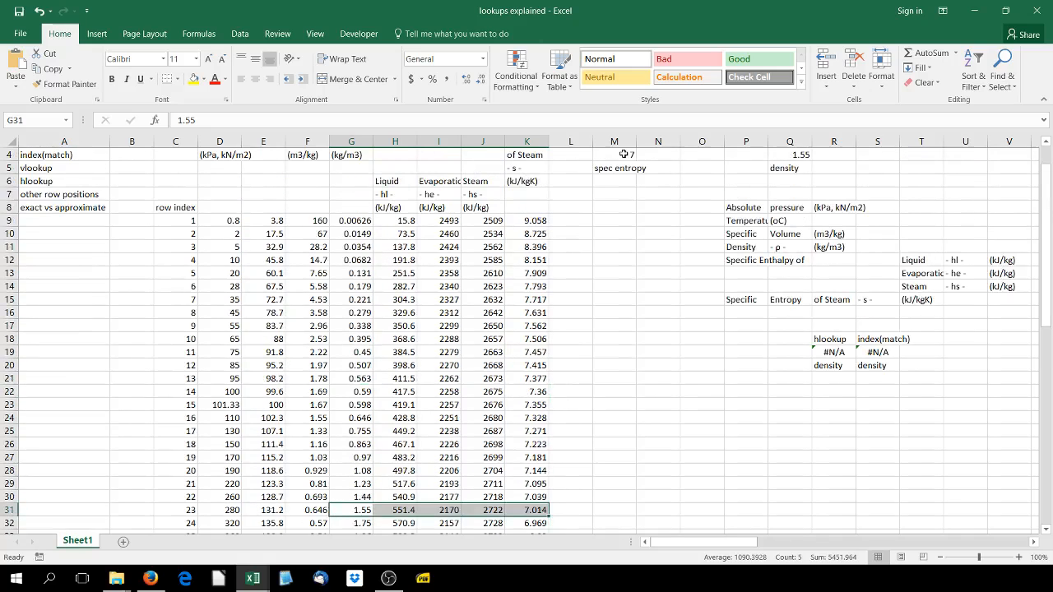
{"action": "scroll", "coordinate": [605, 279], "scroll_direction": "down", "scroll_amount": 1}
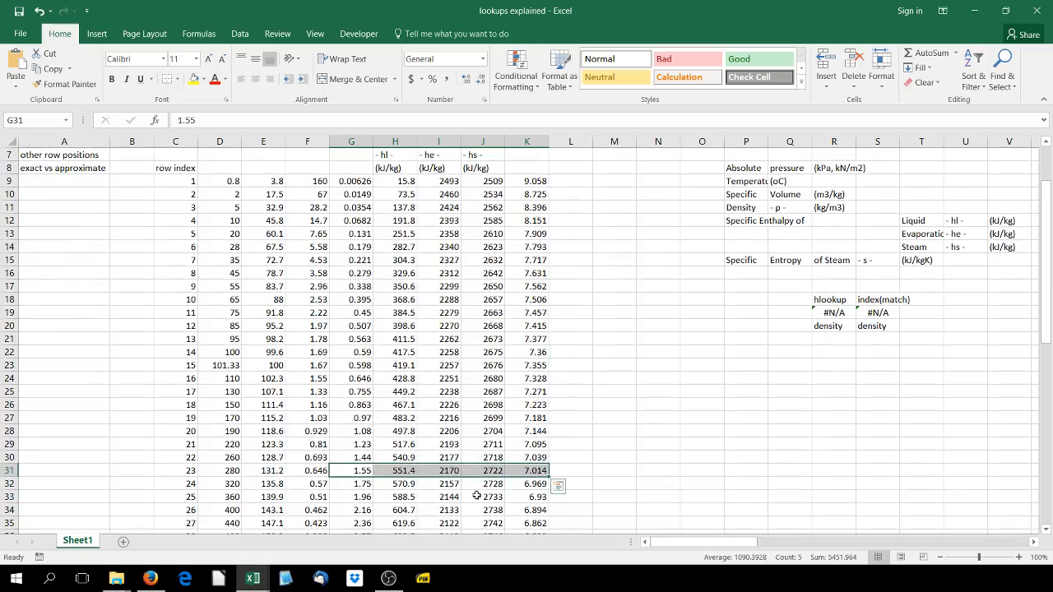
{"action": "scroll", "coordinate": [535, 485], "scroll_direction": "up", "scroll_amount": 2}
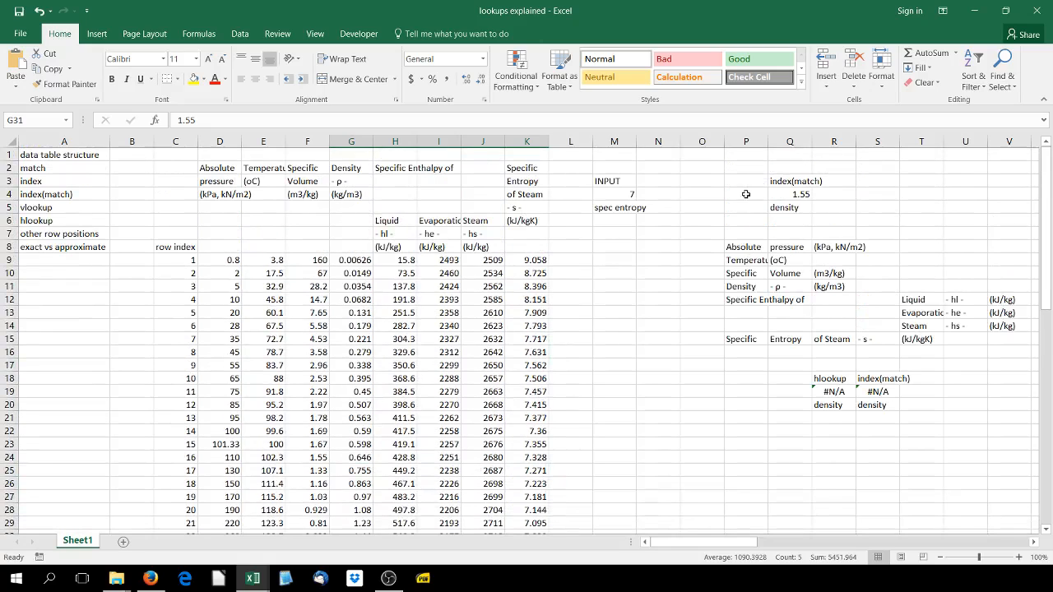
Change the MATCH type in the Q4 density formula to 0 for an exact match
{"action": "left_click", "coordinate": [789, 194]}
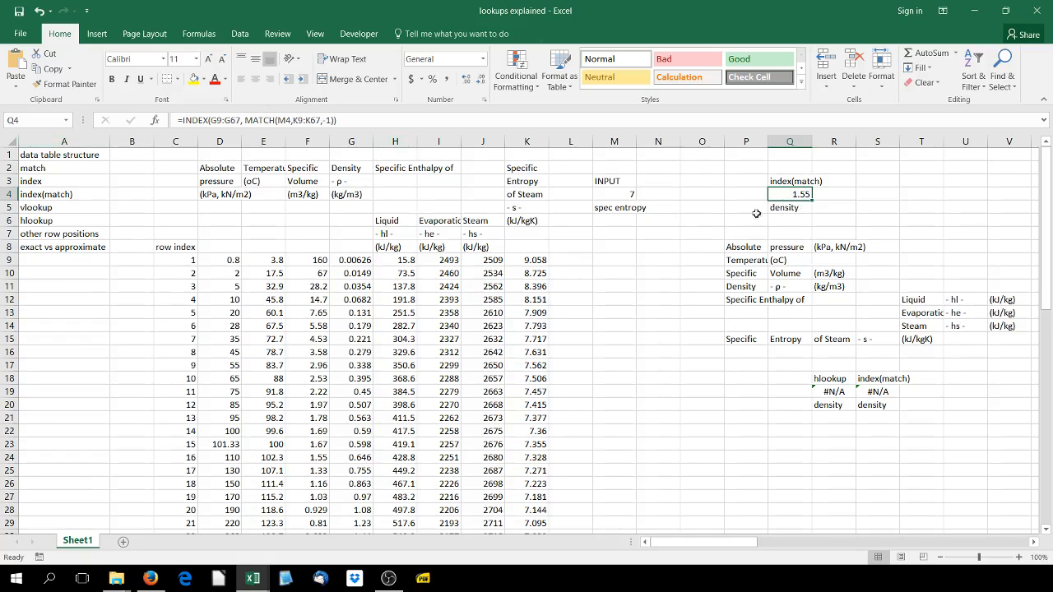
{"action": "left_click", "coordinate": [334, 120]}
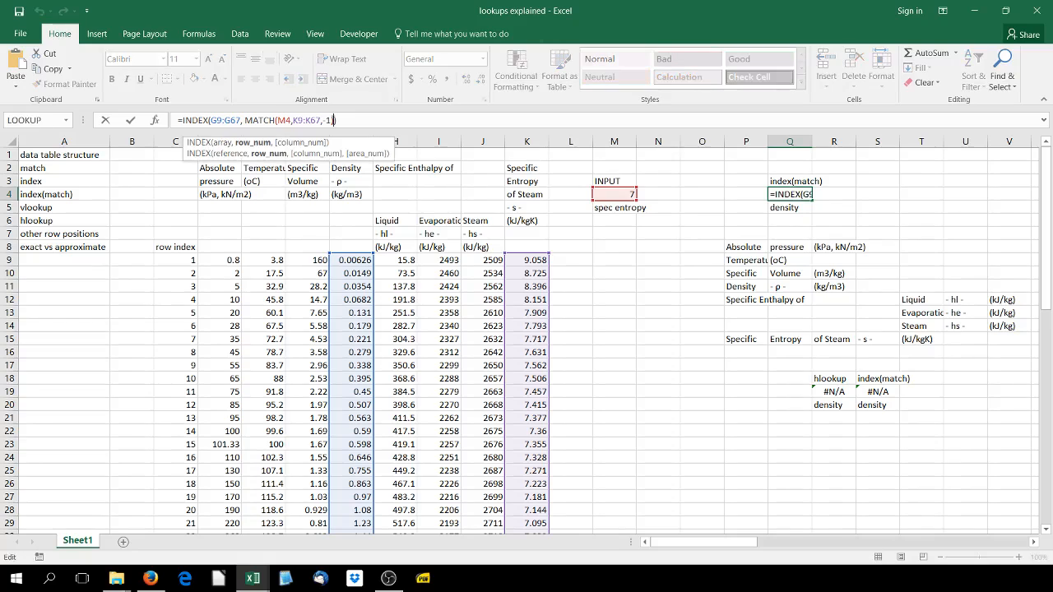
{"action": "key", "text": "BackSpace"}
{"action": "key", "text": "BackSpace"}
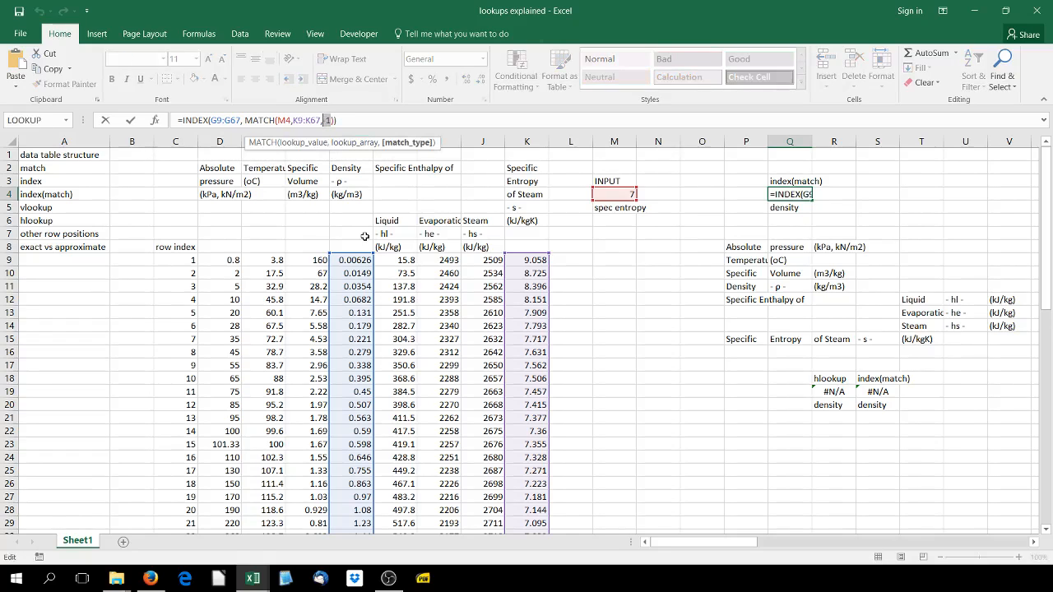
{"action": "type", "text": "0"}
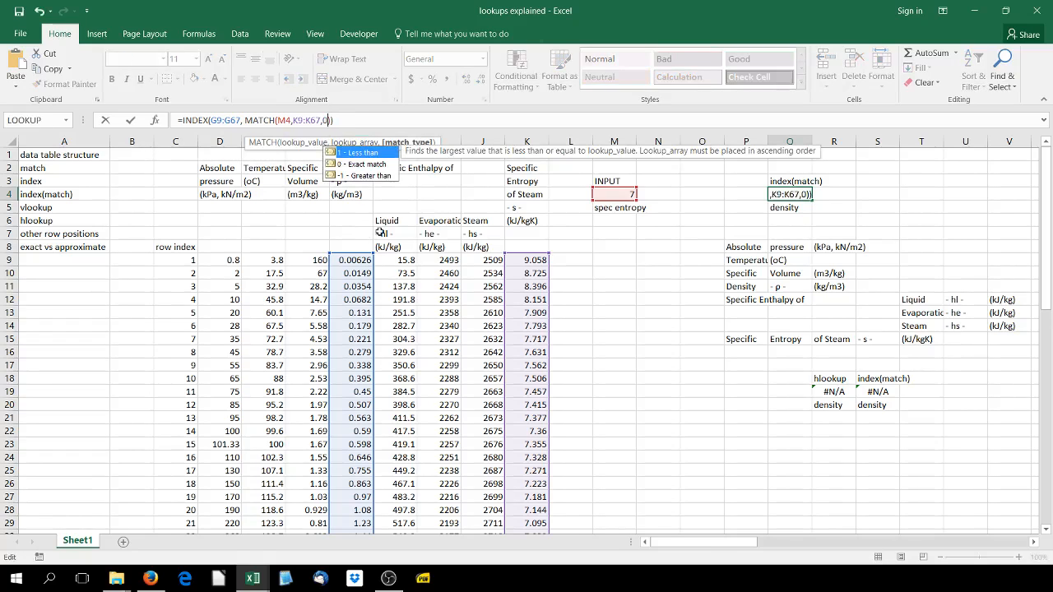
{"action": "key", "text": "Return"}
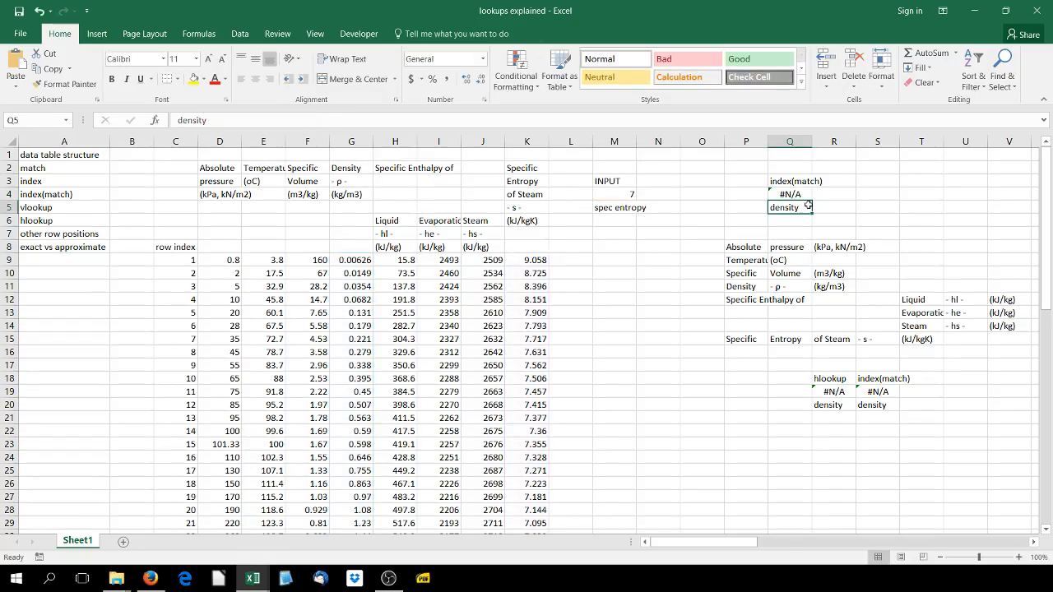
Set the MATCH type in the Q4 density formula back to -1, the greater-than option
{"action": "left_click", "coordinate": [773, 195]}
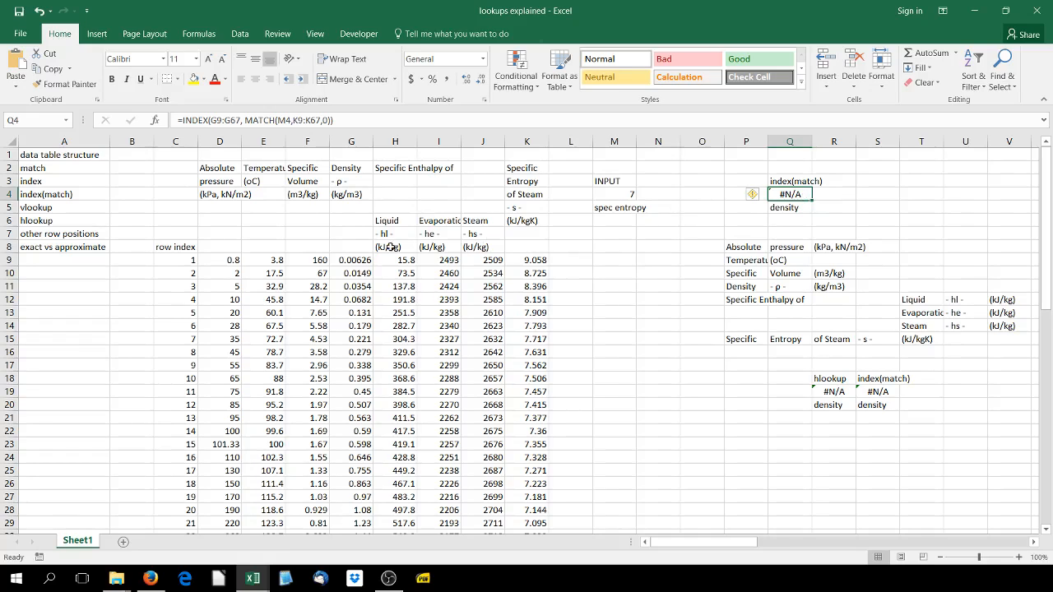
{"action": "scroll", "coordinate": [436, 371], "scroll_direction": "down", "scroll_amount": 3}
{"action": "scroll", "coordinate": [436, 371], "scroll_direction": "up", "scroll_amount": 3}
{"action": "left_click", "coordinate": [326, 120]}
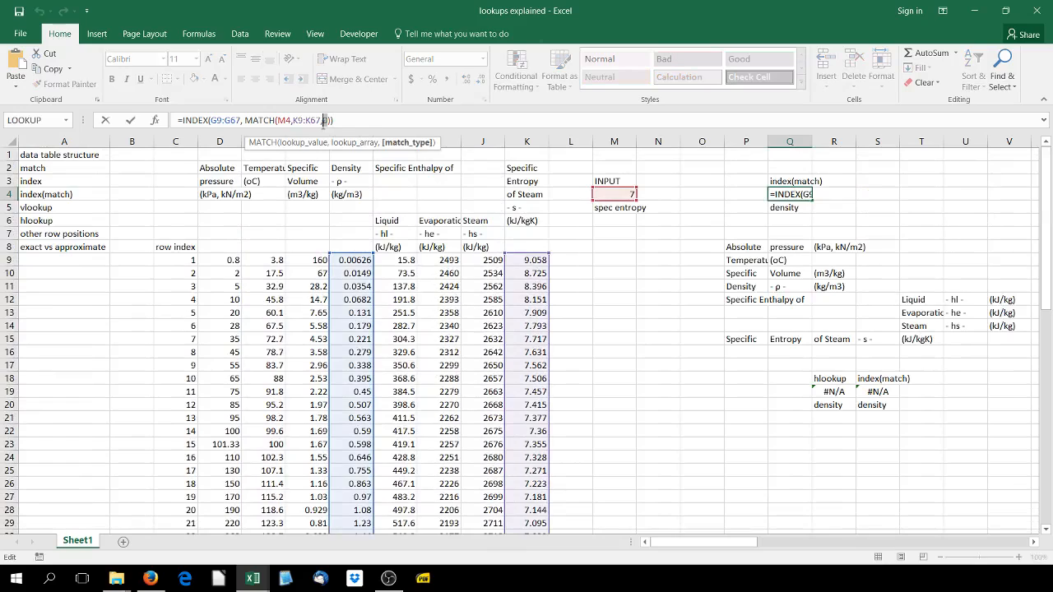
{"action": "type", "text": "-1"}
{"action": "key", "text": "Return"}
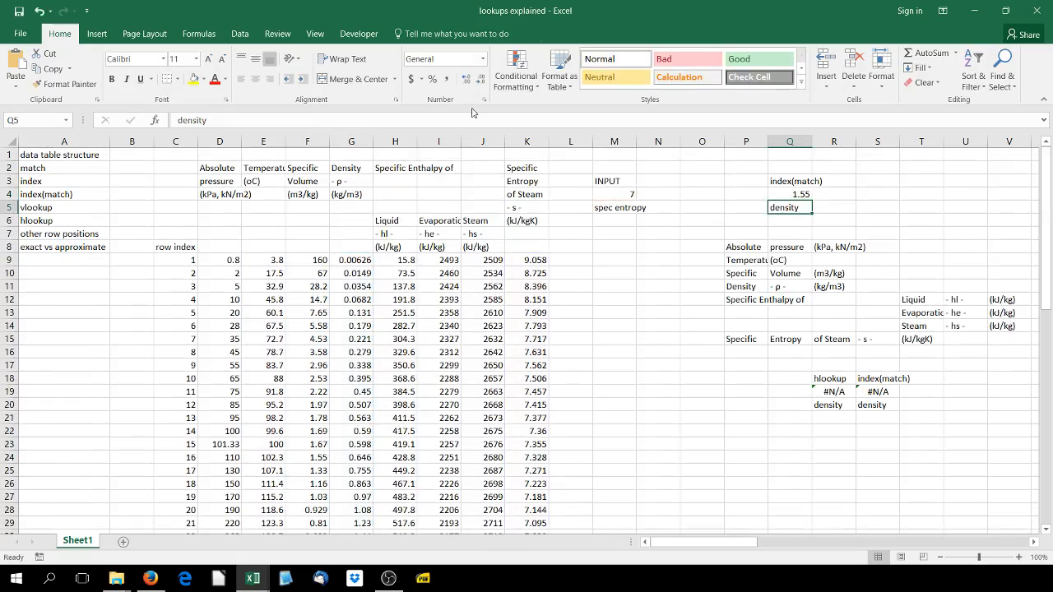